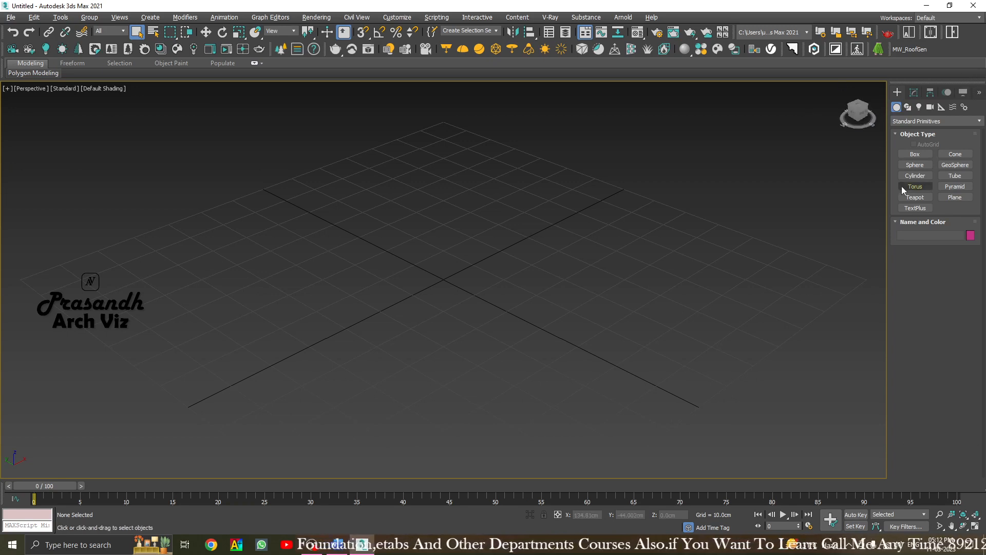
Examine the modifier, pivot hierarchy and motion settings, ending on the object creation options
click(914, 91)
click(931, 93)
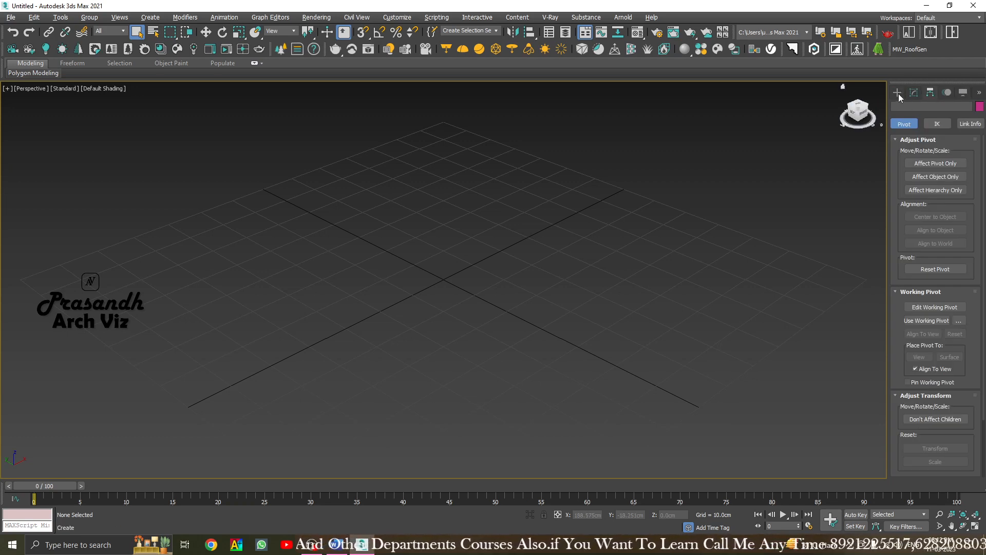
click(980, 94)
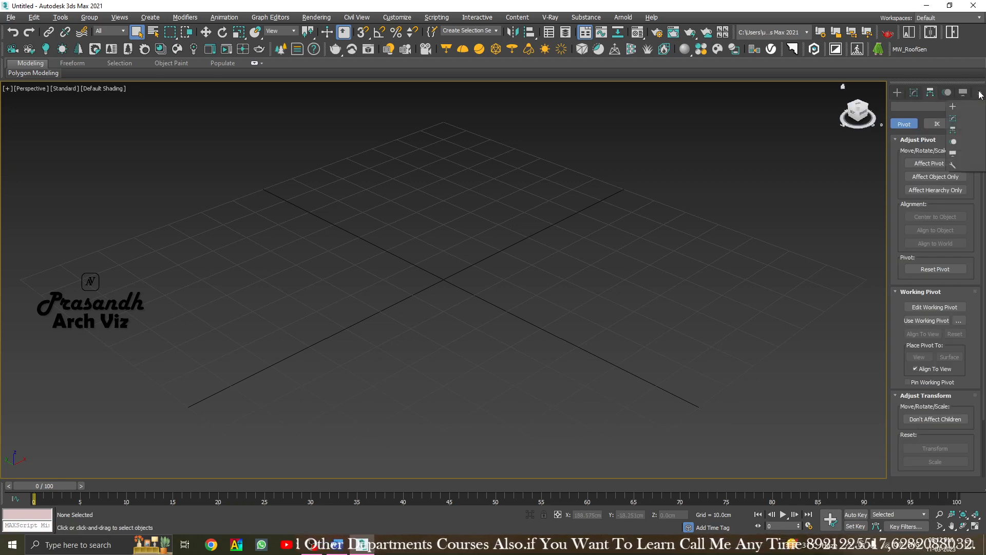
click(792, 172)
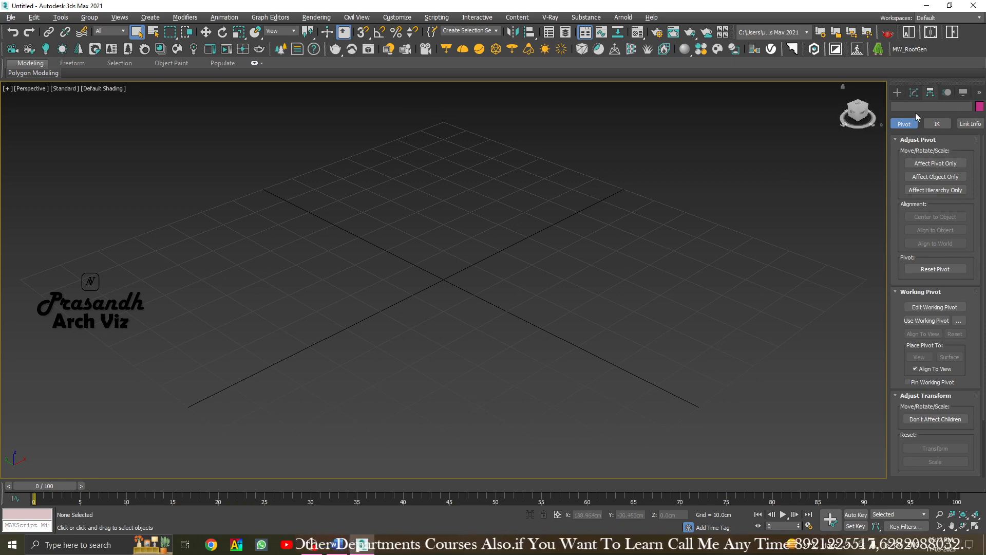
click(896, 93)
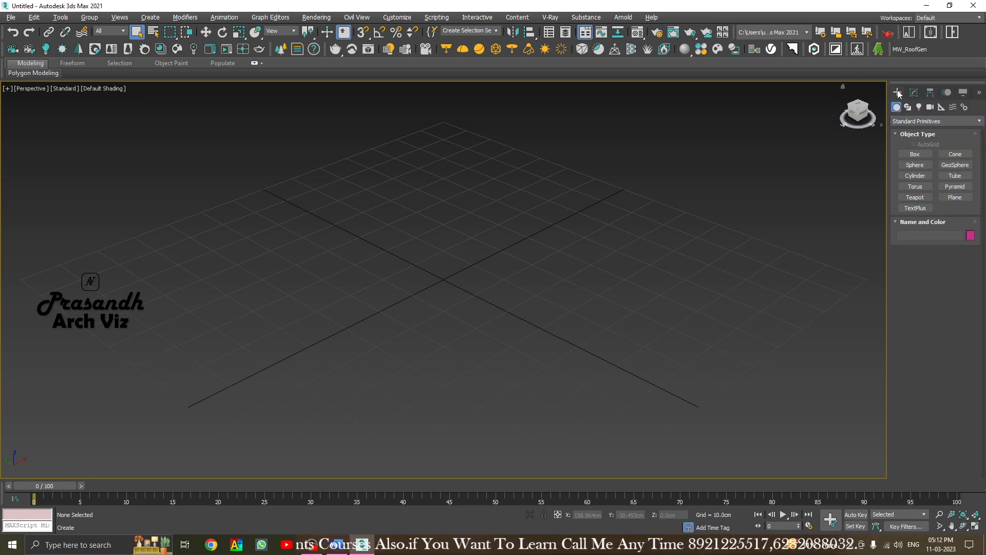
click(914, 92)
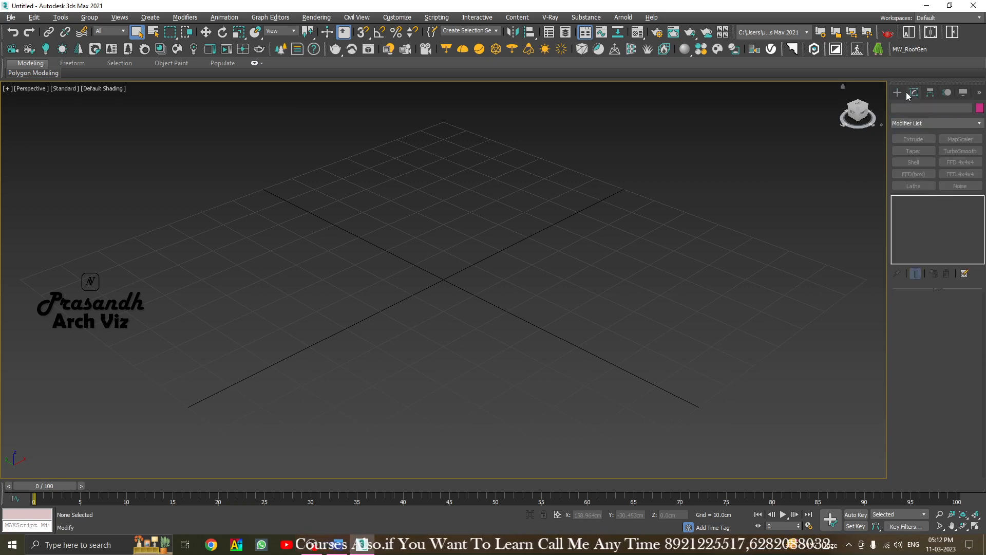
click(897, 92)
click(914, 92)
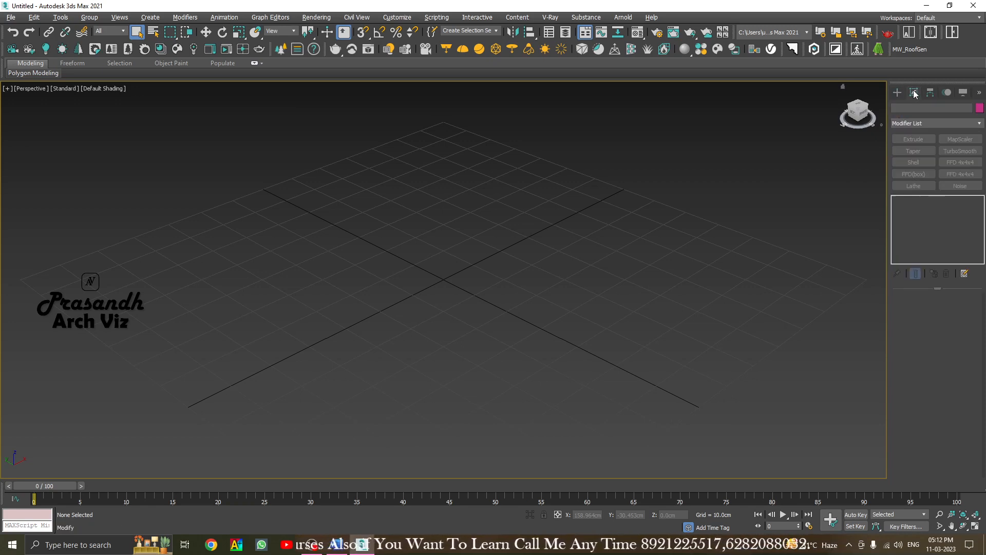
click(930, 93)
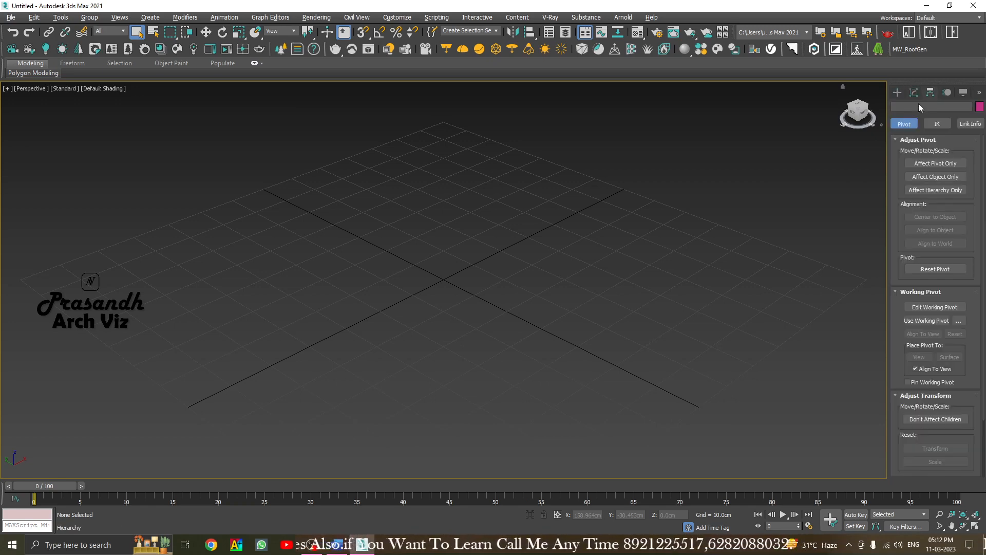
click(947, 92)
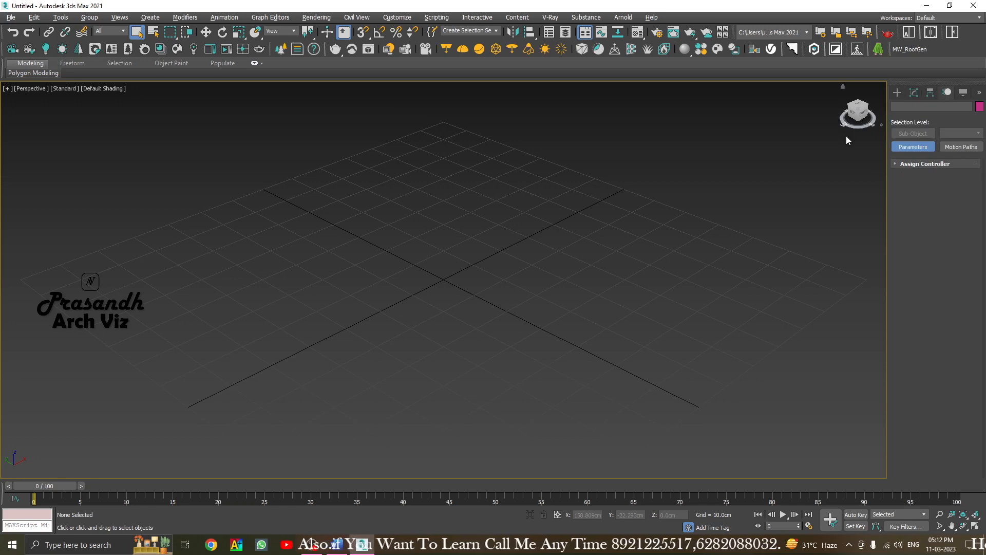
click(898, 92)
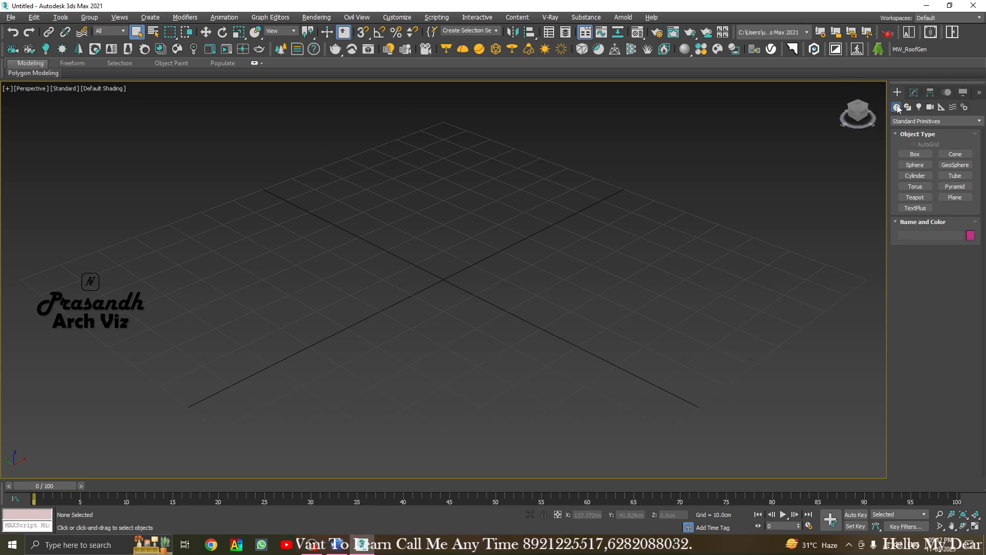
Examine the available geometry categories, keeping Standard Primitives selected
click(911, 121)
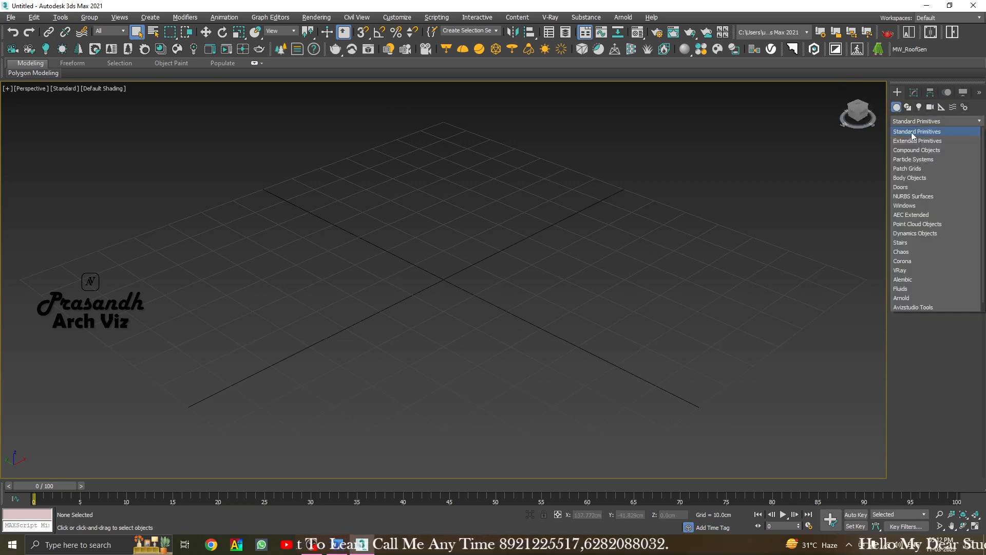
click(917, 321)
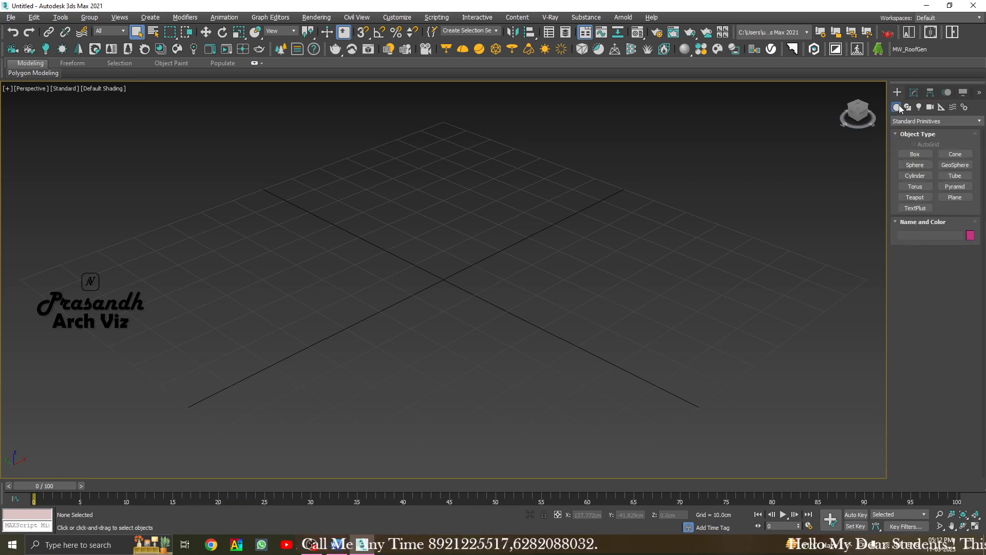
click(902, 121)
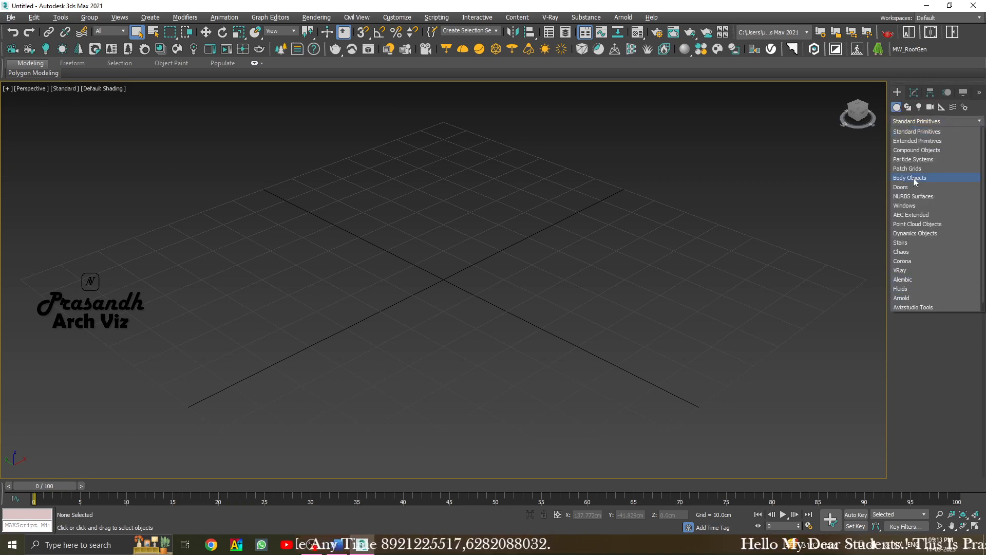
click(921, 132)
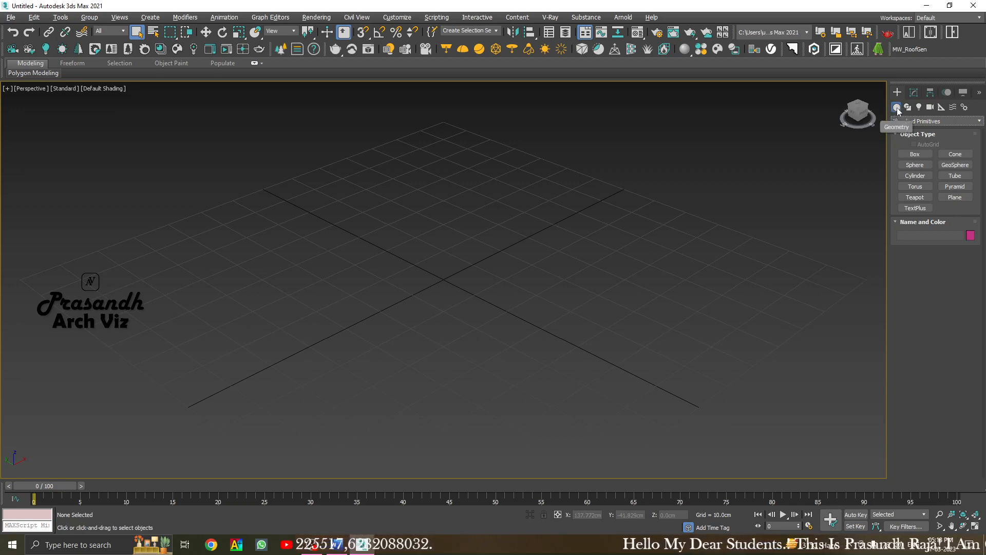
click(916, 121)
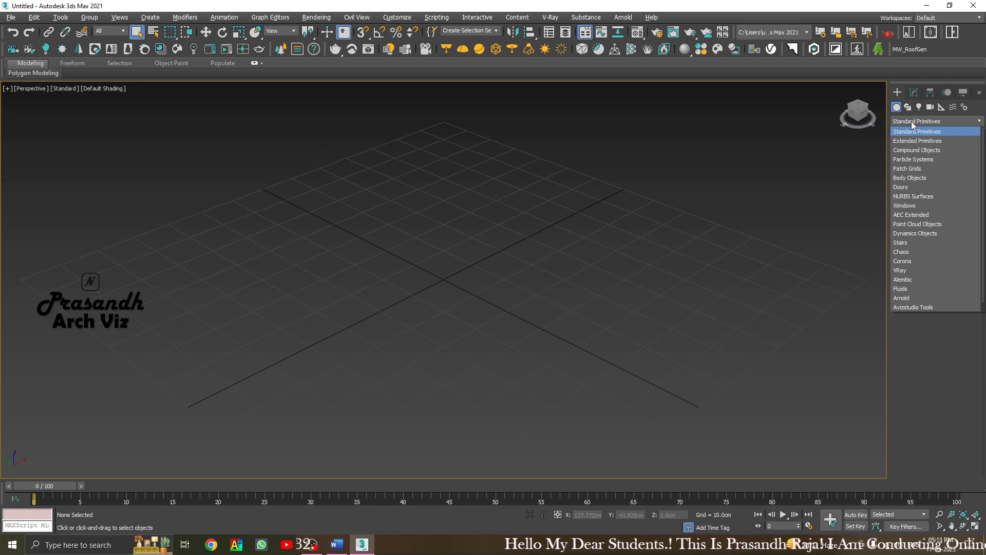
click(914, 131)
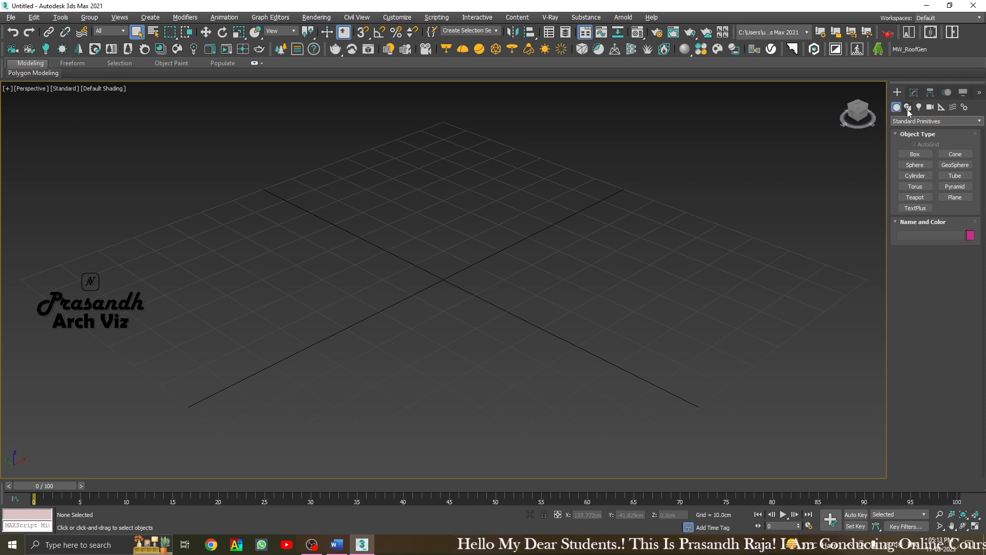
Examine the shape categories and the light and camera creation options, ending on the Standard Primitives geometry
click(907, 109)
click(909, 121)
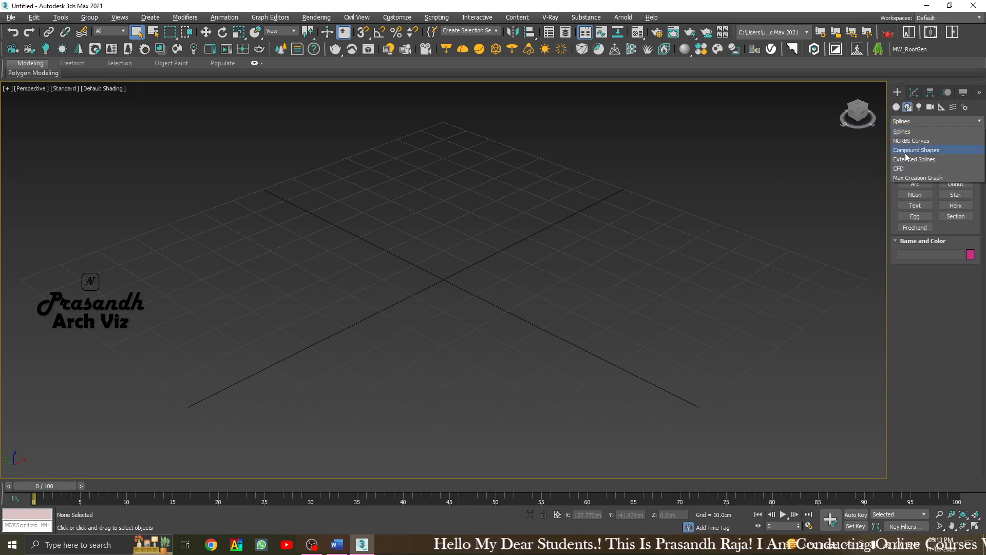
click(911, 128)
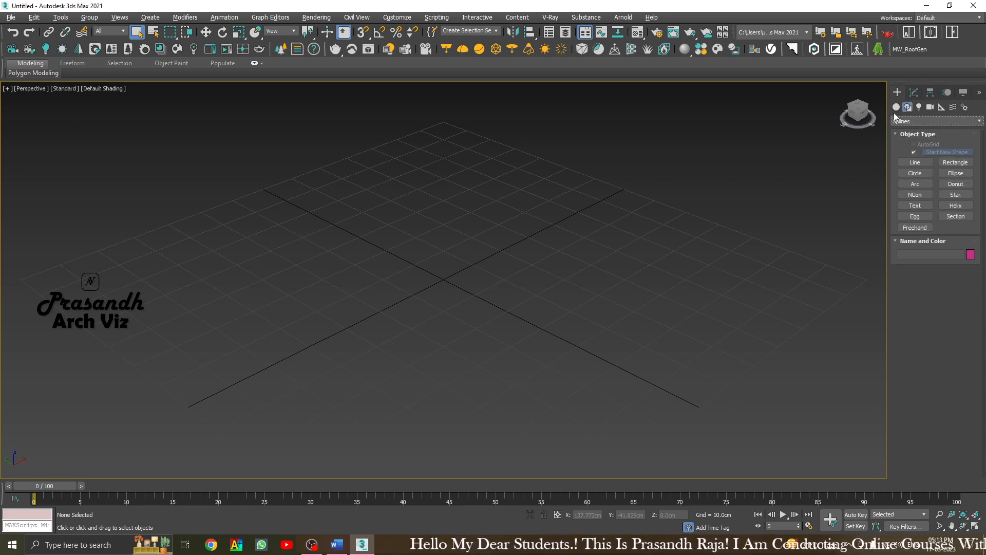
click(897, 108)
click(913, 121)
click(913, 121)
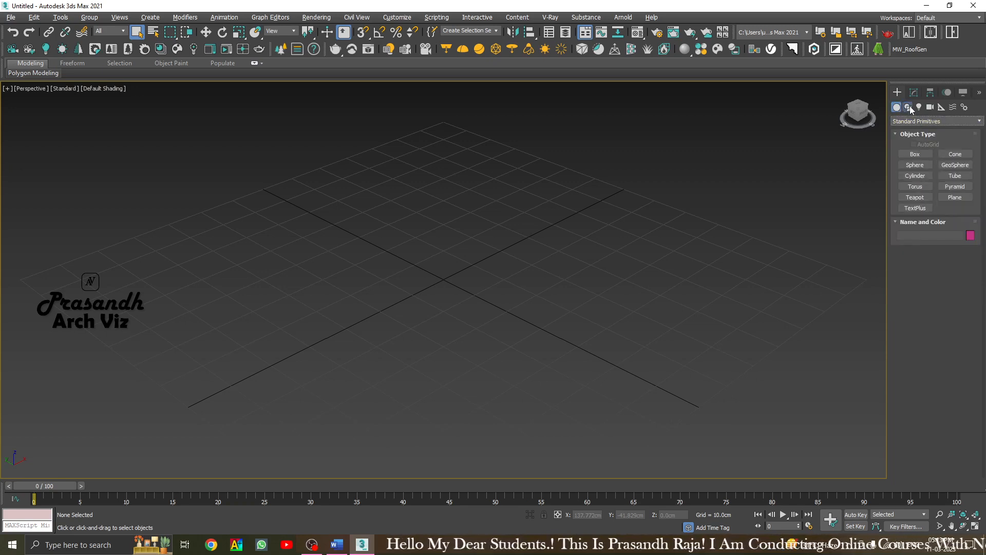
click(910, 107)
click(910, 123)
click(909, 121)
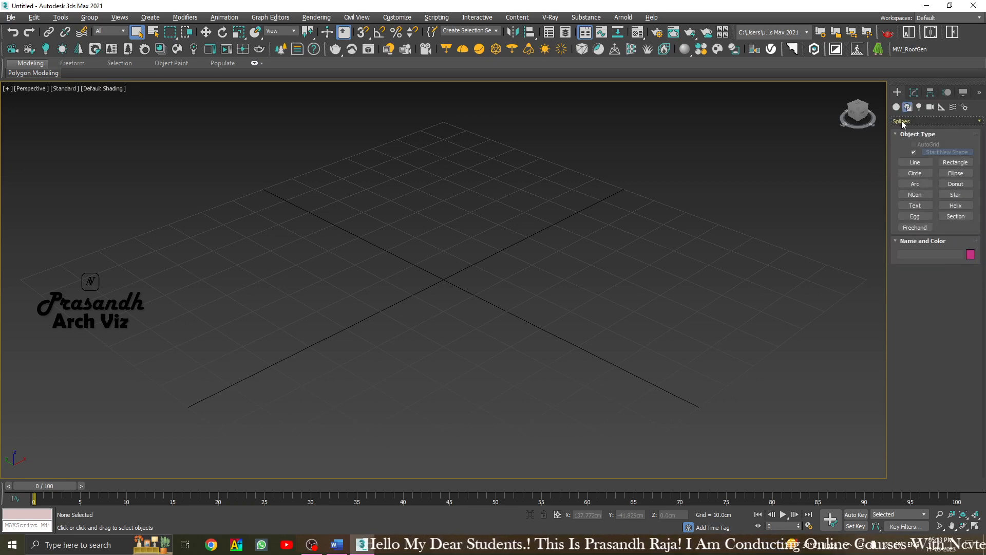
click(919, 107)
click(931, 107)
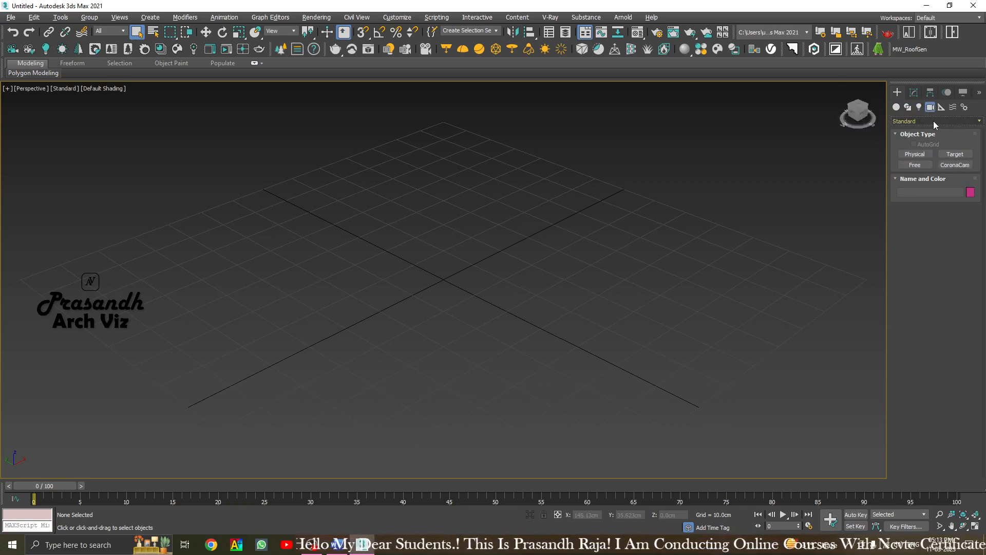
click(896, 108)
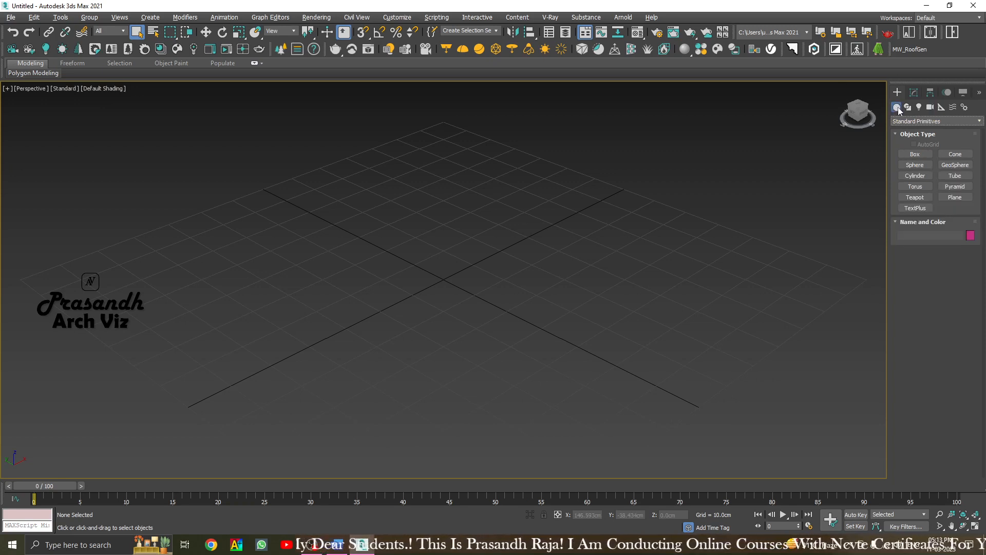
click(907, 134)
click(909, 145)
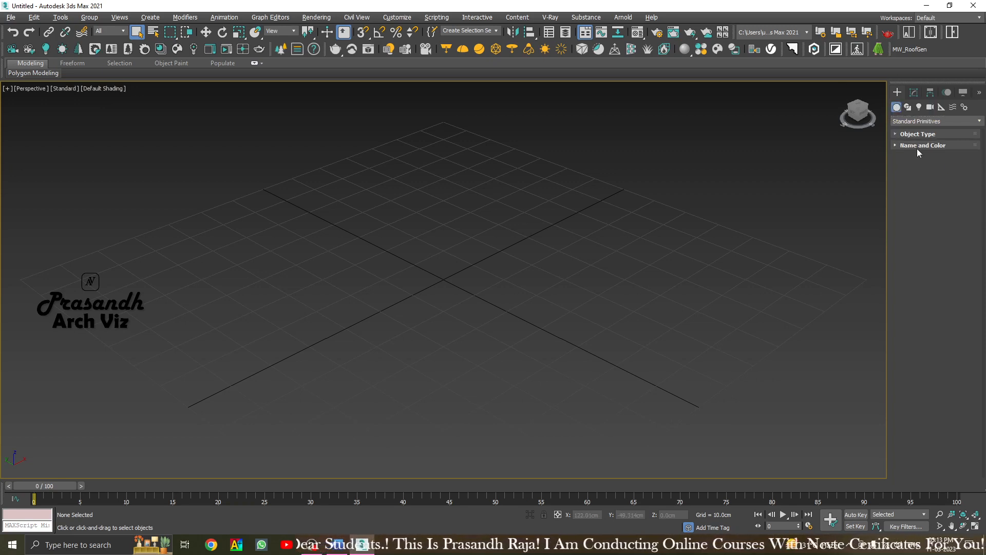
click(908, 145)
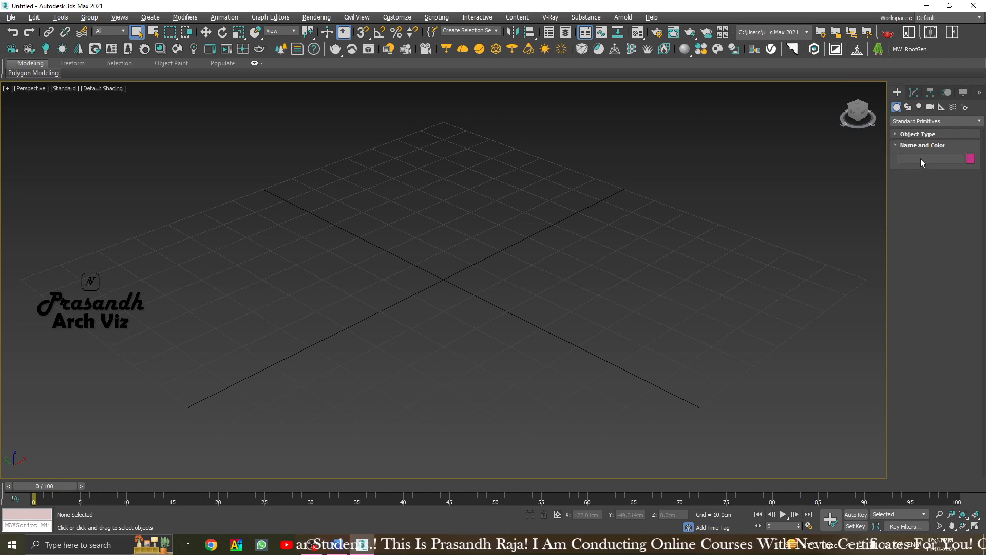
click(907, 135)
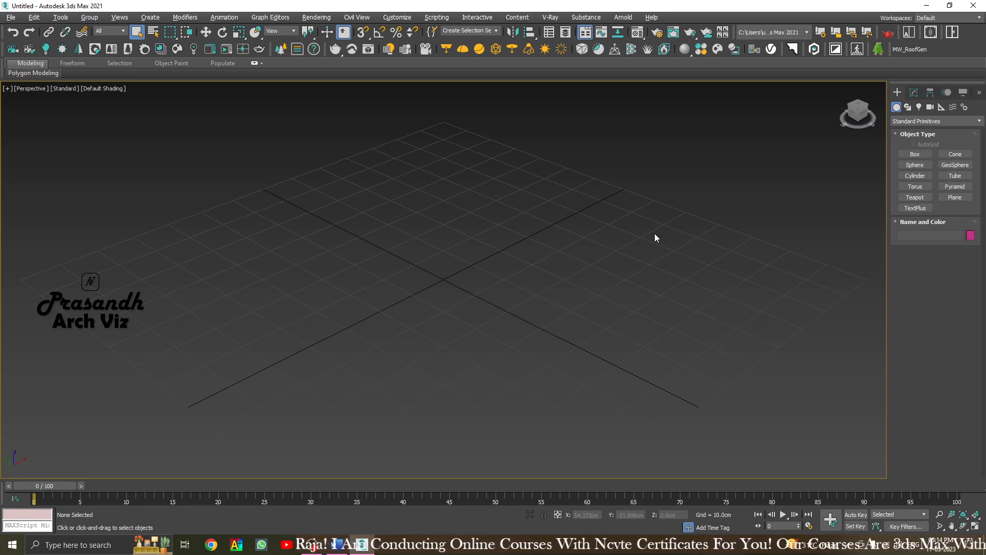
Create a trial box on the front-left part of the grid and delete it
click(919, 154)
drag(319, 286, 323, 347)
click(440, 180)
right_click(440, 183)
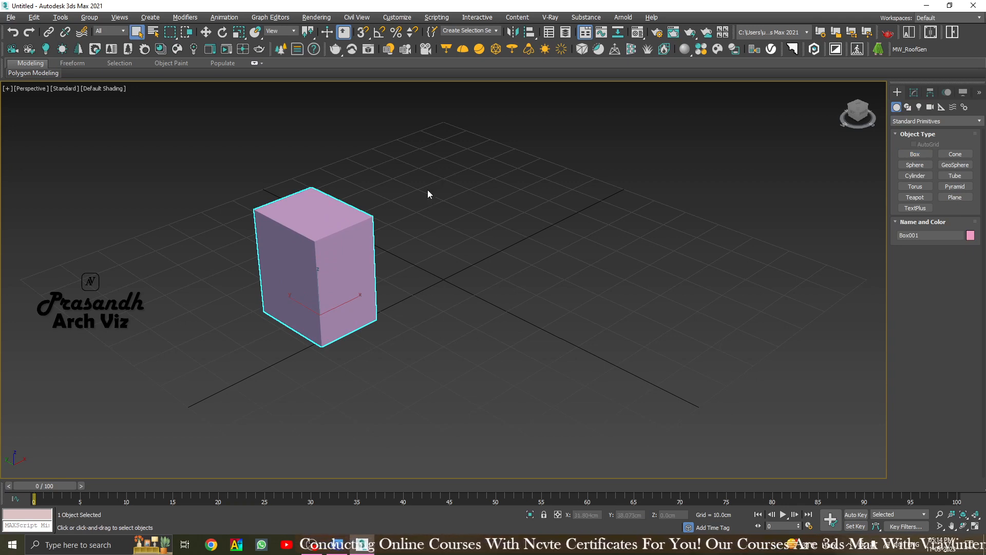
key(Delete)
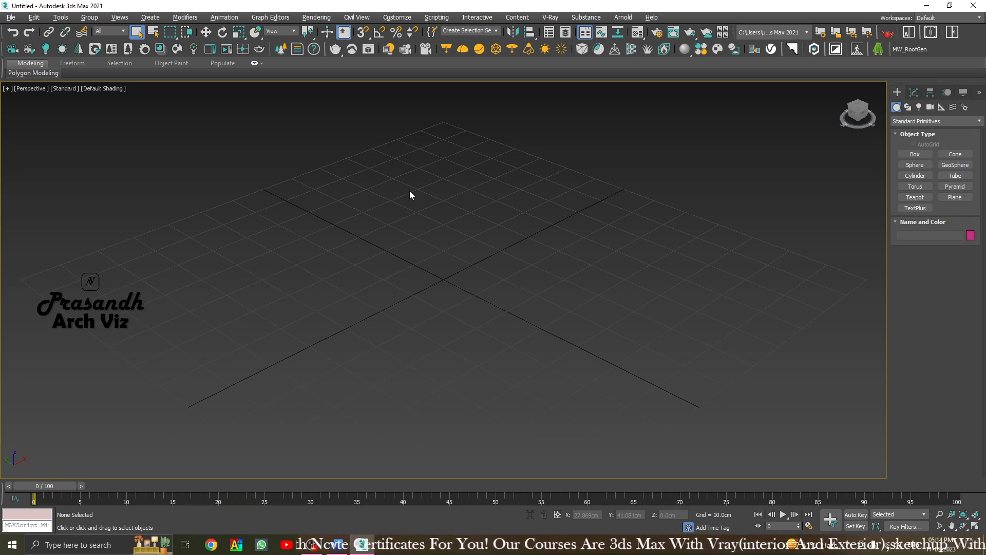
scroll(515, 264, down, 4)
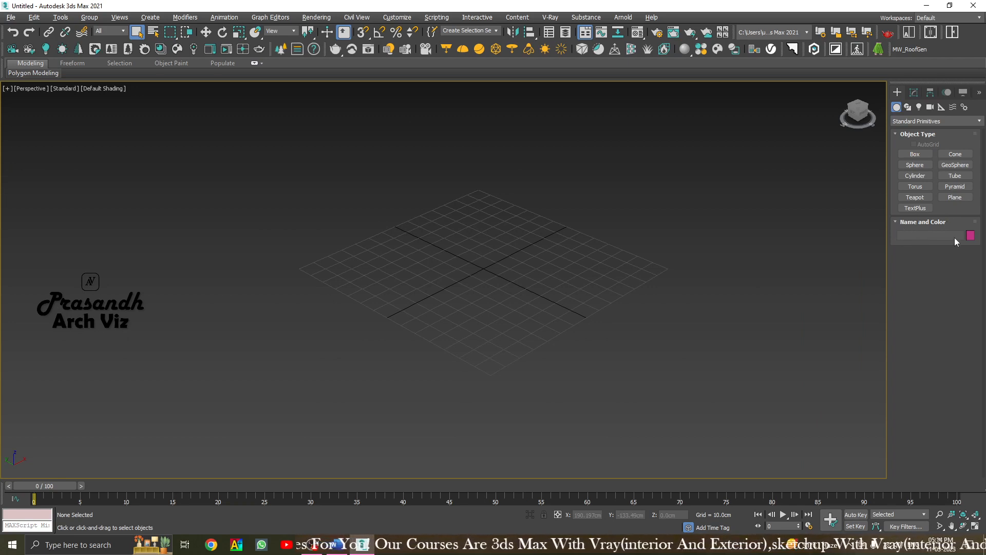
click(971, 235)
click(867, 292)
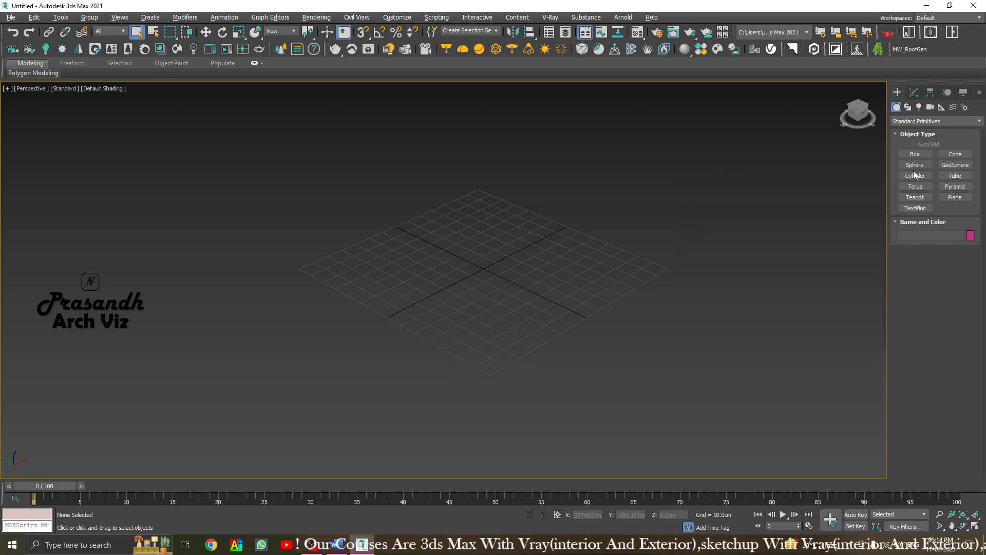
Create a box around the grid centre, about 103 cm long, 106 cm wide and 154 cm high
click(915, 153)
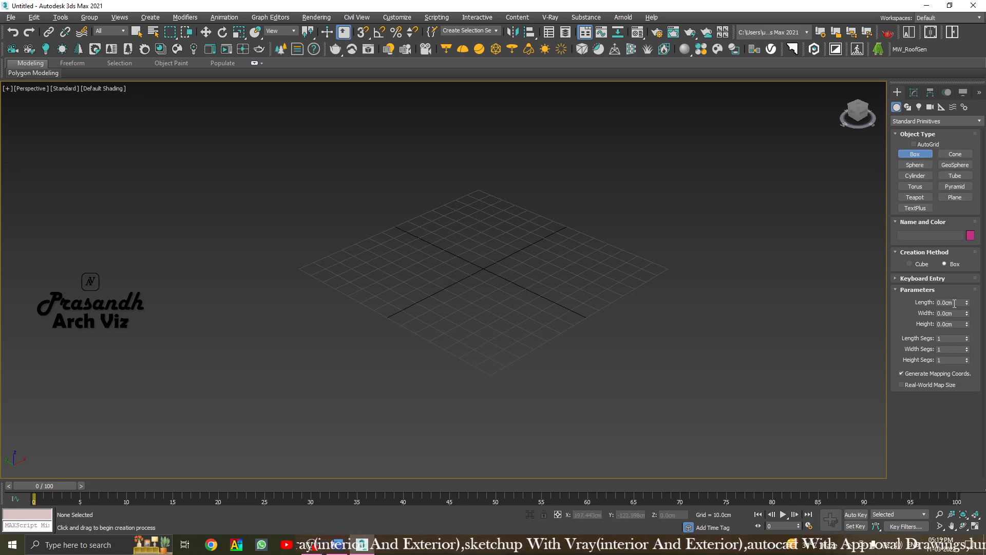
click(955, 325)
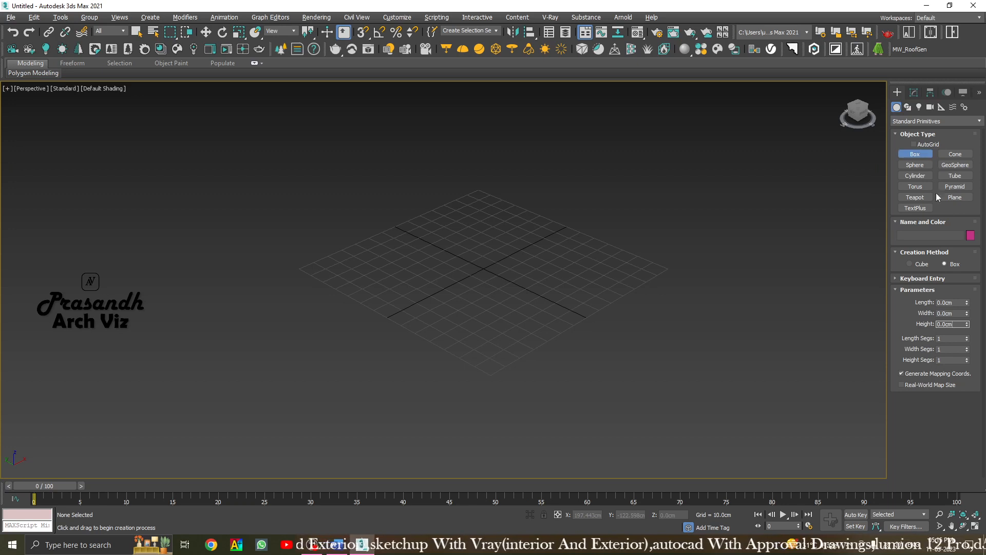
click(480, 233)
drag(480, 233, 478, 313)
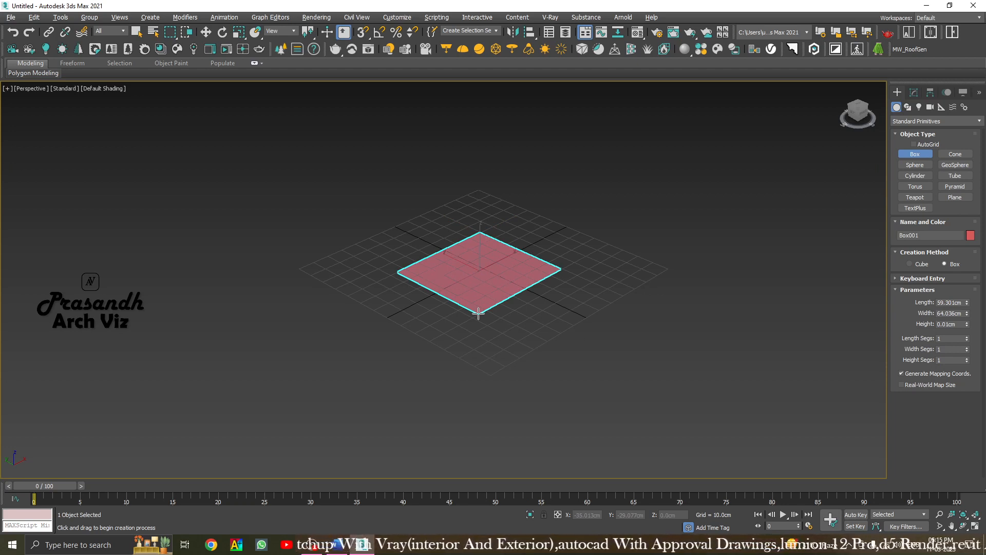
drag(478, 314, 485, 385)
click(497, 177)
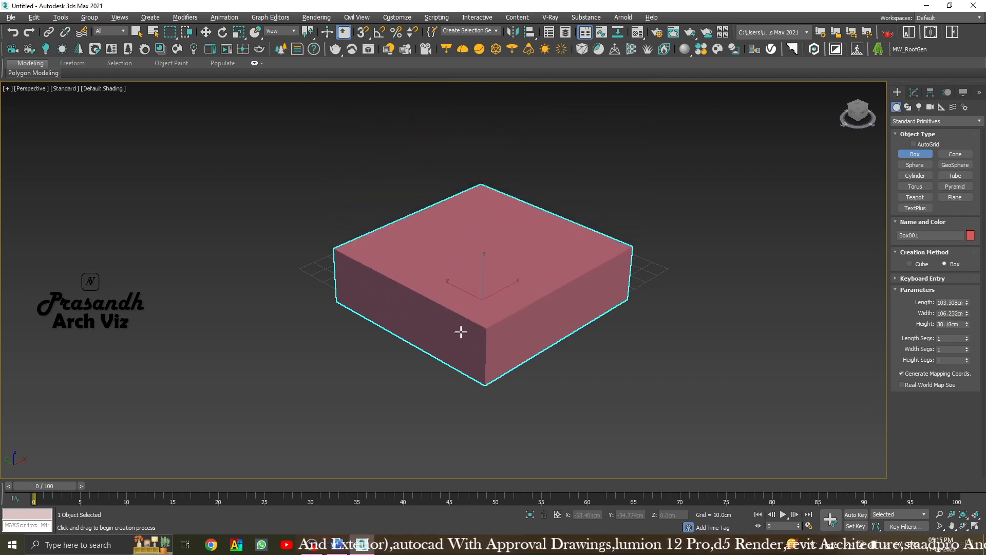
scroll(459, 330, down, 2)
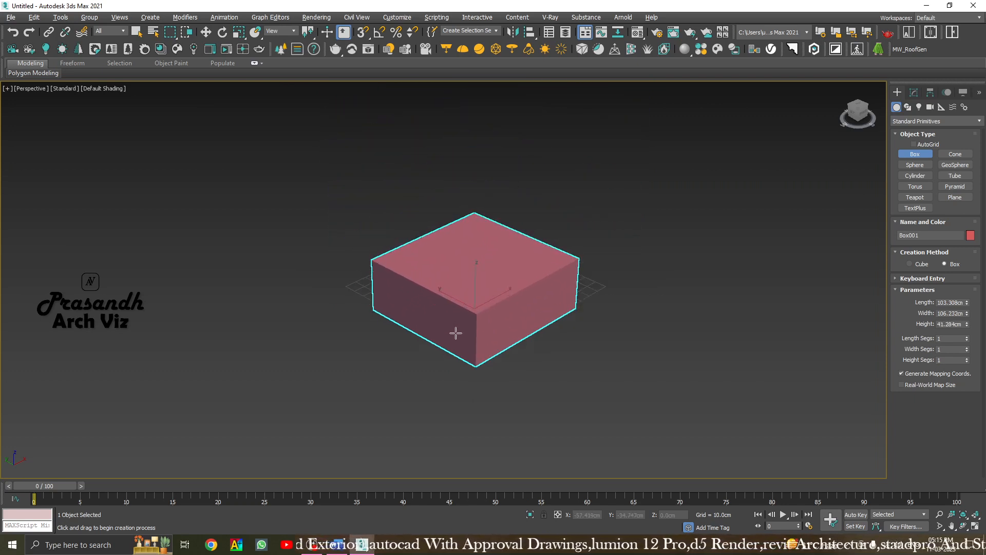
scroll(455, 332, down, 1)
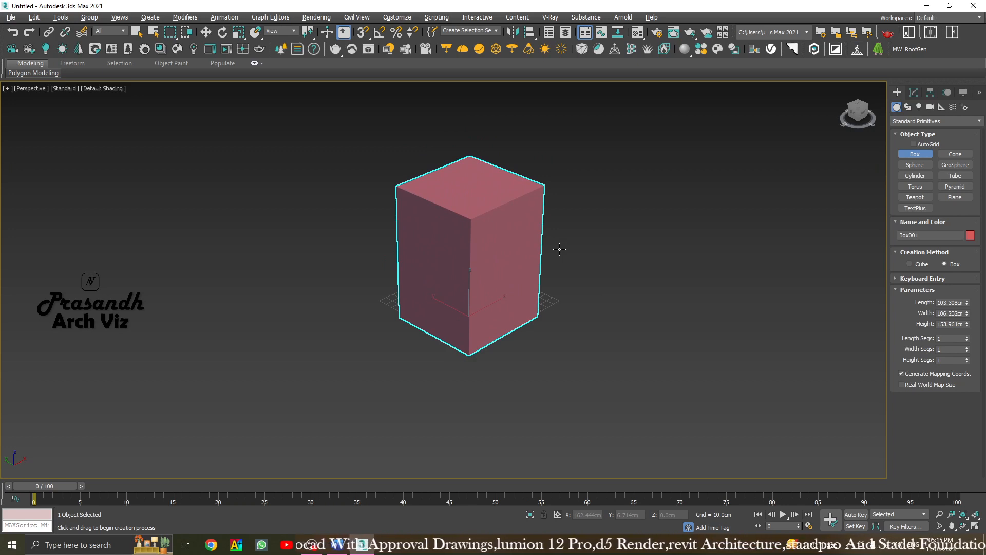
right_click(634, 192)
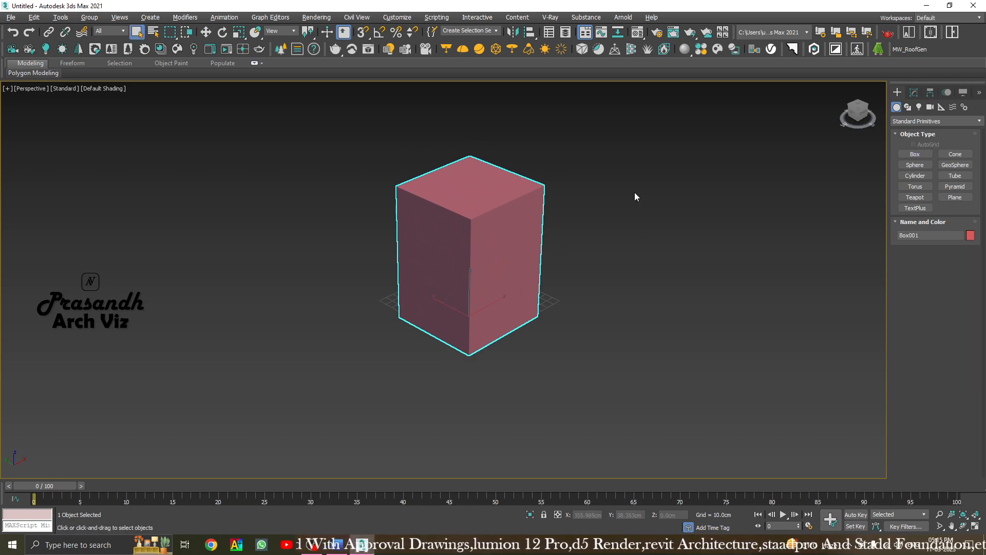
Select the red box at the grid centre and delete it
click(635, 196)
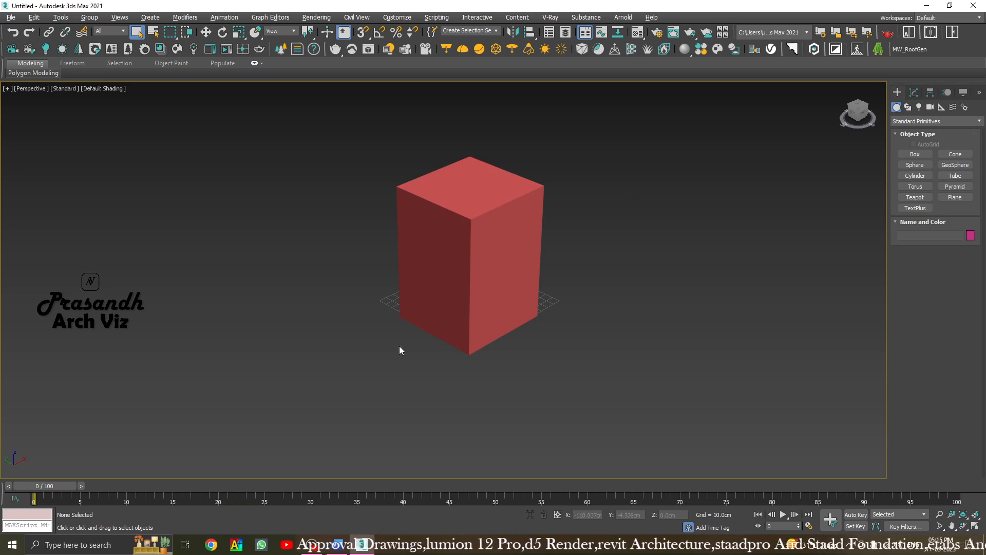
click(513, 257)
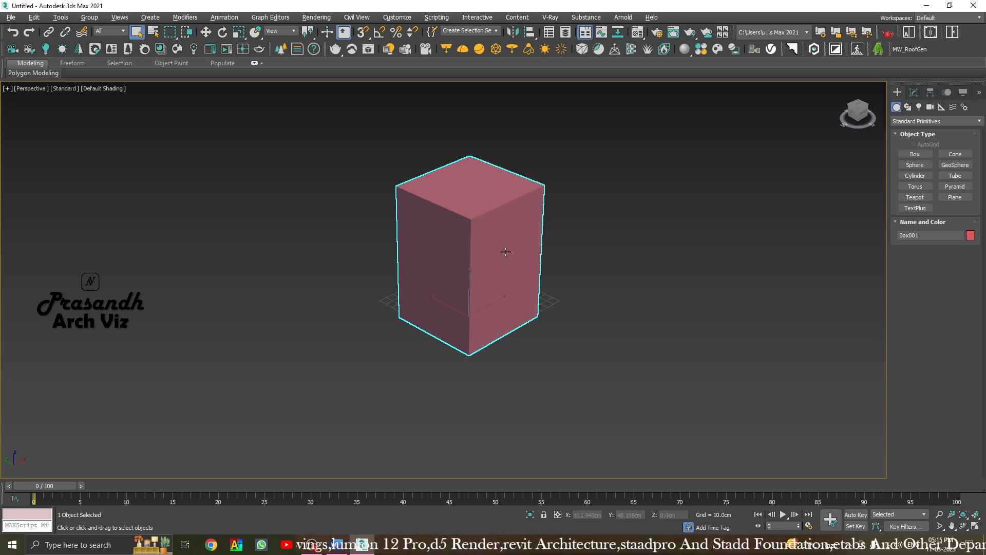
click(662, 223)
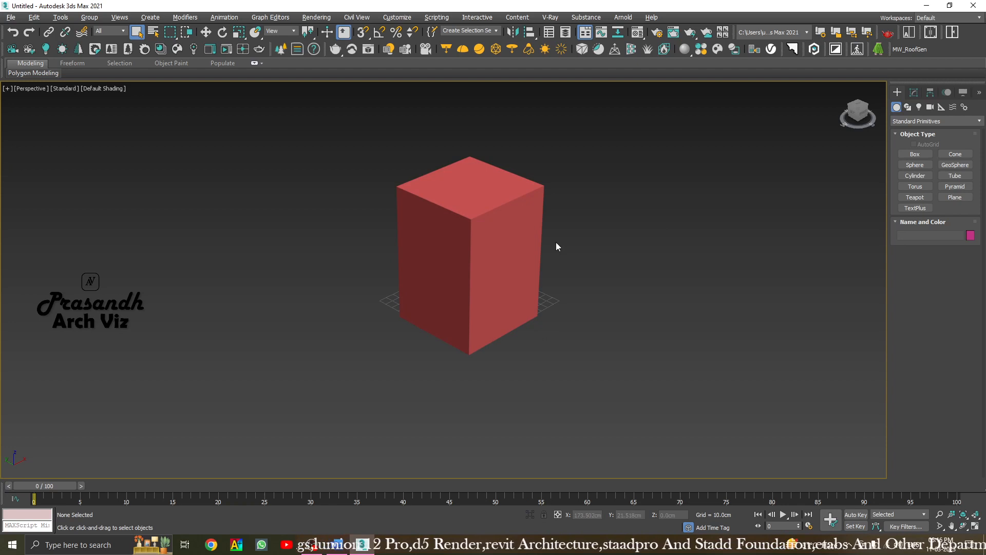
click(512, 253)
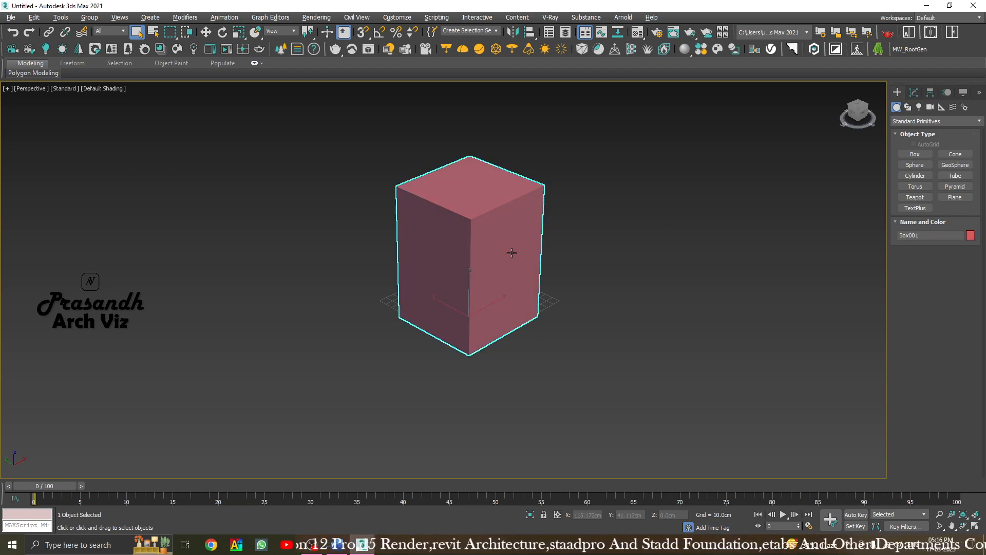
key(Delete)
key(g)
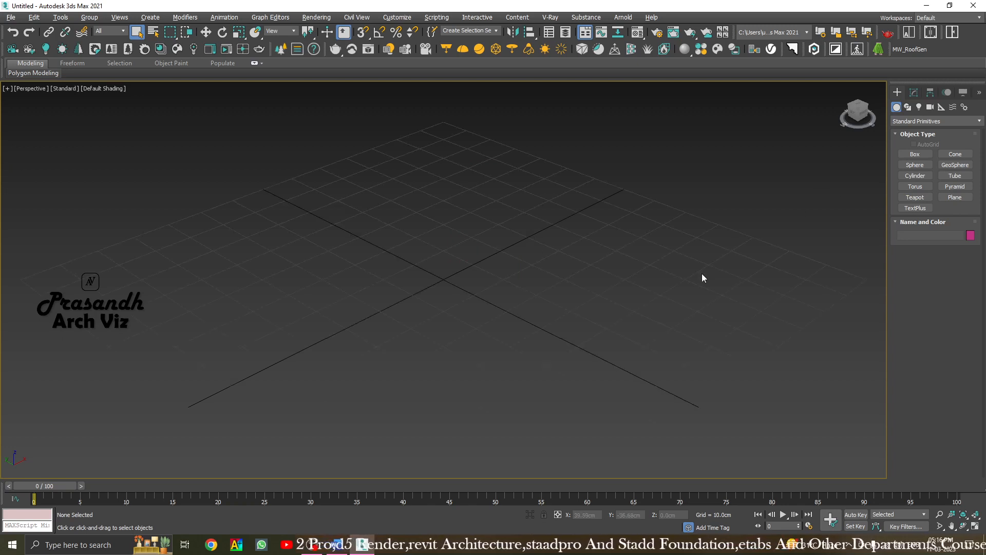
Create a box around the grid centre, about 77 cm long, 88 cm wide and 77 cm high
click(915, 154)
drag(476, 230, 469, 348)
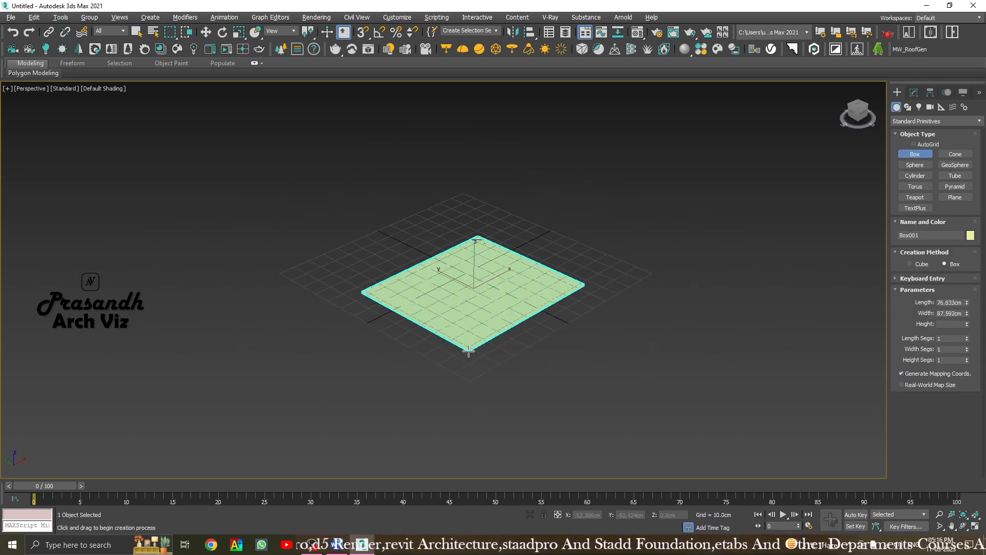
click(461, 224)
click(458, 214)
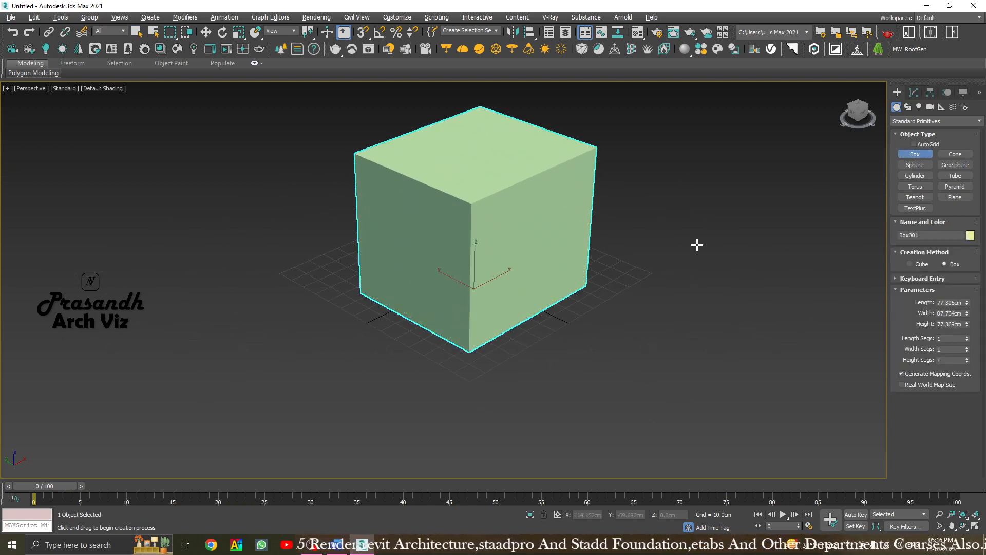
Set the new box's length, width and height to 100 cm each and finish the box creation
middle_drag(654, 235, 584, 271)
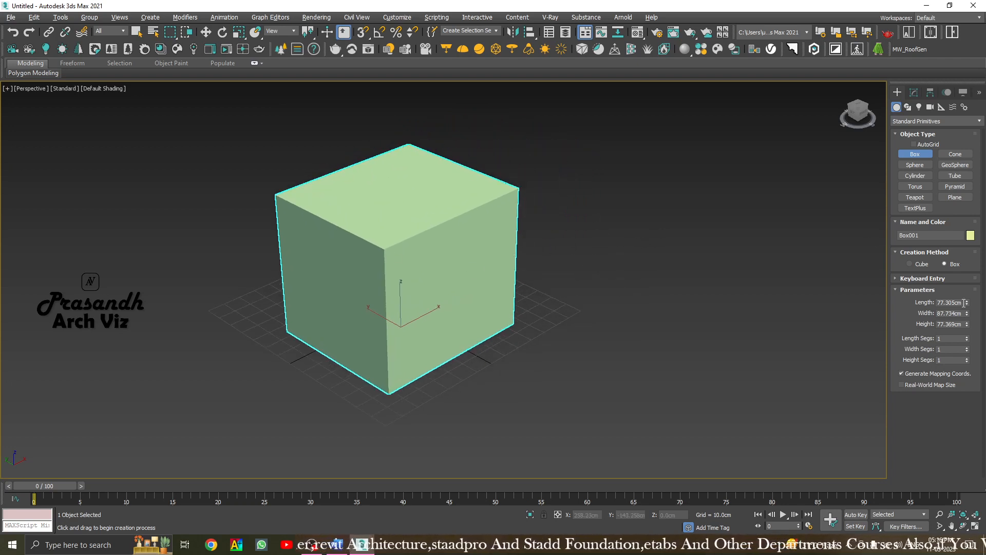
double_click(931, 304)
text(100)
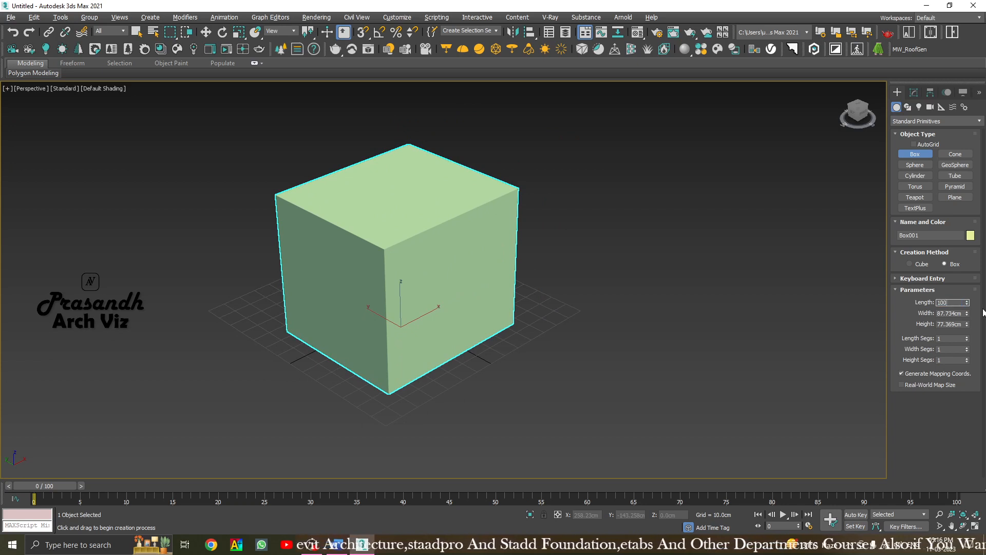
double_click(964, 313)
text(100)
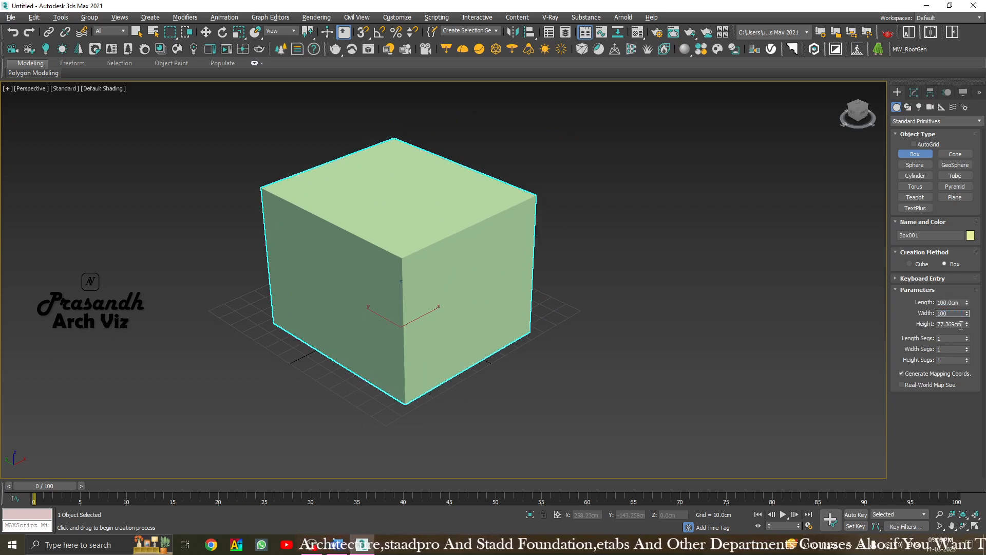
double_click(941, 324)
text(100)
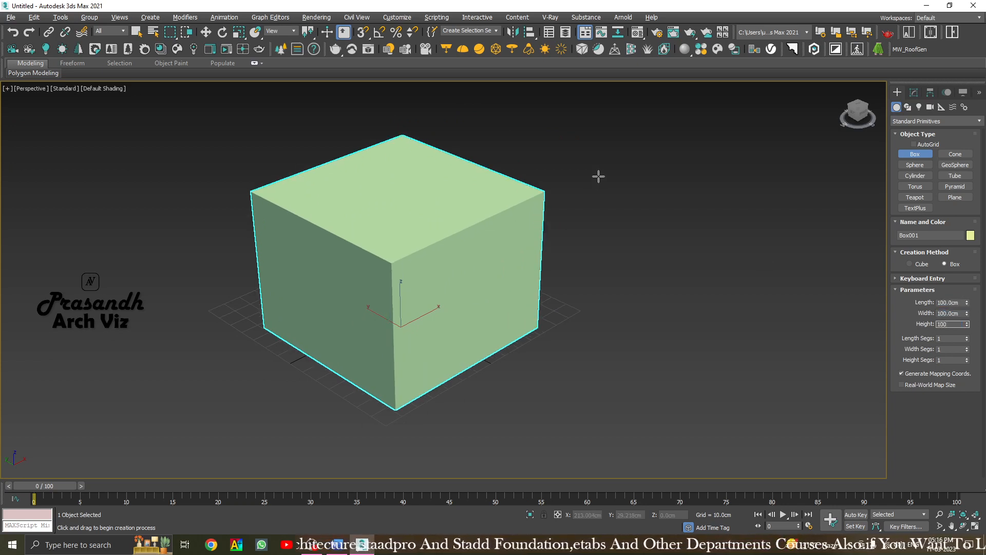
right_click(598, 176)
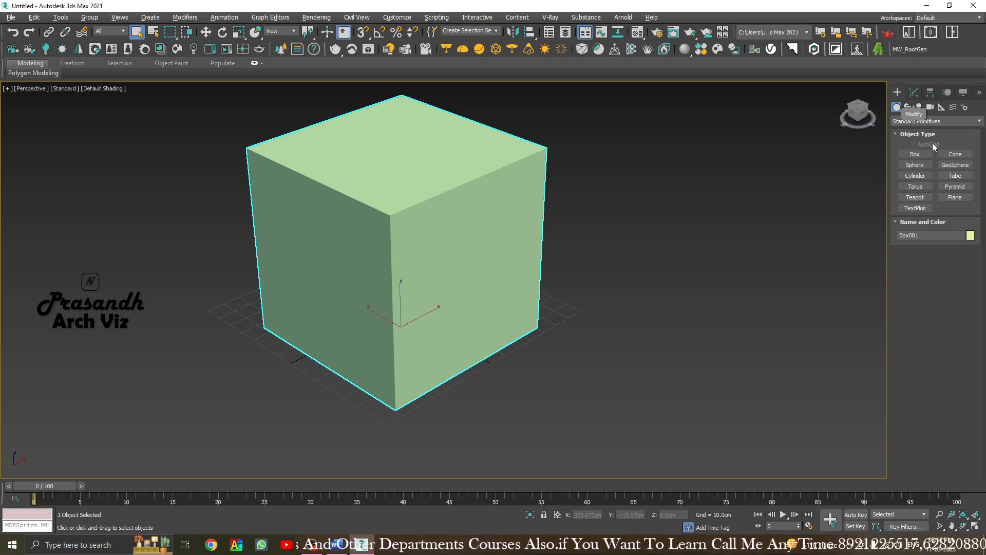
Create a trial teapot beside the cube, open it for modification and delete it
click(914, 94)
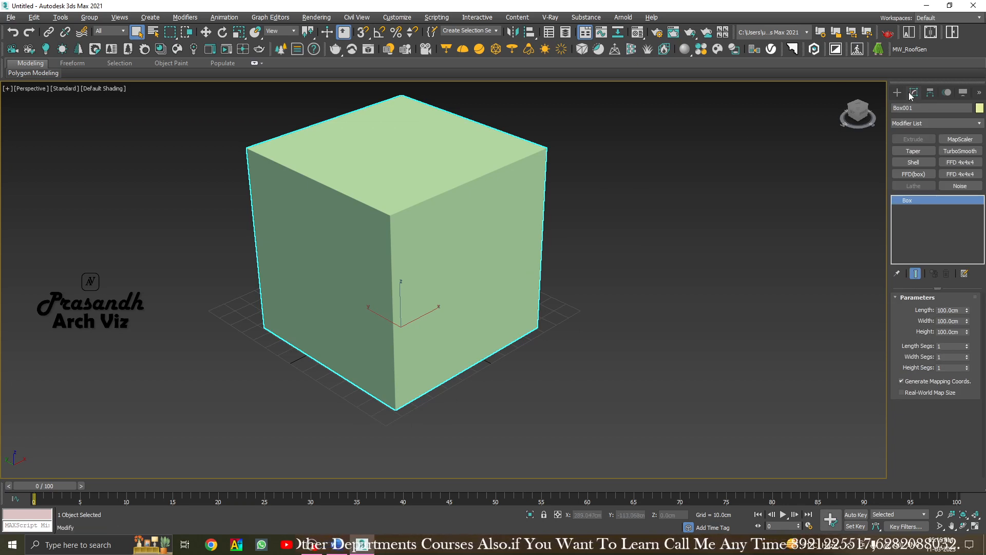
click(898, 92)
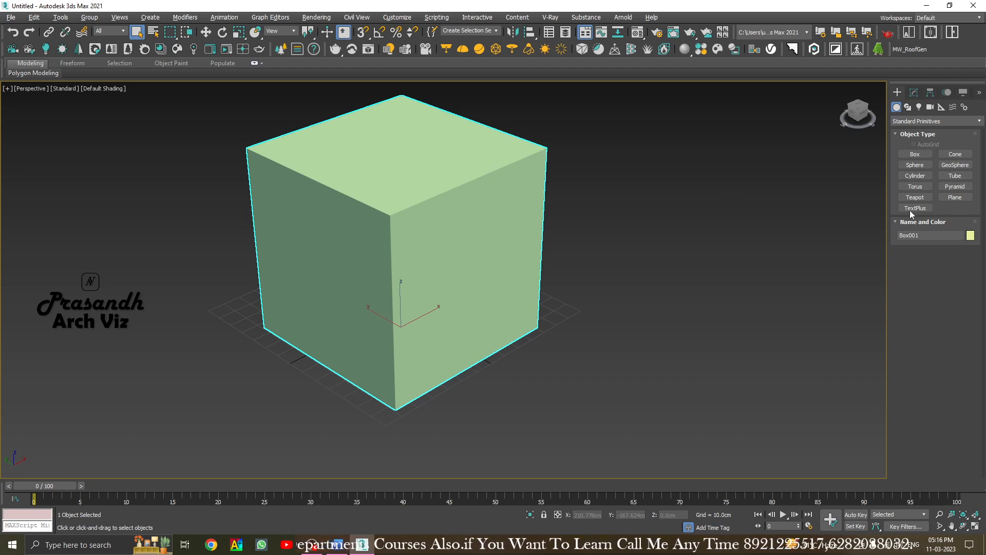
click(914, 197)
drag(676, 278, 693, 299)
right_click(808, 237)
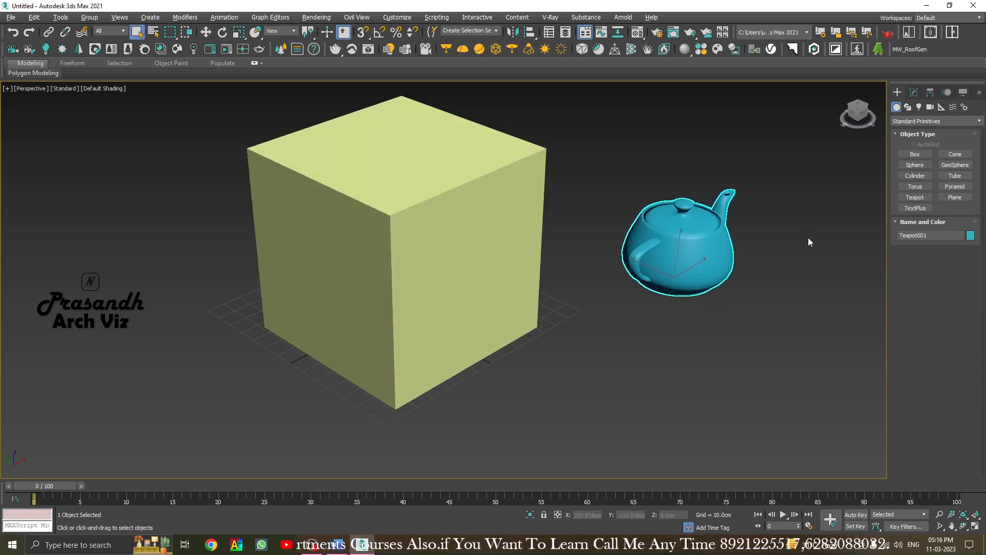
click(914, 93)
drag(820, 128, 630, 348)
key(Delete)
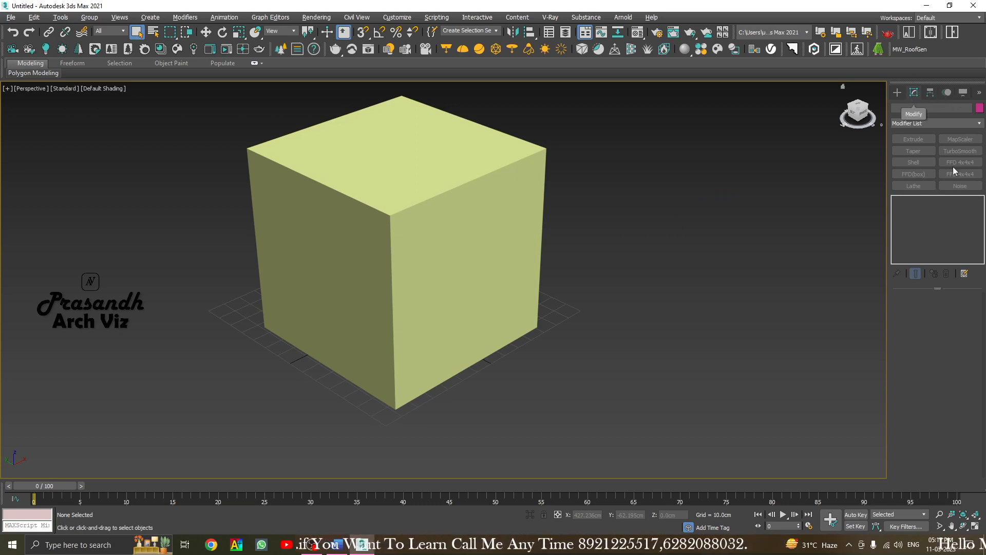
Modify the existing cube, setting its length, width and height to 75 cm each
click(423, 261)
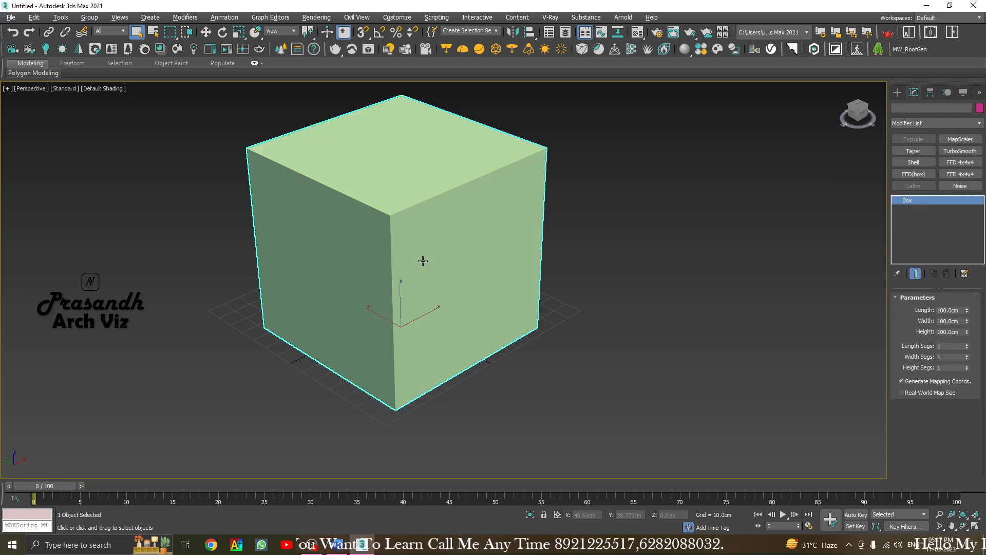
double_click(963, 310)
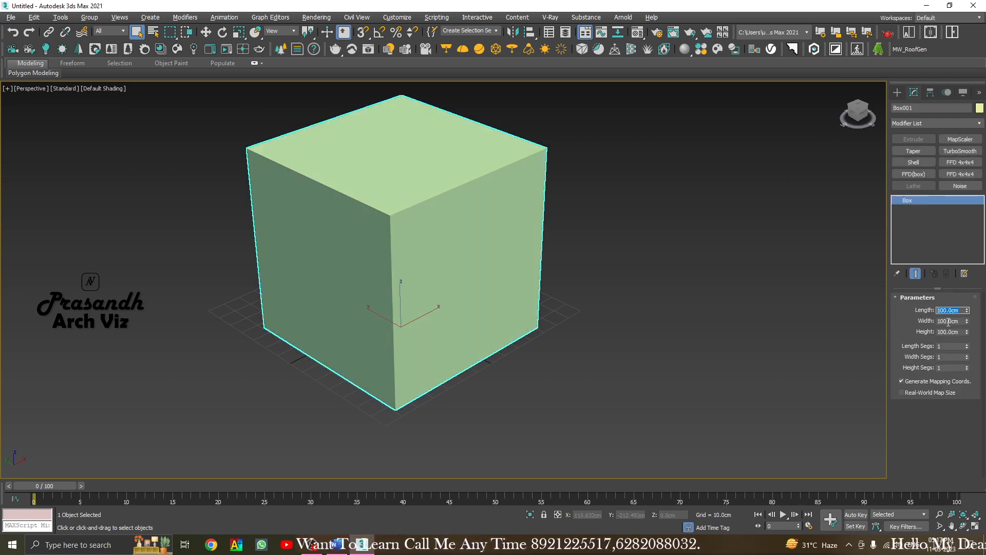
double_click(957, 321)
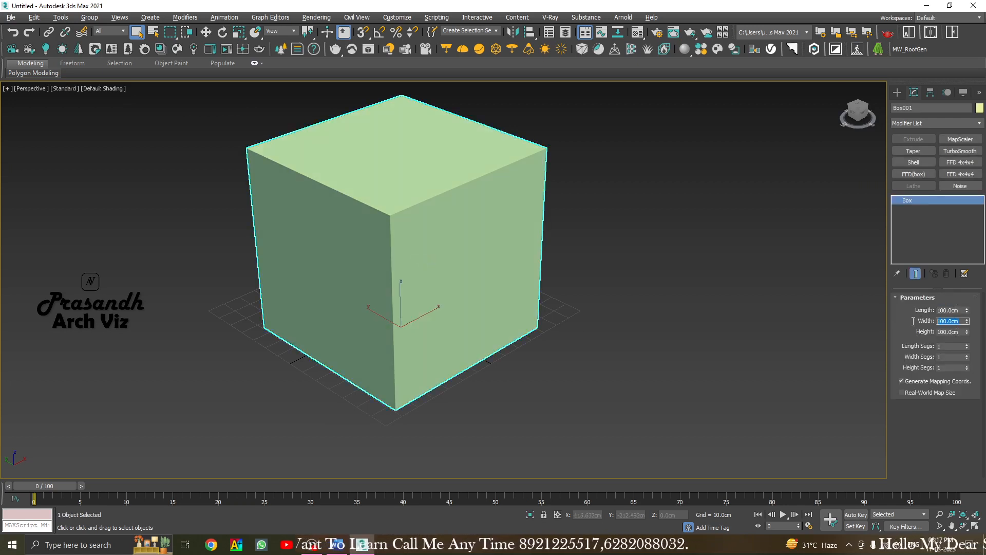
double_click(951, 310)
text(75)
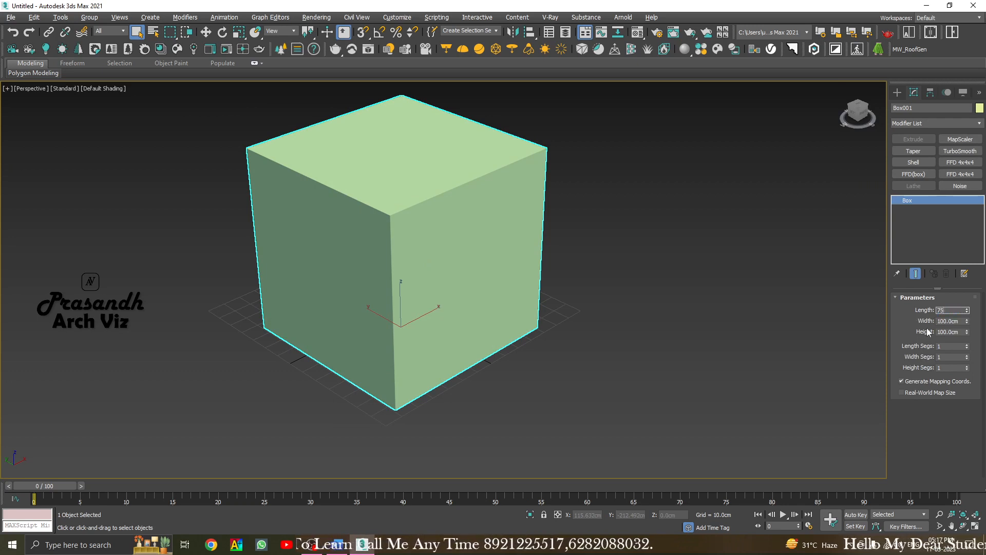
double_click(959, 321)
text(75)
key(Return)
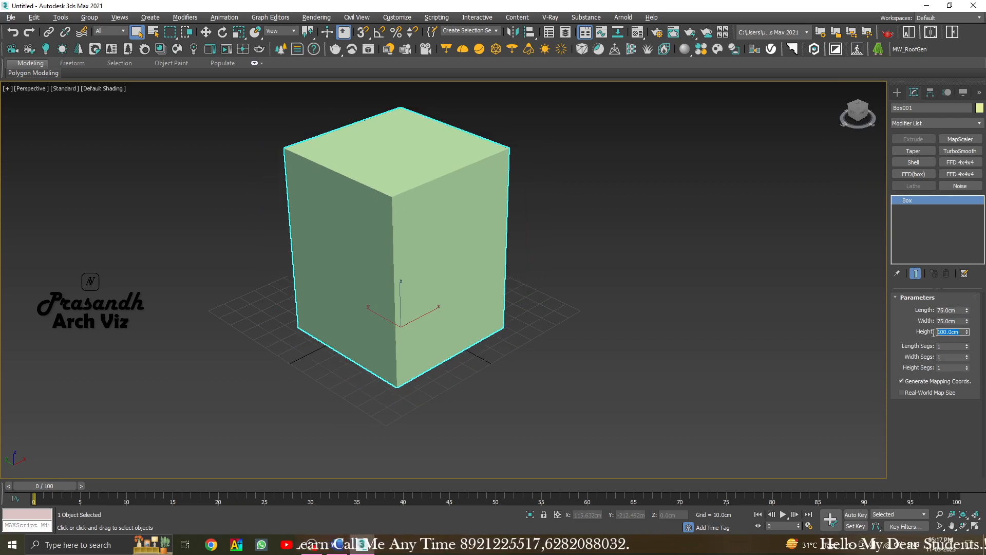
double_click(954, 331)
text(75)
key(Return)
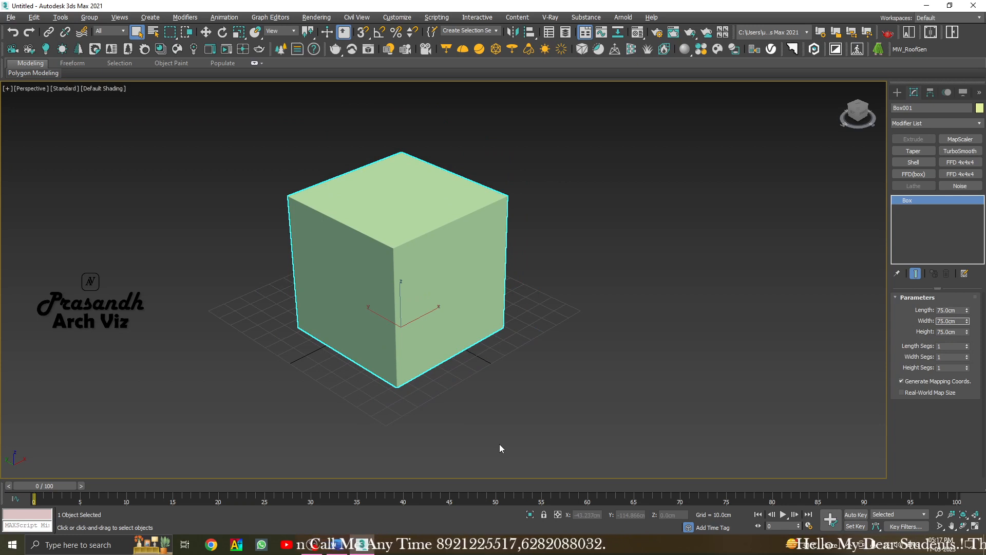
click(750, 357)
click(416, 258)
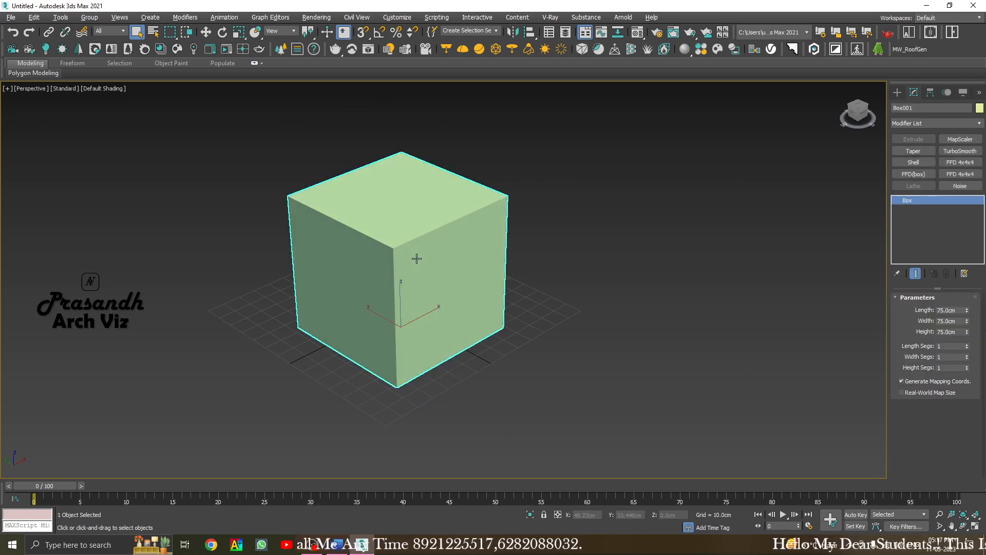
Return to the object creation options and delete the resized cube
click(897, 92)
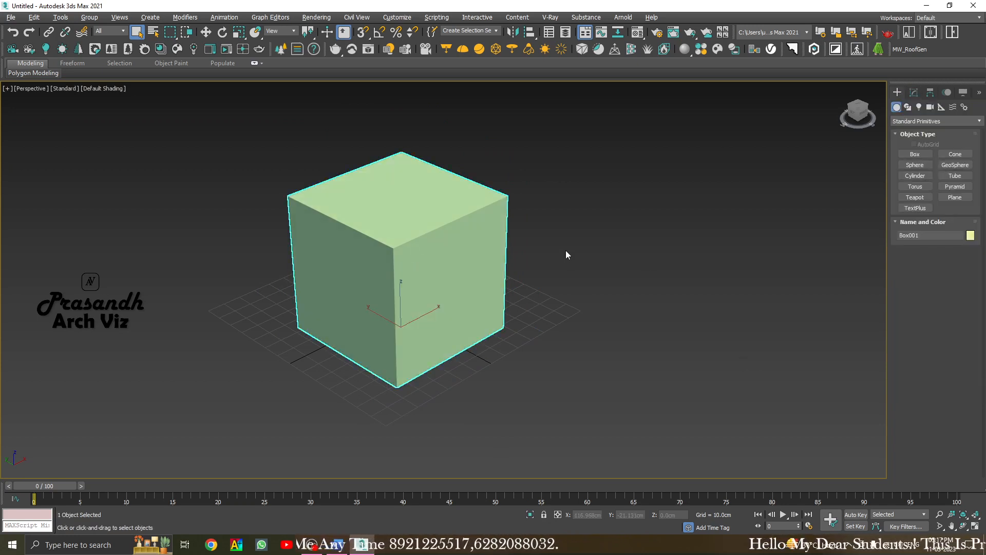
click(567, 253)
scroll(571, 254, up, 2)
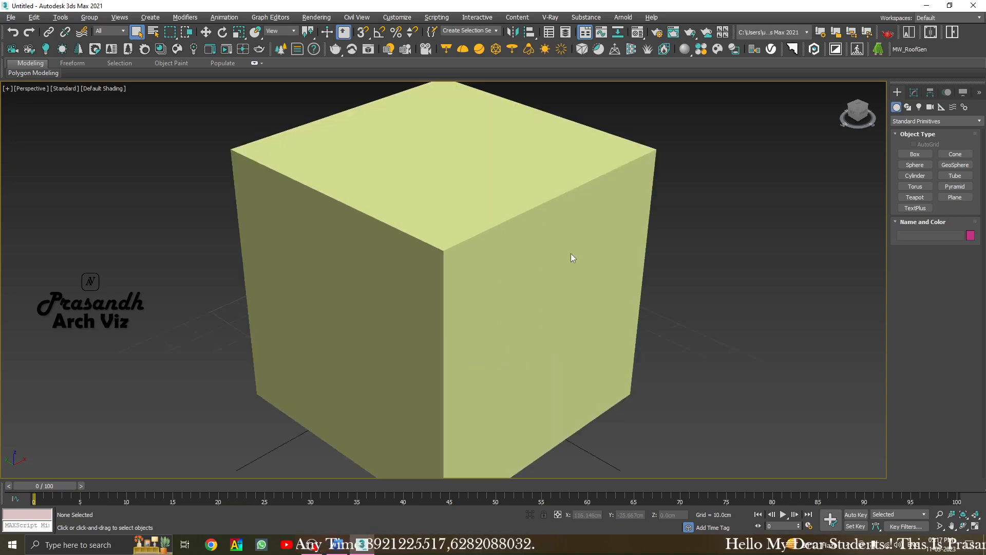
scroll(462, 292, down, 3)
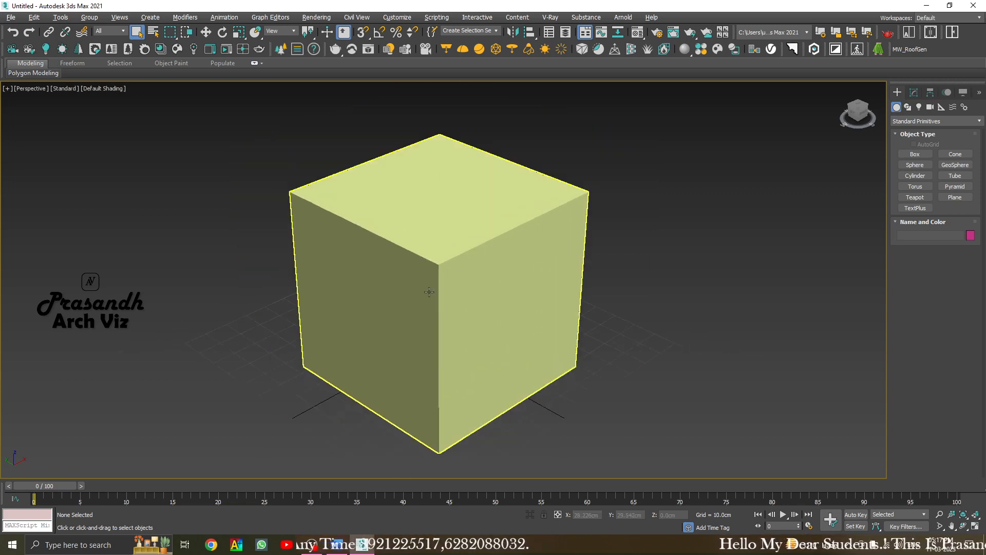
click(476, 309)
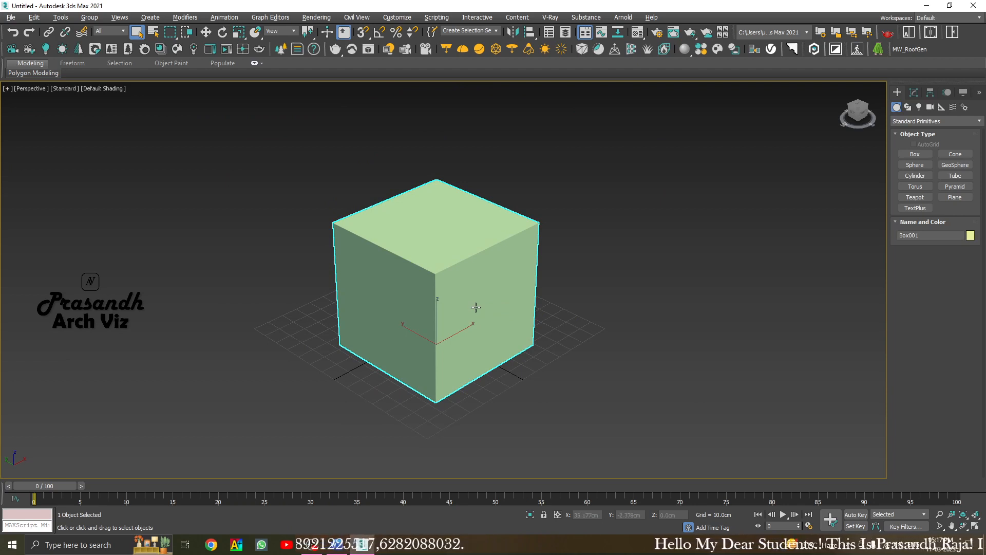
key(Delete)
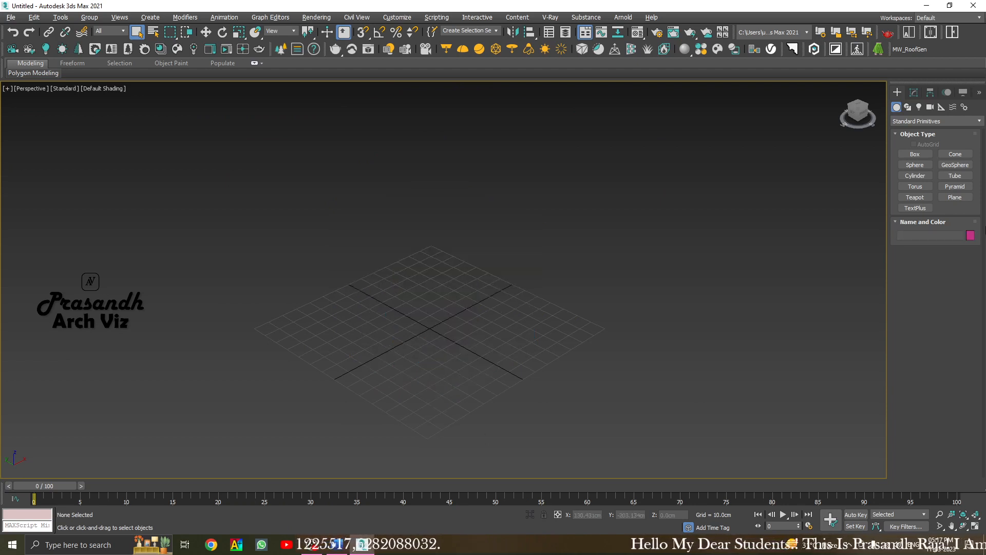
Create a box over the grid centre, about 92 cm long, 81 cm wide and 88 cm high
click(915, 154)
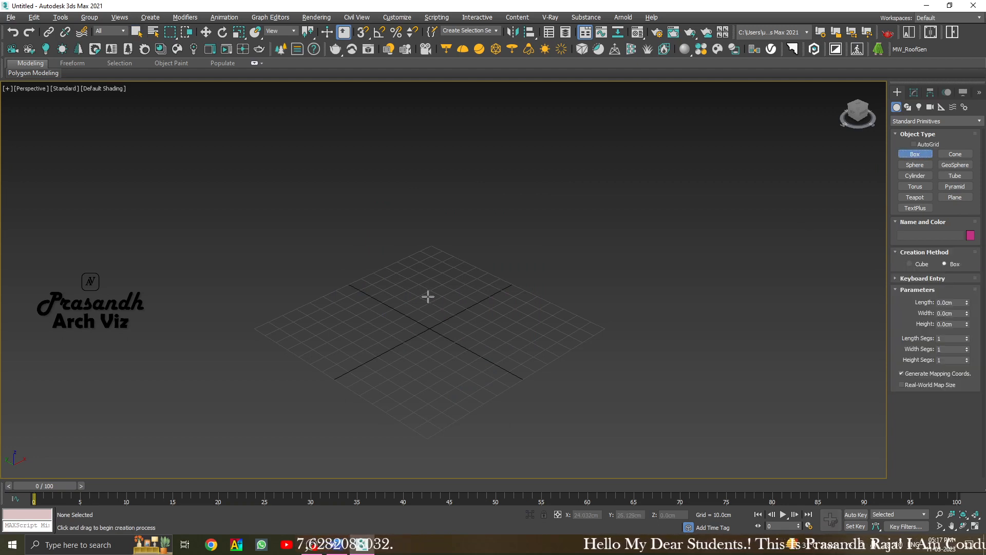
drag(428, 296, 441, 420)
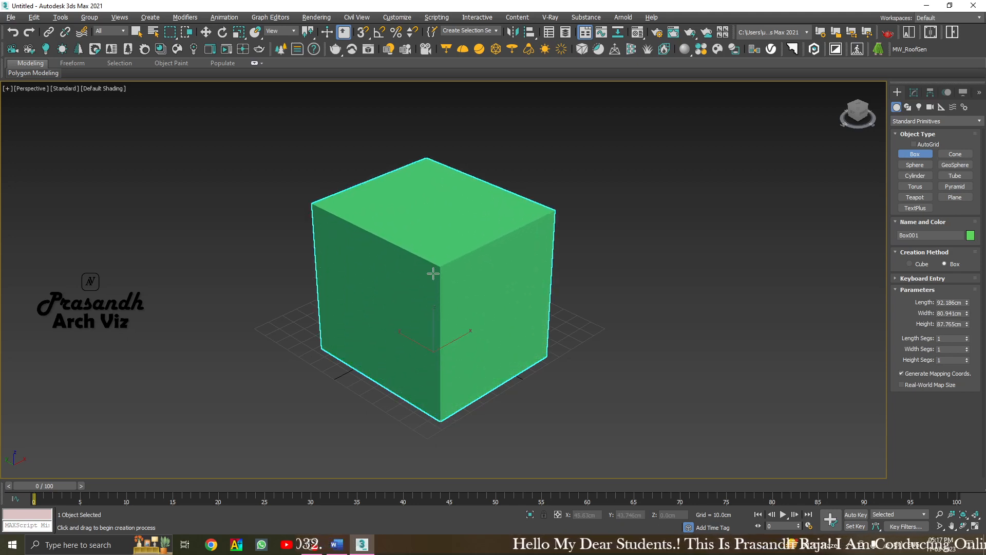
click(433, 274)
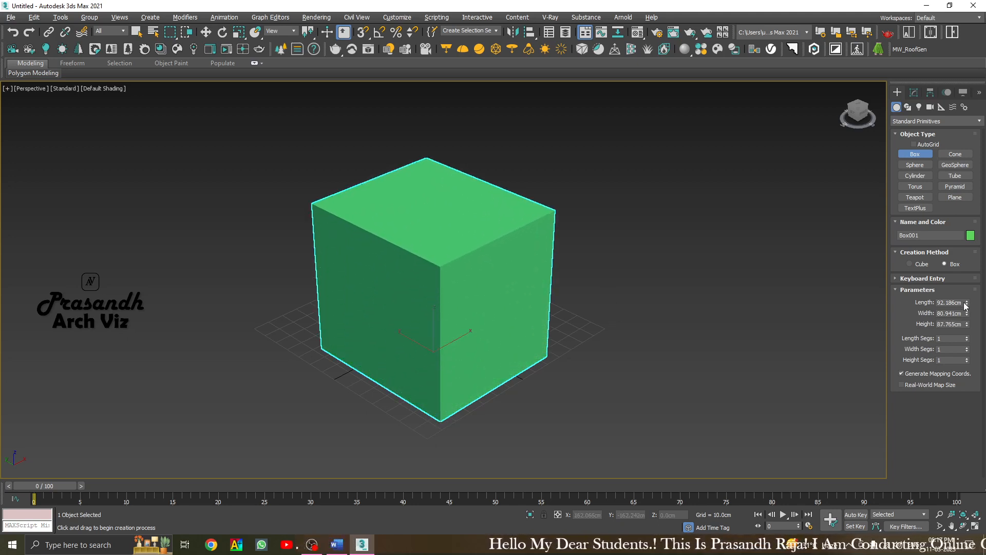
right_click(627, 212)
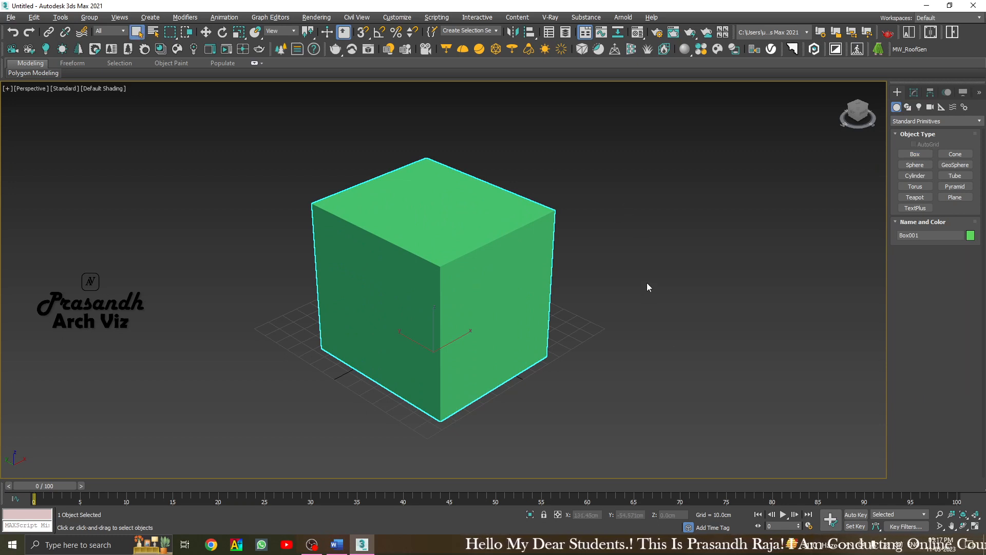
Reselect the green box and open its parameters for modification
click(597, 192)
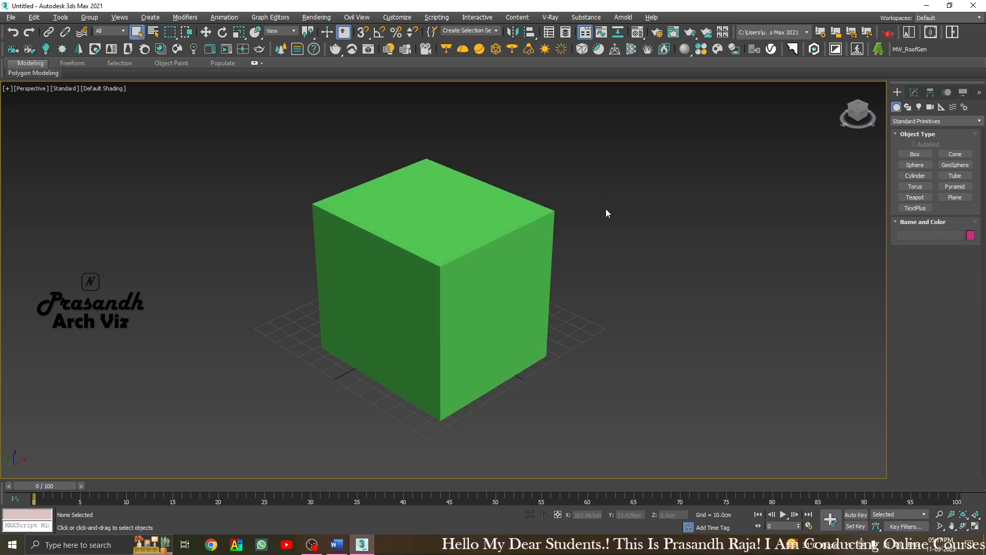
click(479, 256)
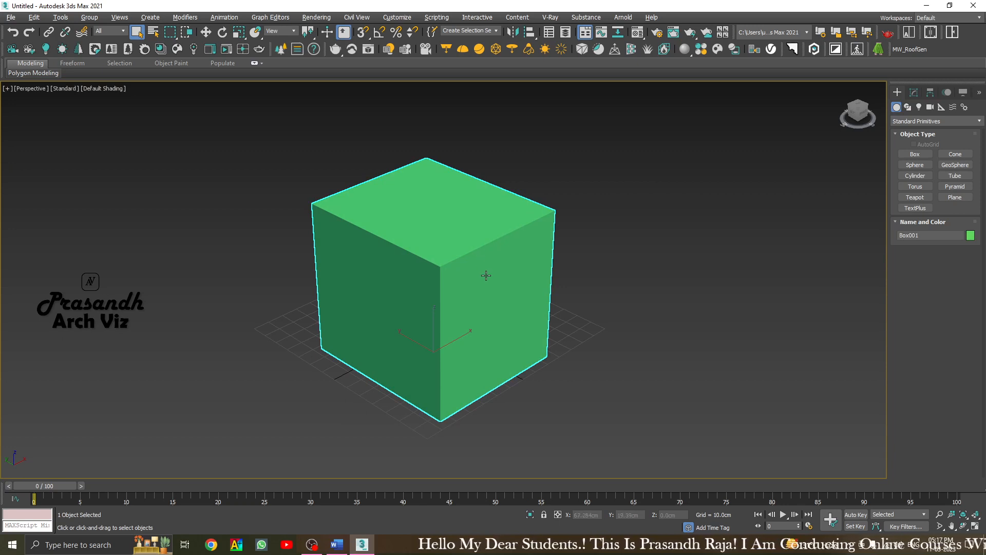
click(913, 94)
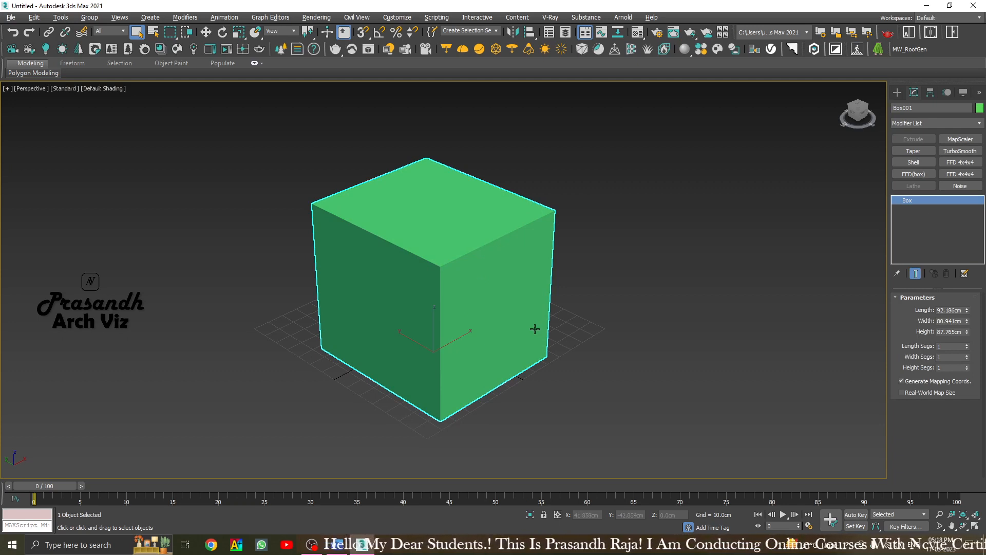
Delete the green box and create a new freehand box about 64 cm long, 62 cm wide and 75 cm high
key(Delete)
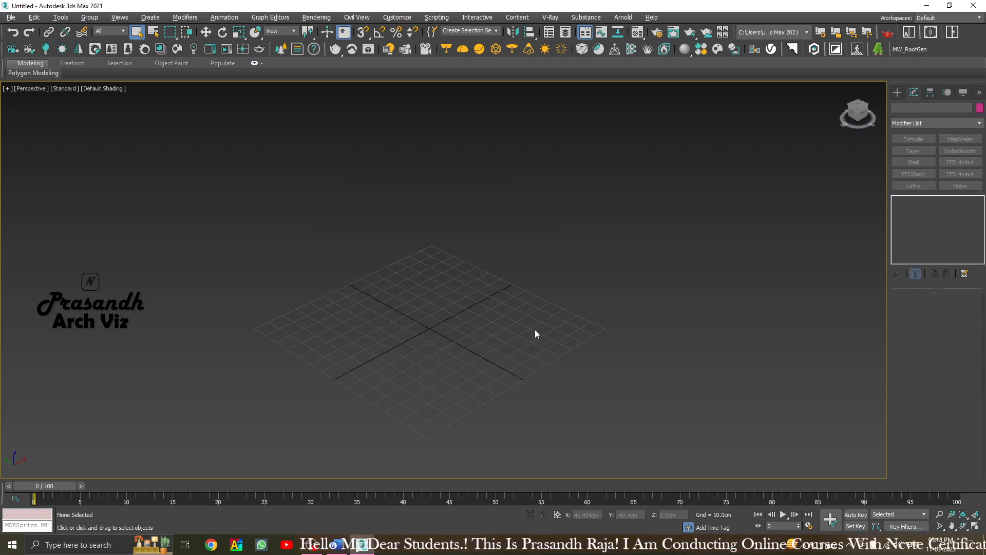
click(897, 94)
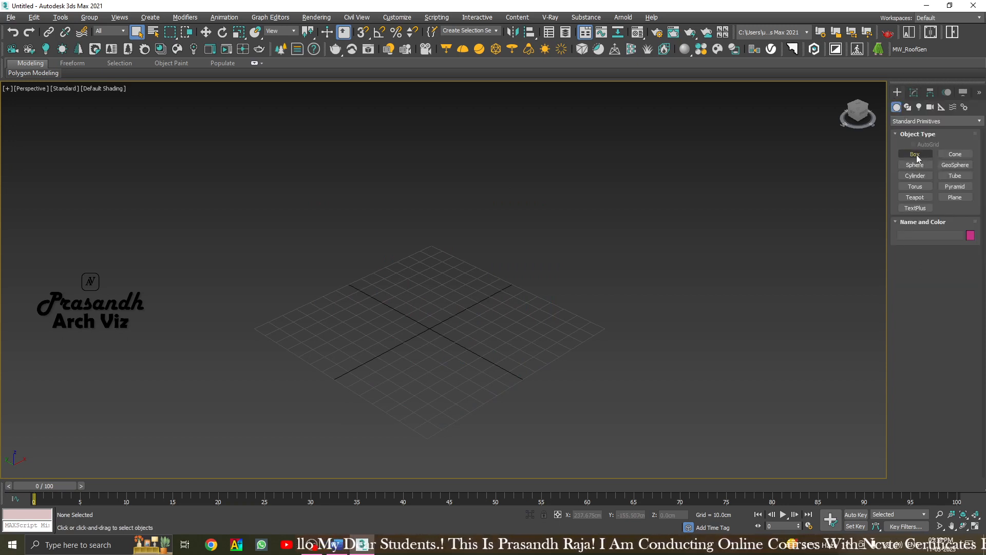
click(917, 155)
drag(434, 307, 434, 395)
click(430, 320)
click(424, 269)
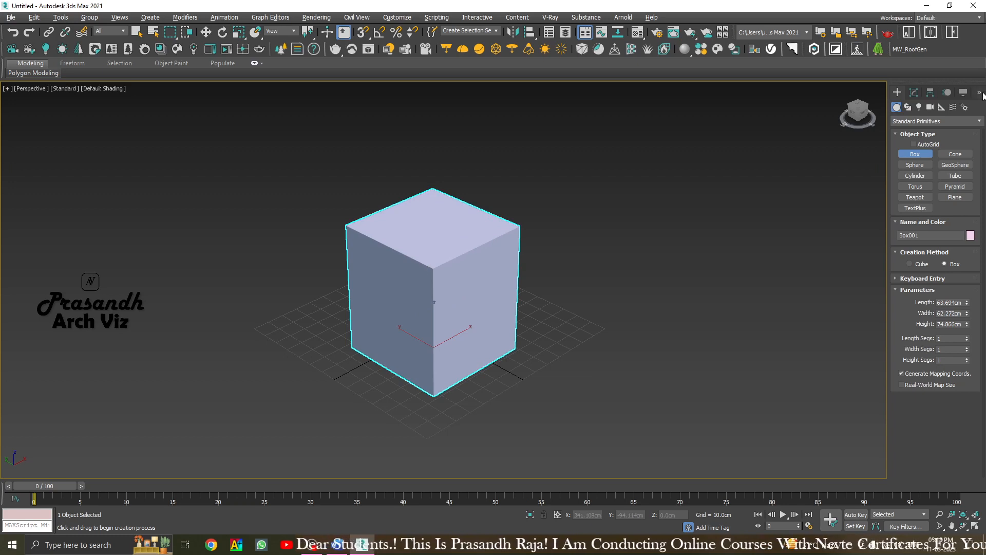
Modify the new box, setting its length, width and height to 300 cm each, and deselect it
click(914, 92)
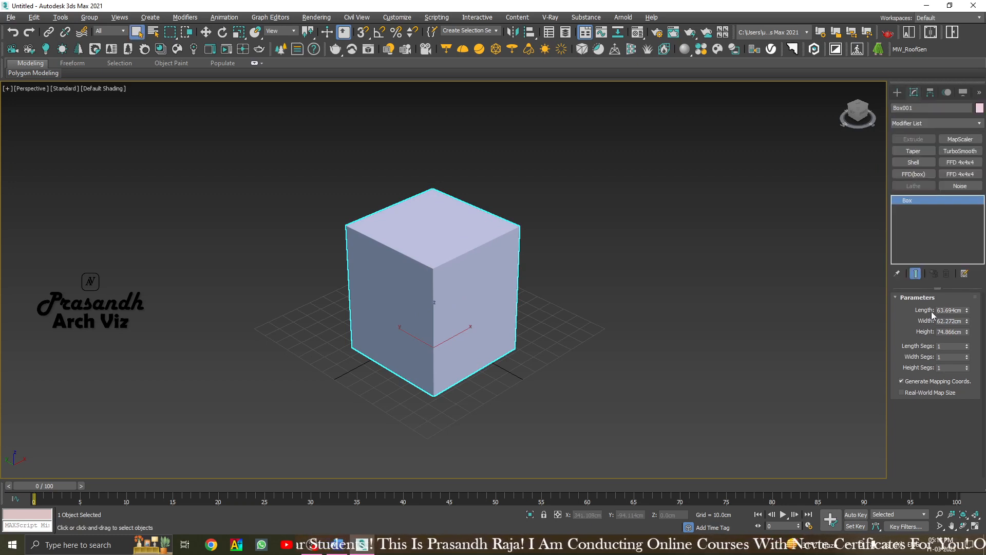
double_click(949, 310)
text(300)
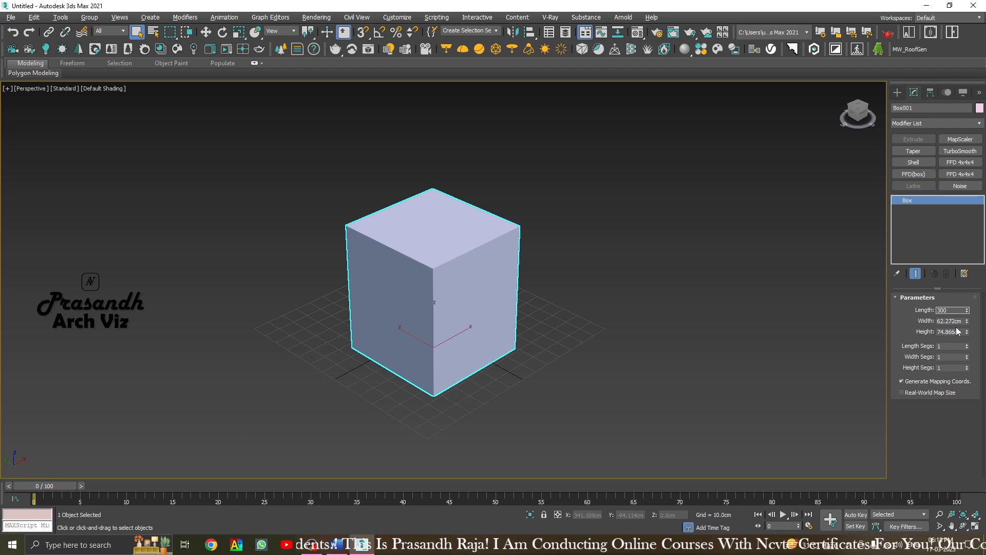
key(Tab)
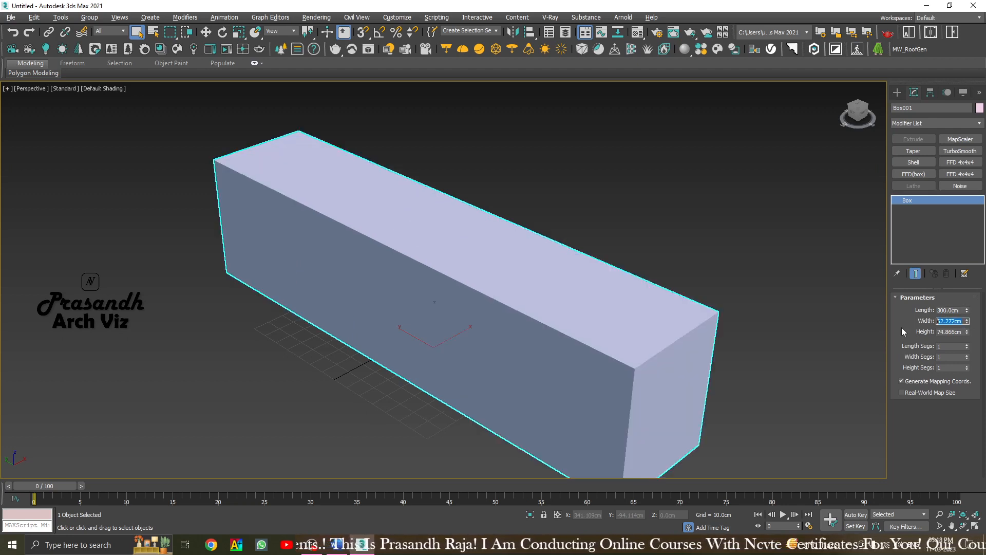
text(300)
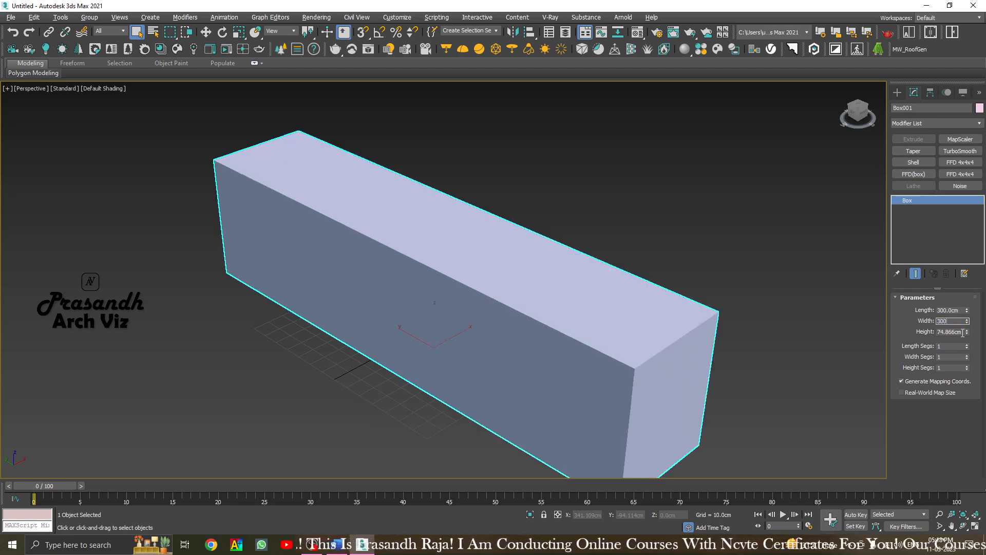
key(Tab)
text(300)
key(Return)
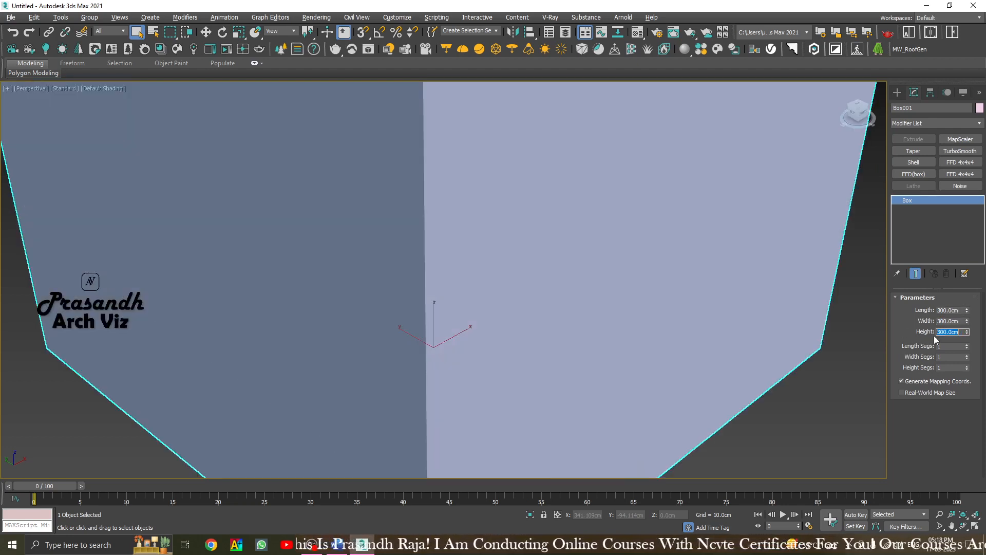
click(862, 269)
key(z)
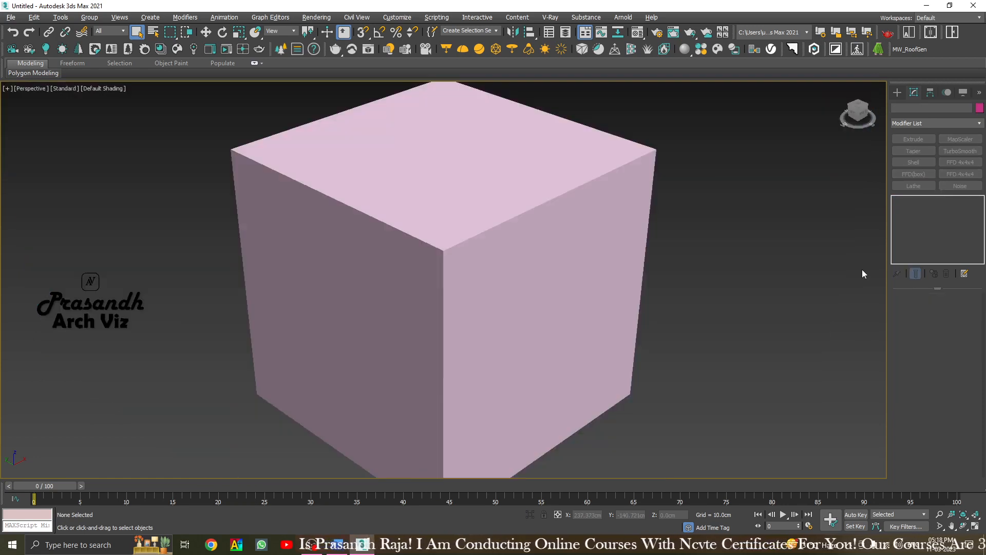
Delete the 300 cm cube and show the empty grid
click(578, 233)
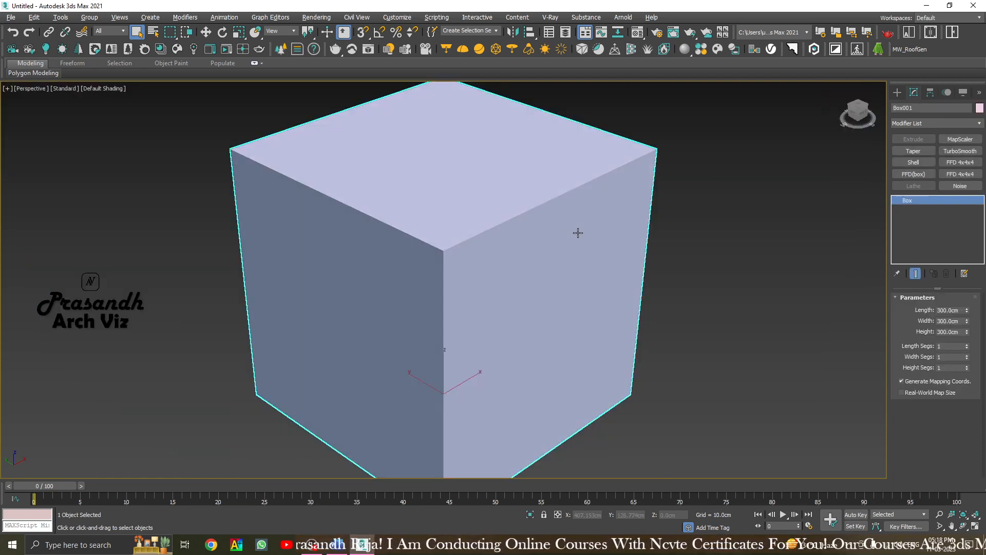
scroll(578, 233, down, 4)
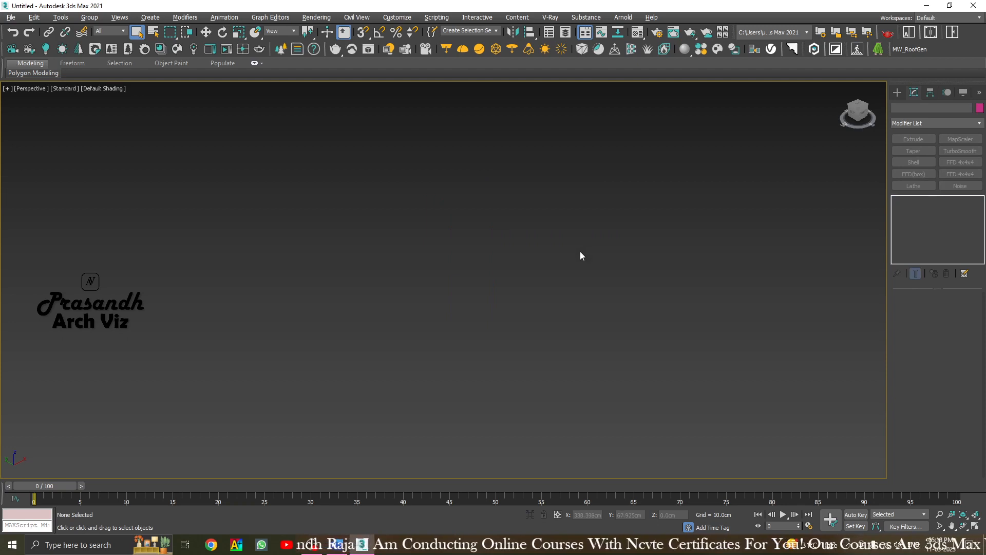
key(g)
scroll(536, 266, down, 5)
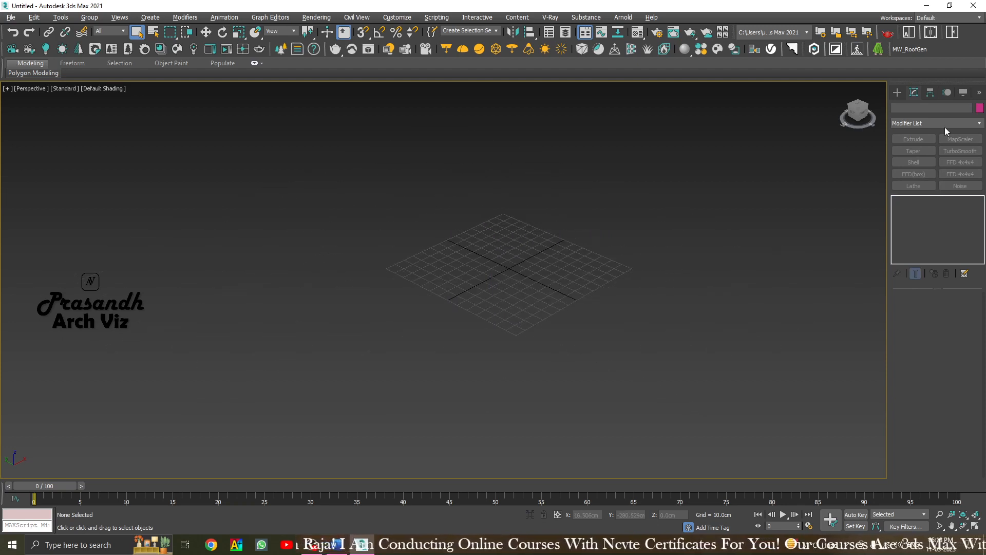
Start a new standard primitive box and expand its Keyboard Entry settings, collapsing Parameters and Creation Method
click(898, 92)
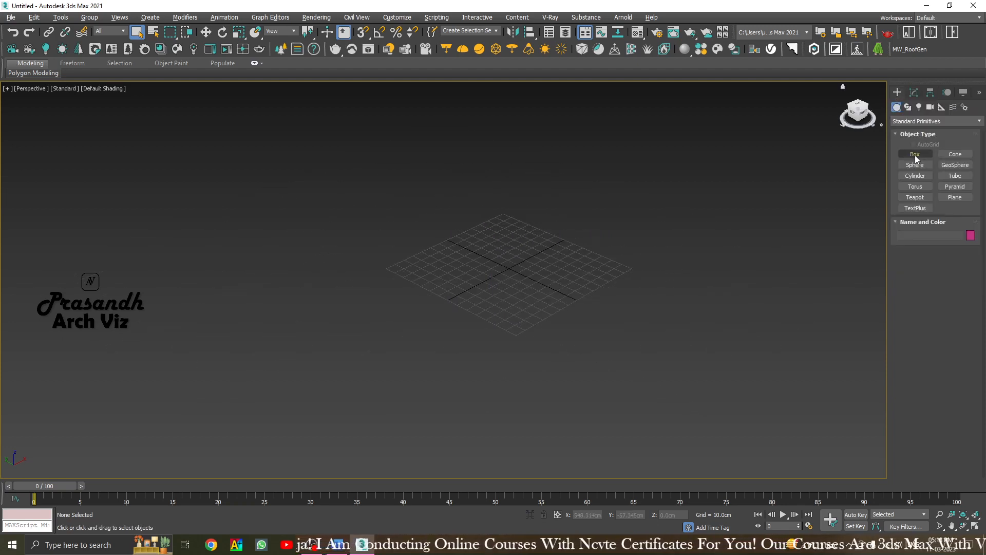
click(915, 156)
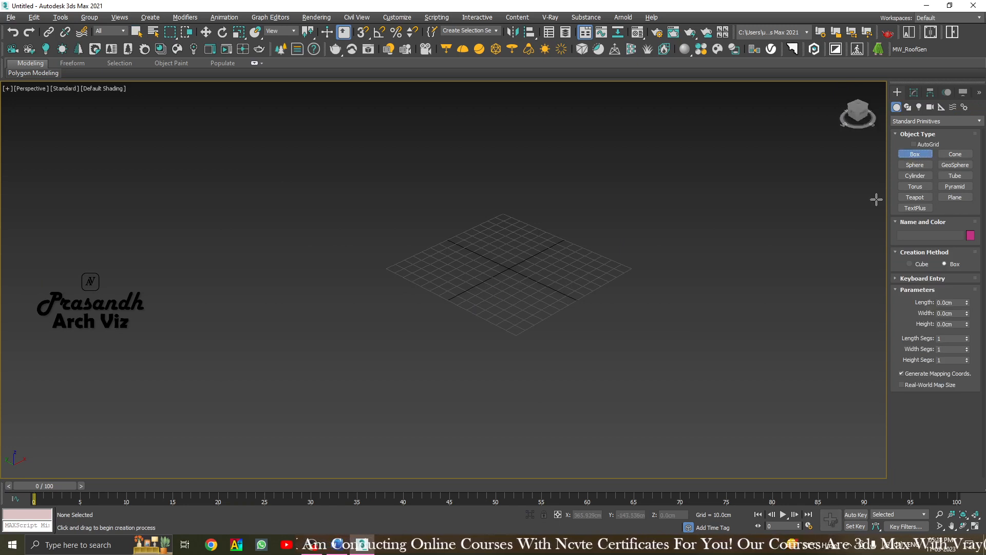
click(909, 291)
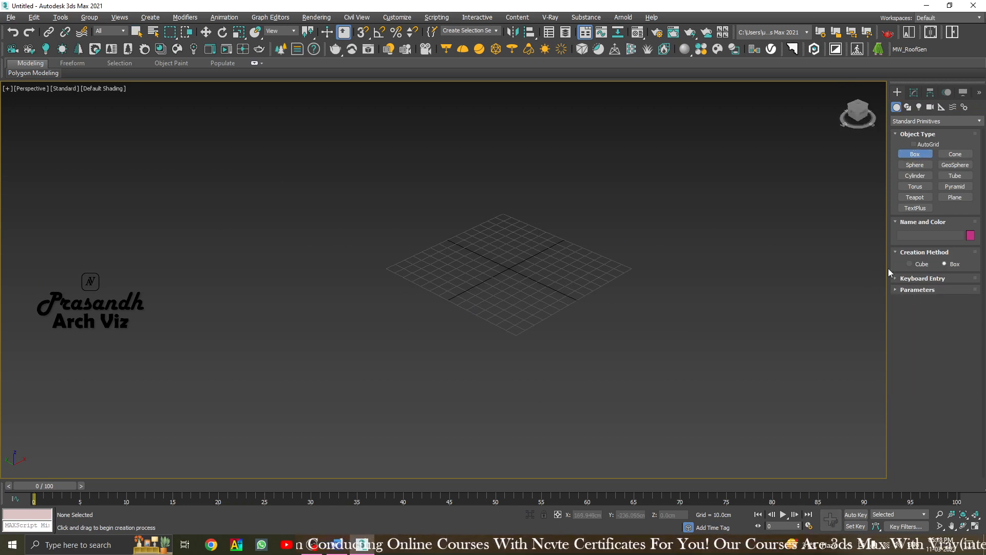
click(902, 280)
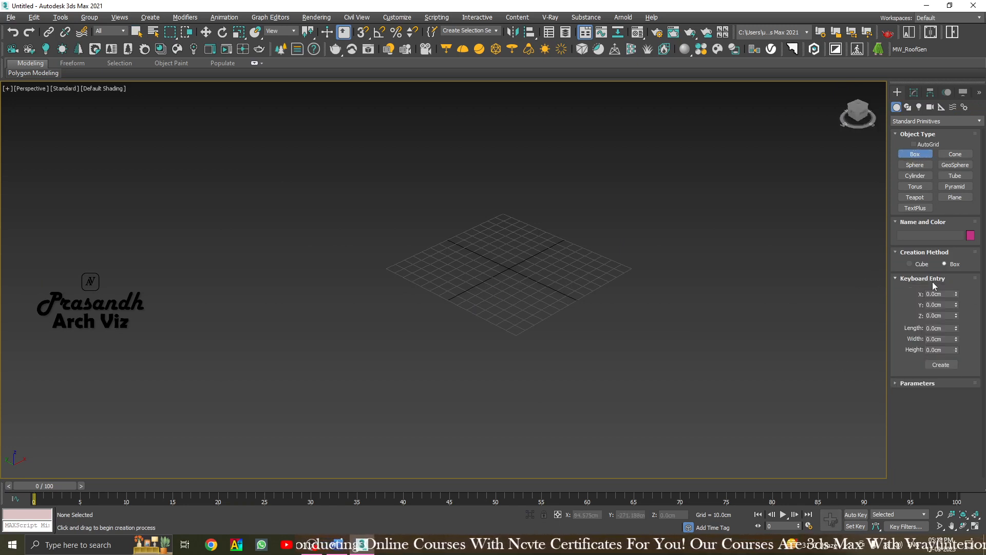
click(905, 278)
click(905, 252)
click(896, 264)
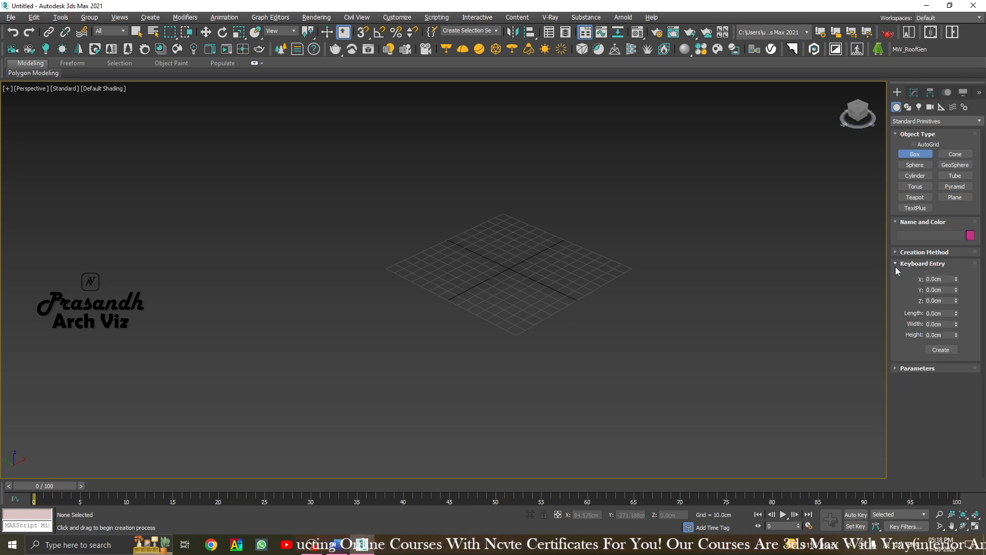
Go through the X, Y and Z position and the length, width and height fields for keyboard entry
click(946, 279)
click(946, 290)
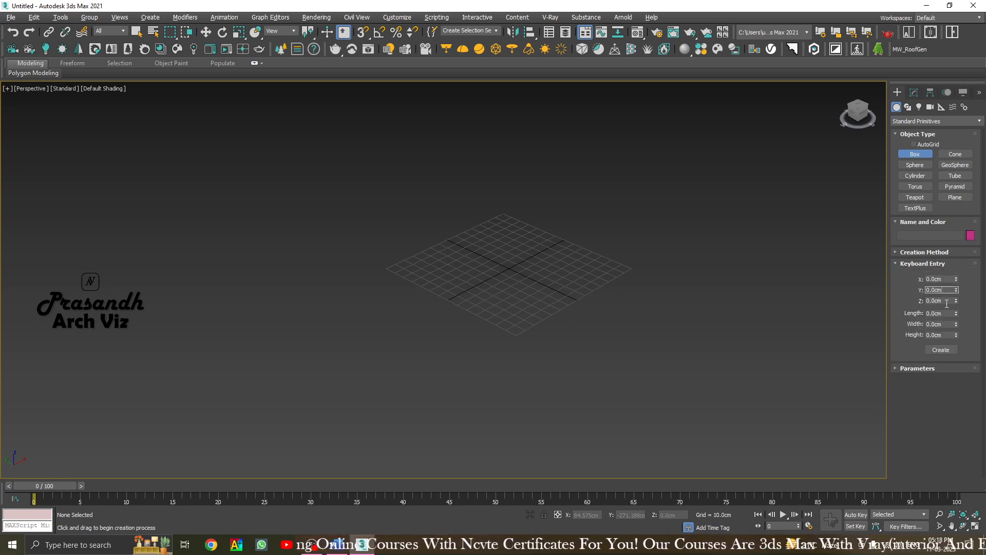
click(947, 301)
click(947, 313)
click(946, 323)
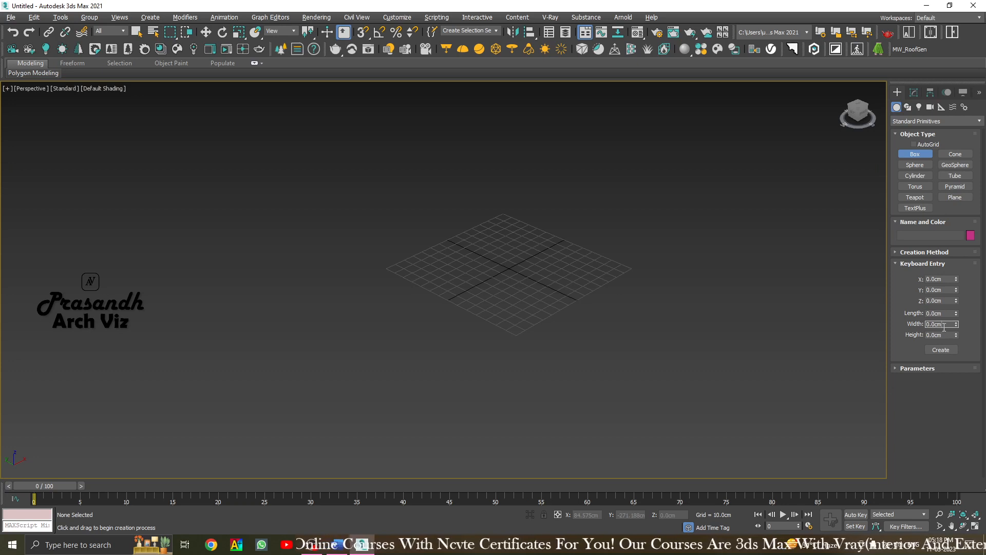
click(944, 334)
Create a box by keyboard entry at the origin with length, width and height of 100 cm each, and end the Box command
click(944, 313)
text(100)
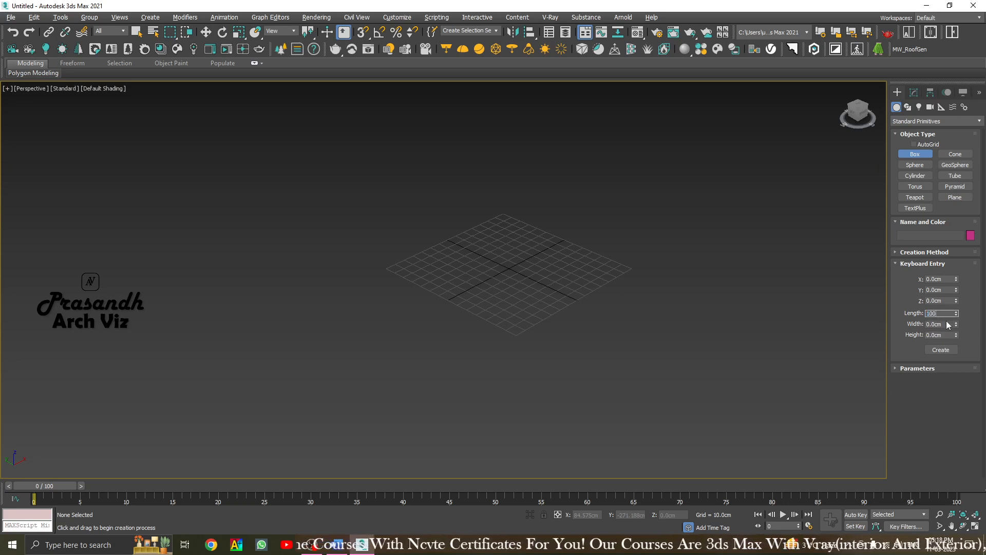
click(933, 324)
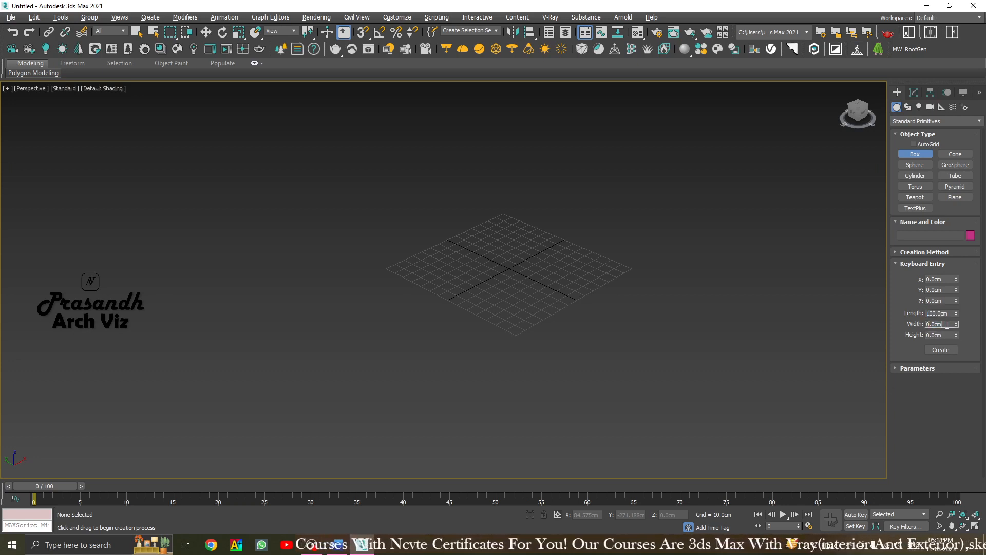
text(100)
click(944, 334)
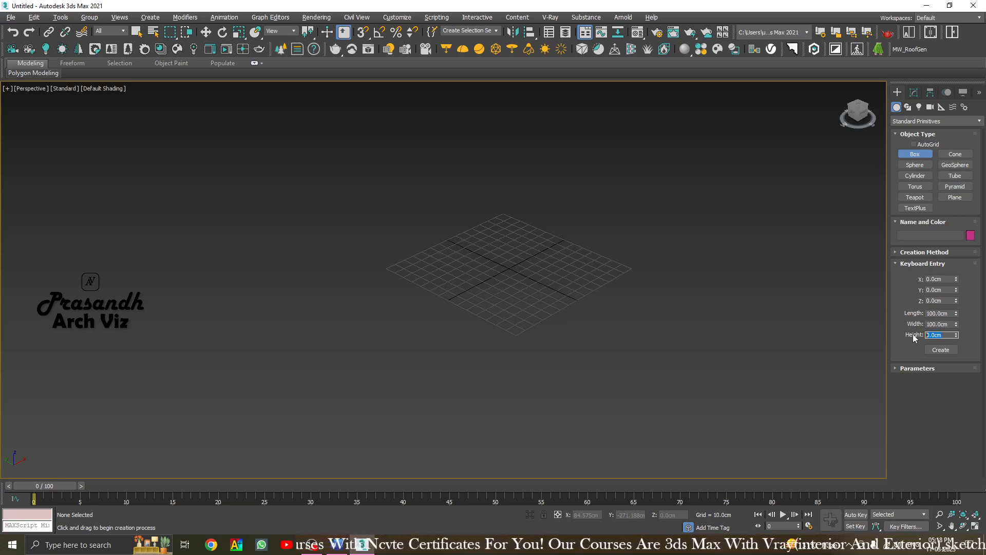
text(10)
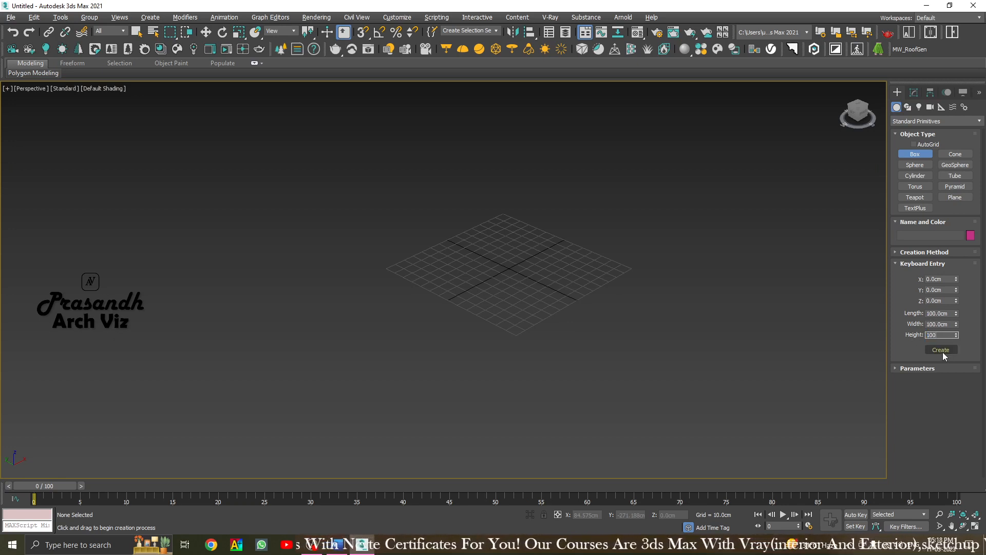
click(942, 352)
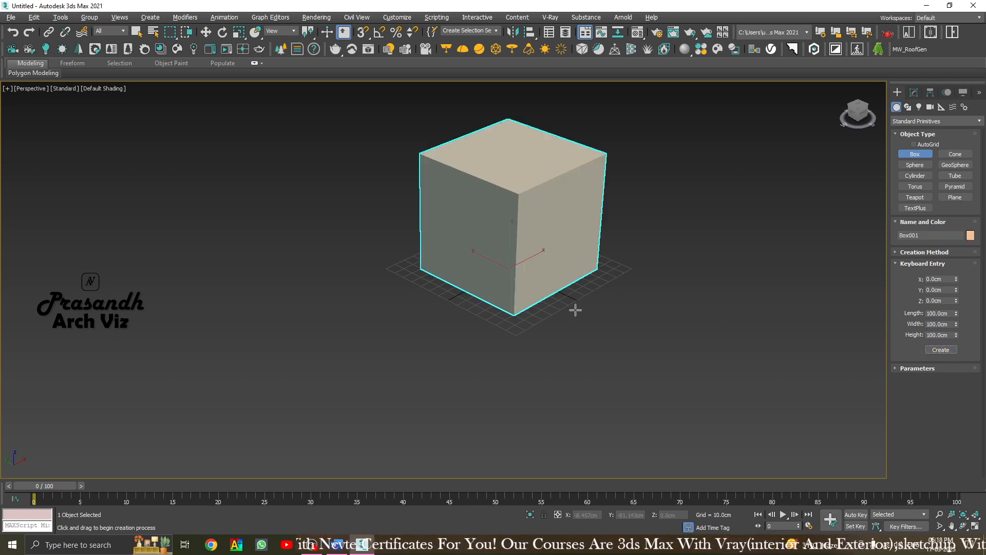
middle_drag(613, 260, 582, 309)
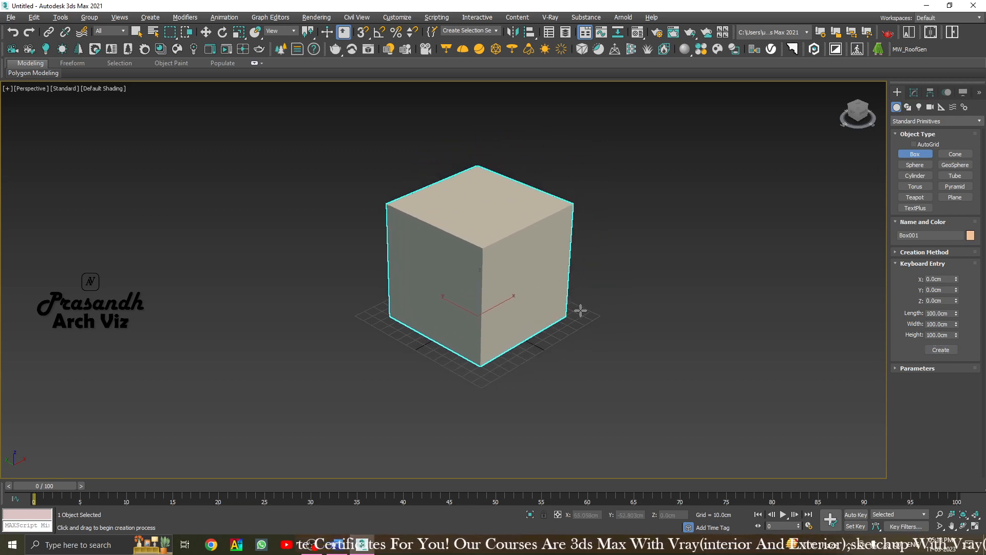
right_click(648, 245)
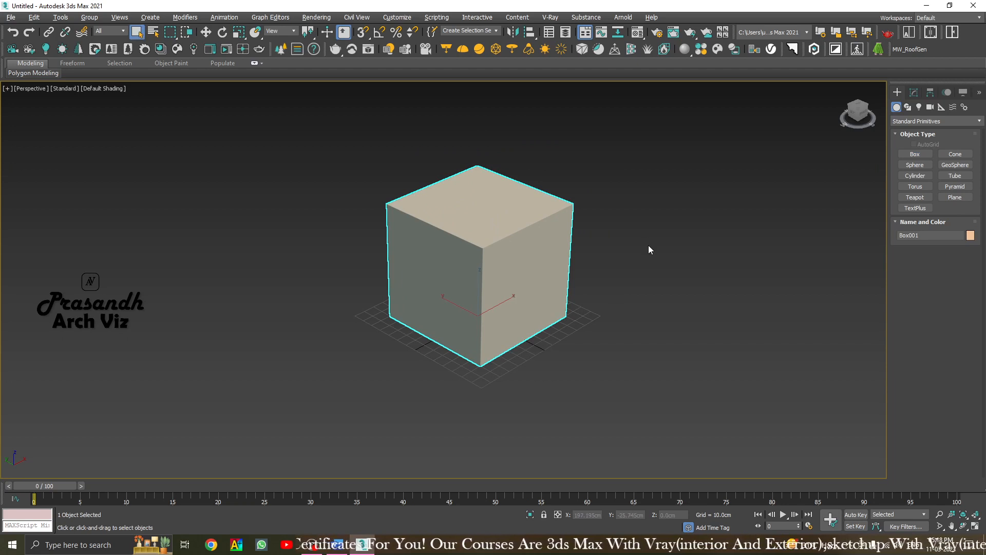
Create a second box by keyboard entry with the same 100 cm dimensions at the origin
click(917, 154)
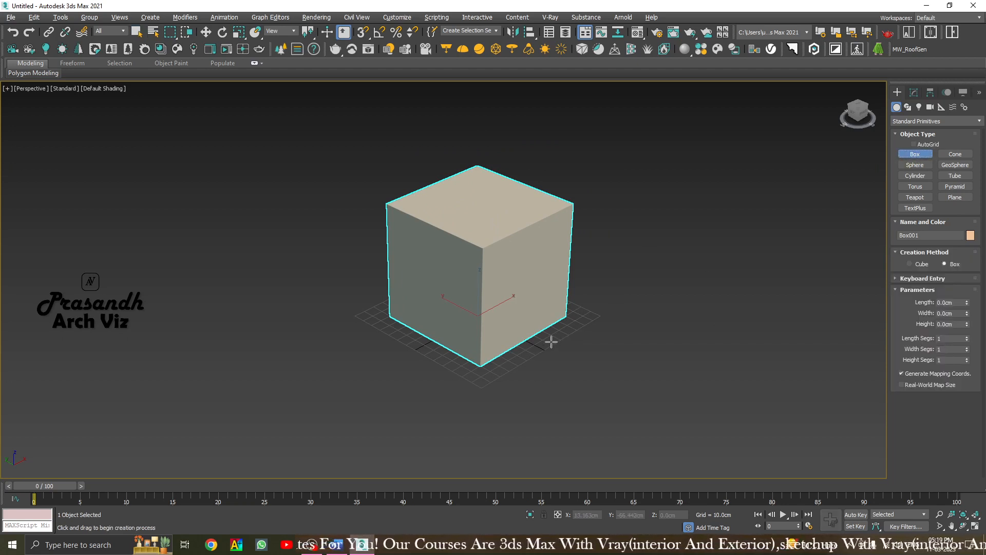
click(924, 279)
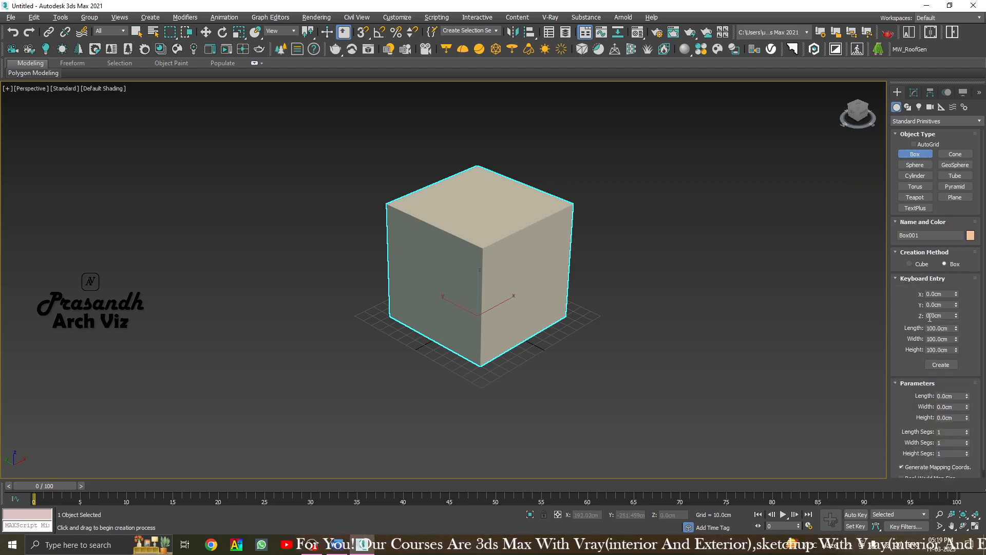
click(946, 366)
right_click(618, 246)
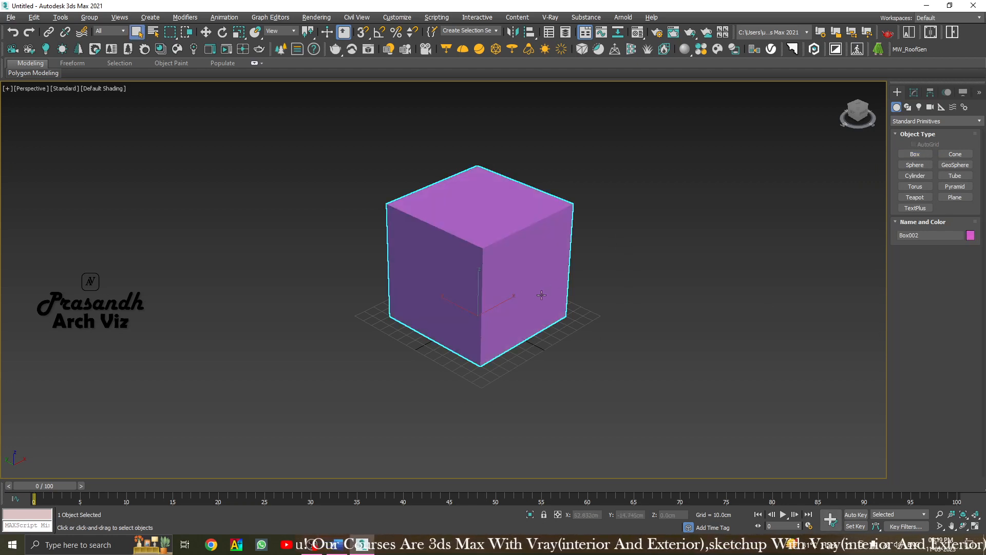
Move the duplicate purple box away from the original cube and delete it
key(w)
drag(516, 305, 689, 240)
key(Delete)
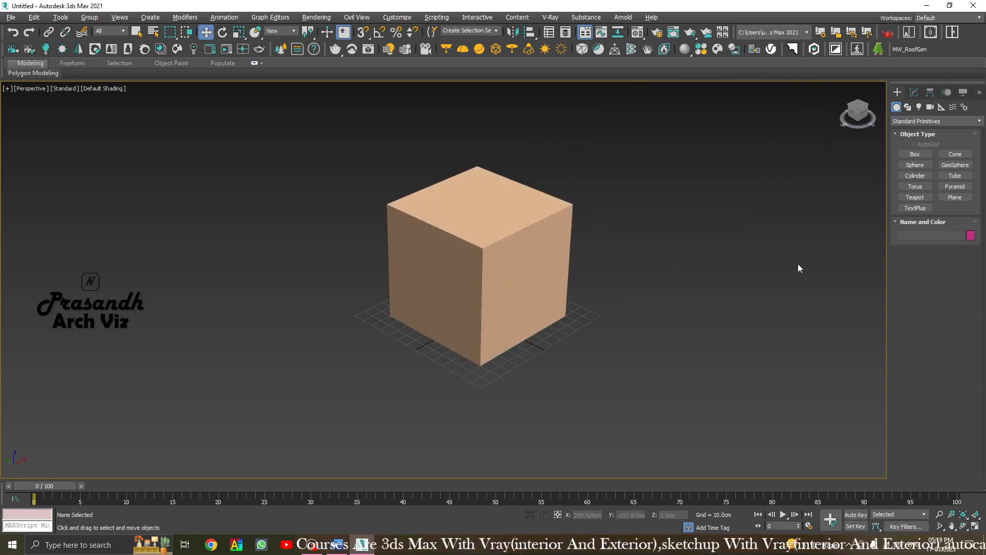
Create three smaller freehand boxes beside the 100 cm cube, the first about 37 cm long, 44 cm wide and 42 cm high
click(917, 155)
drag(535, 414, 594, 396)
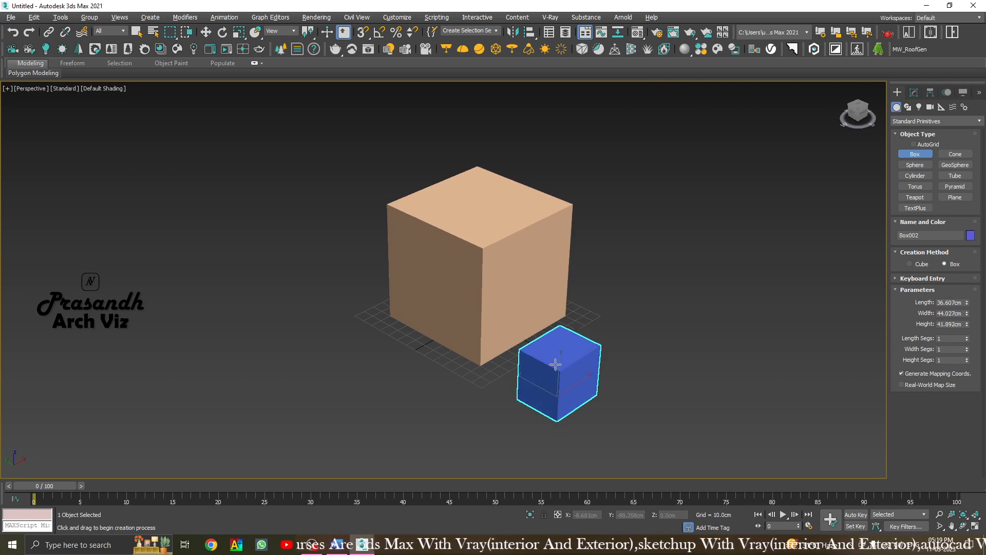
click(555, 365)
drag(633, 370, 631, 405)
click(634, 354)
drag(726, 350, 721, 395)
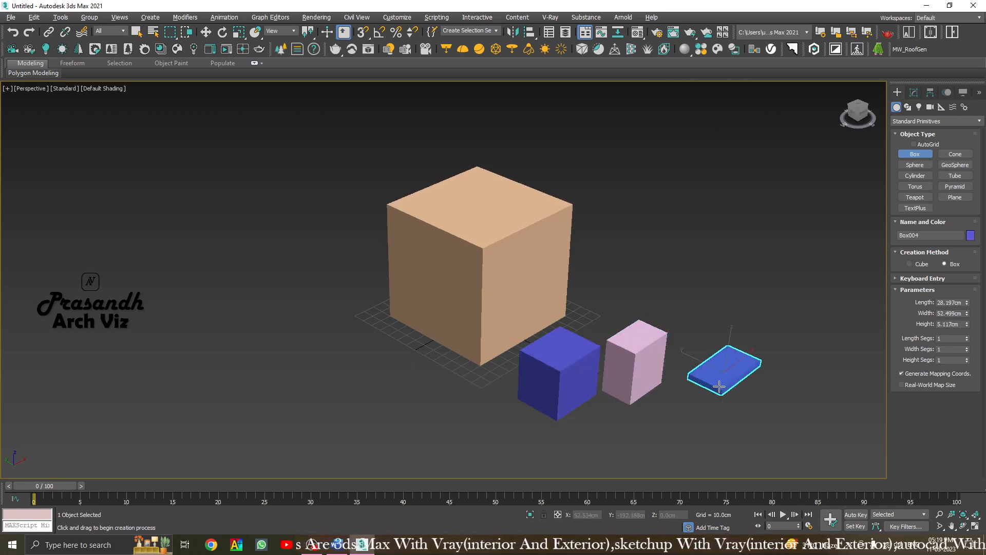
click(720, 303)
right_click(713, 258)
Undo the creation of the three small boxes, keeping only the 100 cm cube
click(729, 228)
drag(786, 420, 575, 375)
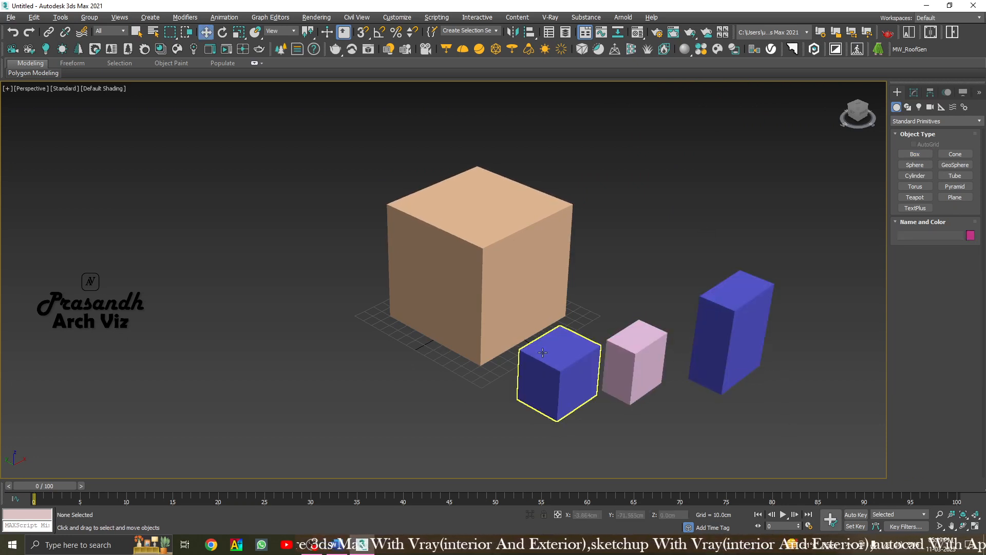
drag(617, 404, 614, 401)
key(ctrl+z)
key(ctrl+z)
key(ctrl+z)
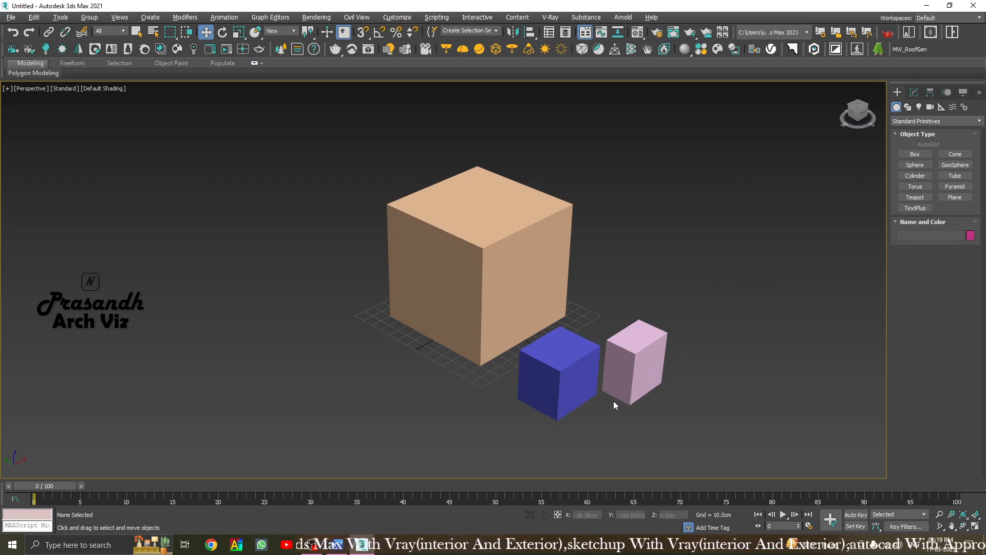
Start a new box and set its length, width and height parameters to 100 cm
click(915, 155)
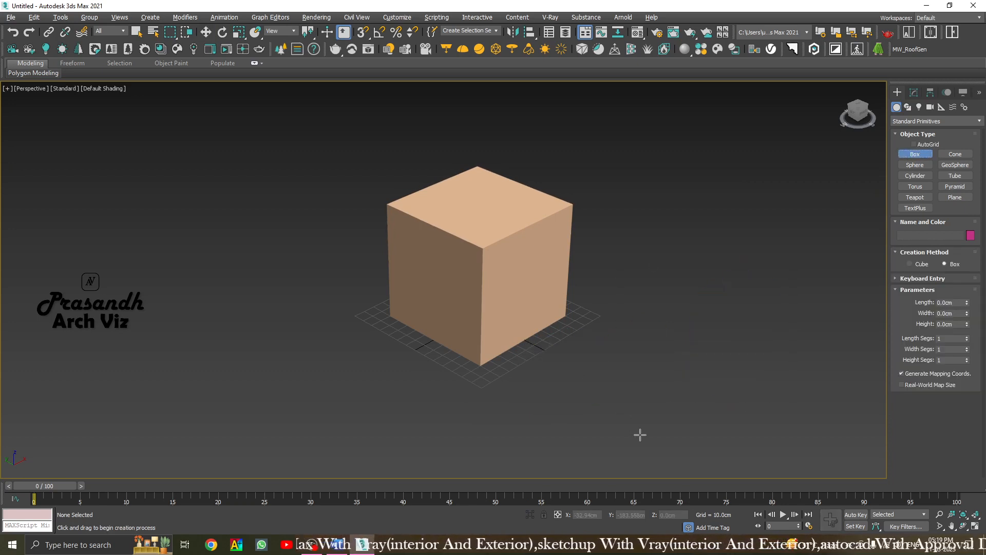
click(957, 302)
text(100)
key(Tab)
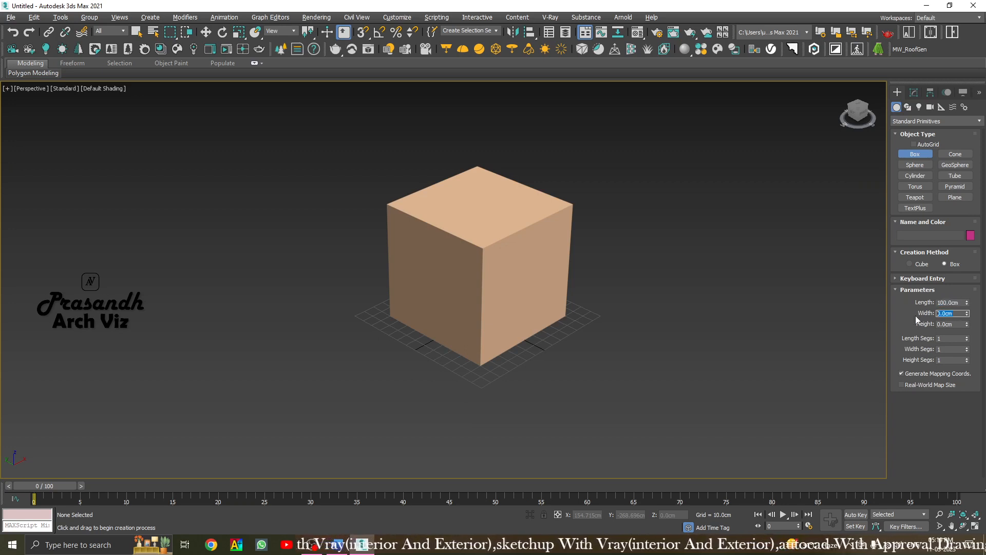
text(100)
key(Tab)
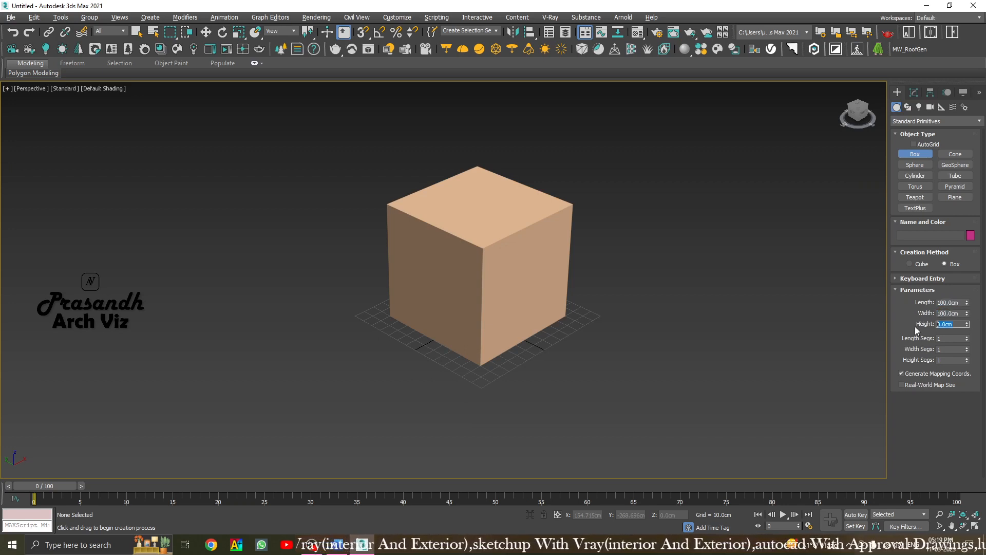
text(100)
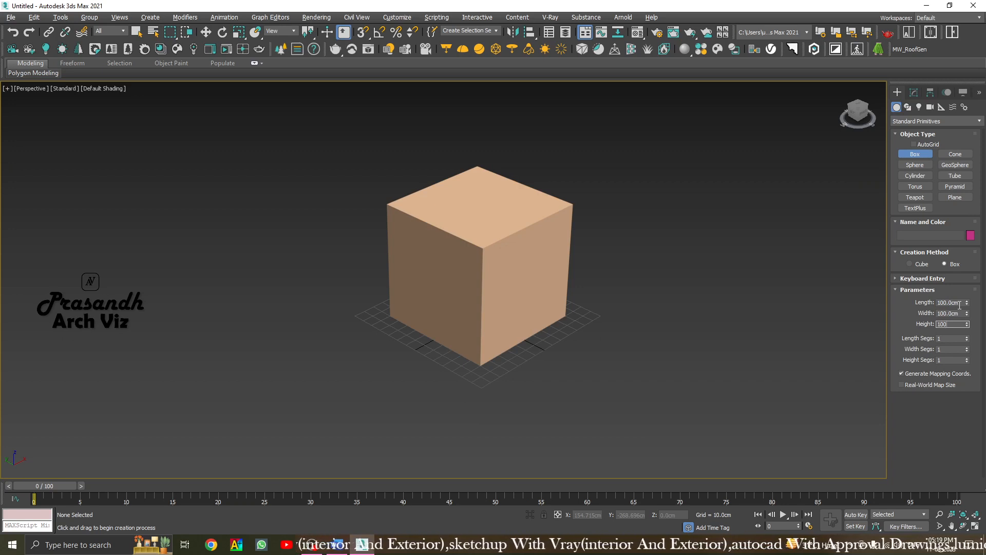
Create a 100 cm box by keyboard entry with its X position set to 150 cm
click(909, 290)
click(900, 280)
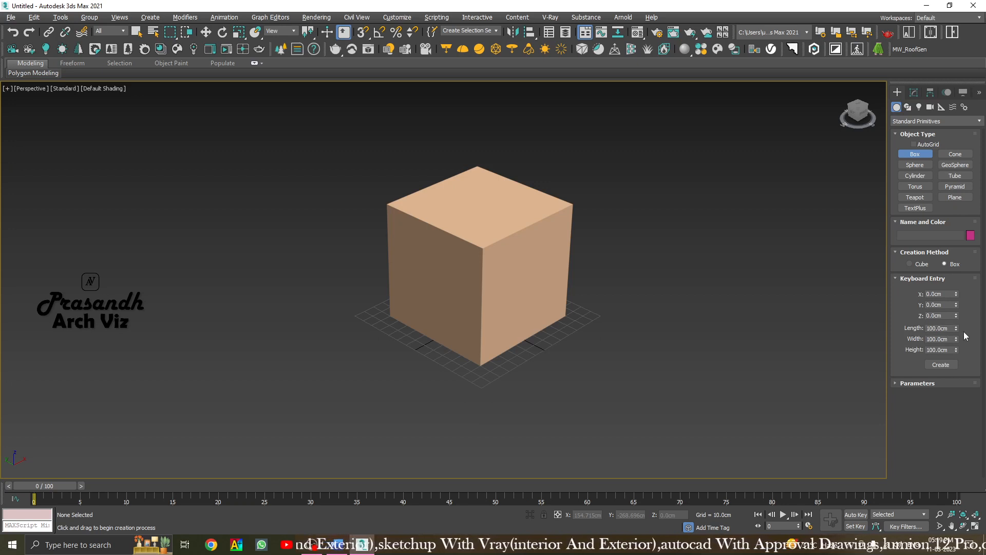
double_click(934, 293)
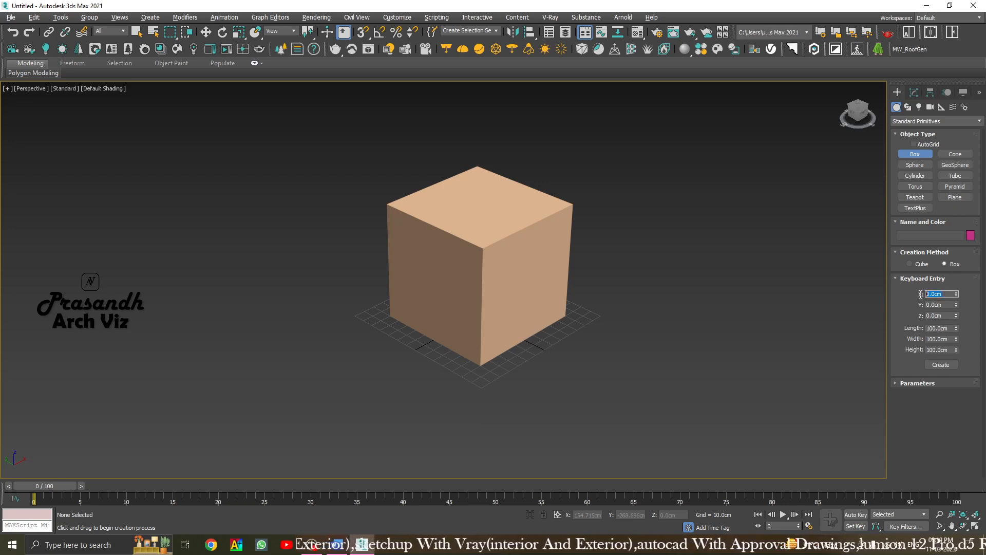
text(150)
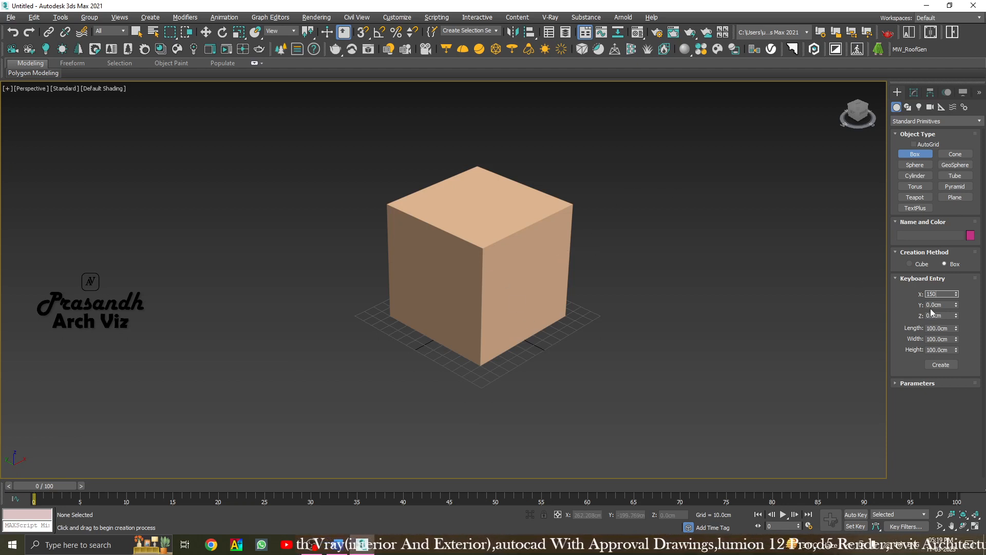
click(948, 304)
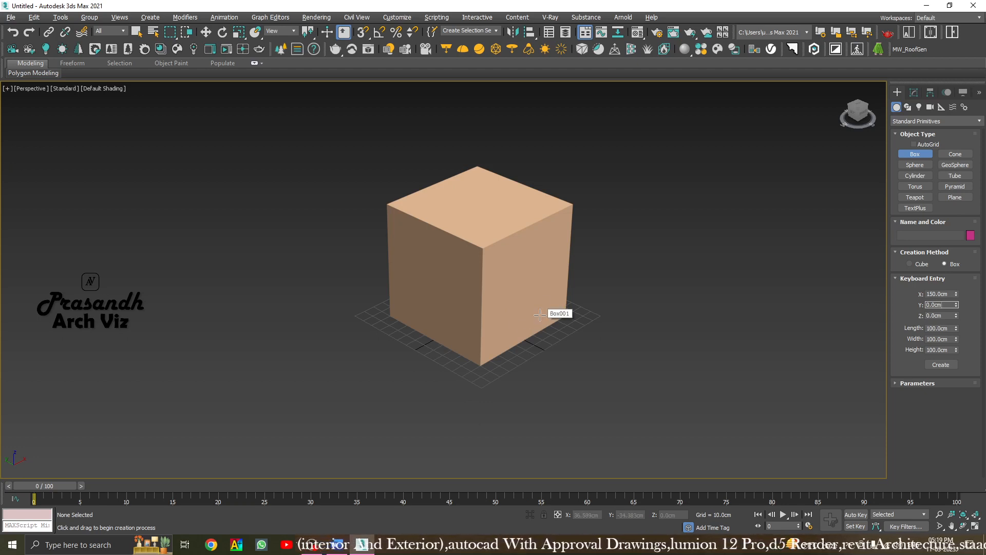
click(950, 367)
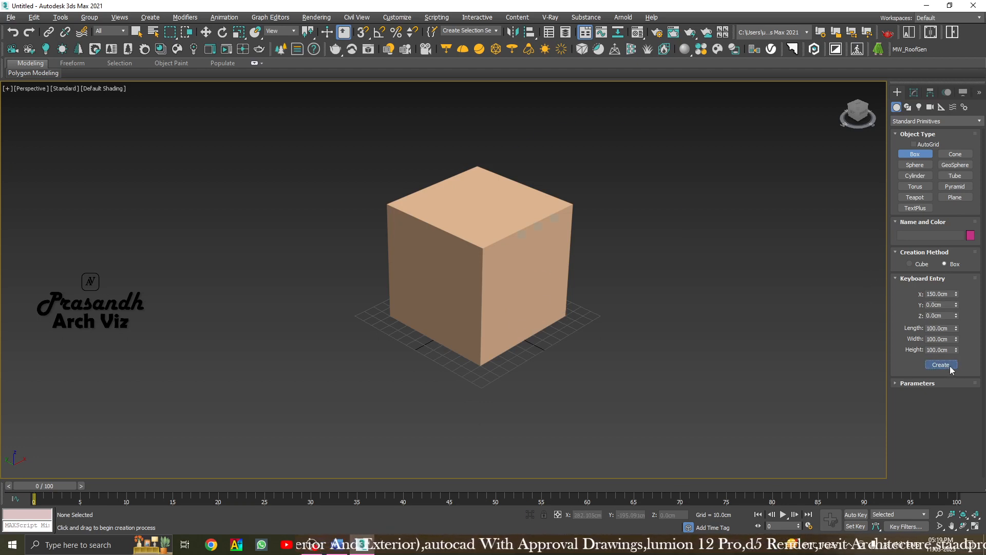
Examine the new box's placement beside the original cube from several angles
key(w)
alt+middle_drag(684, 285, 695, 266)
click(780, 238)
middle_drag(638, 241, 626, 305)
click(626, 305)
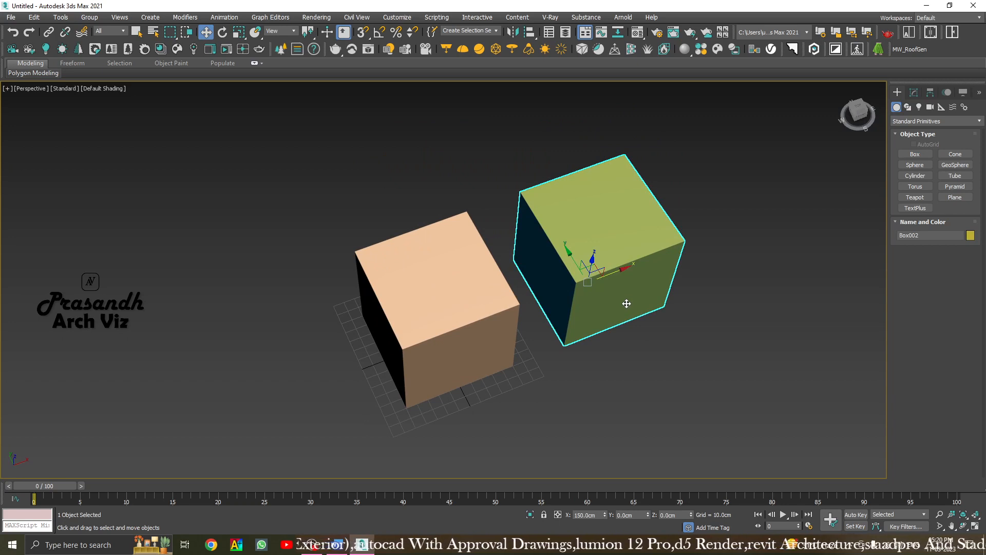
alt+middle_drag(627, 303, 588, 305)
click(587, 300)
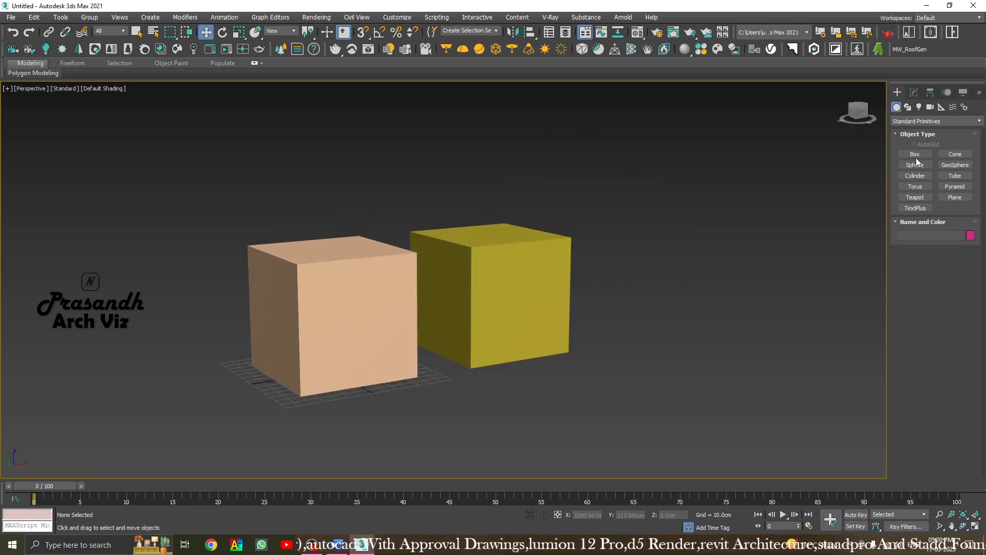
Create a third 100 cm box by keyboard entry with its X position set to 250 cm
click(914, 155)
click(926, 277)
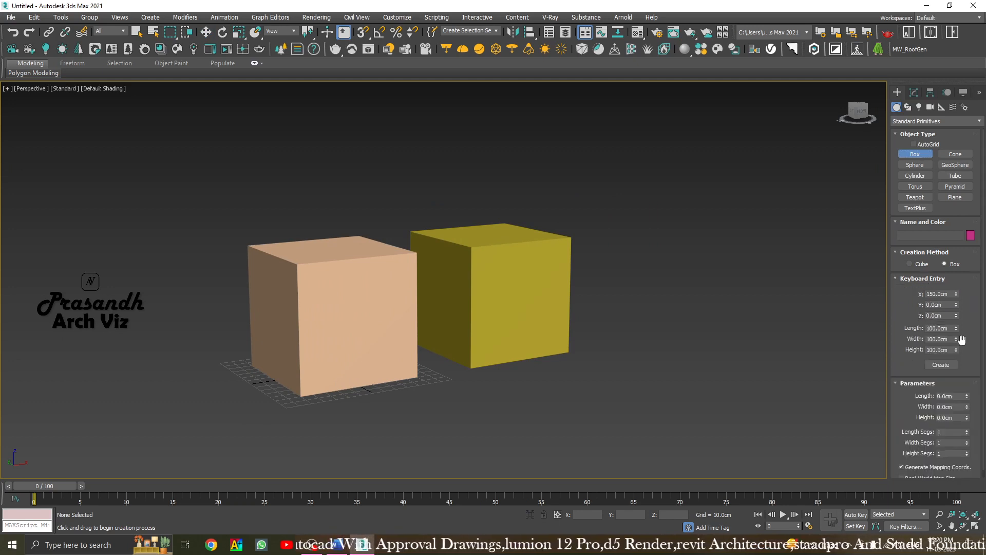
click(930, 294)
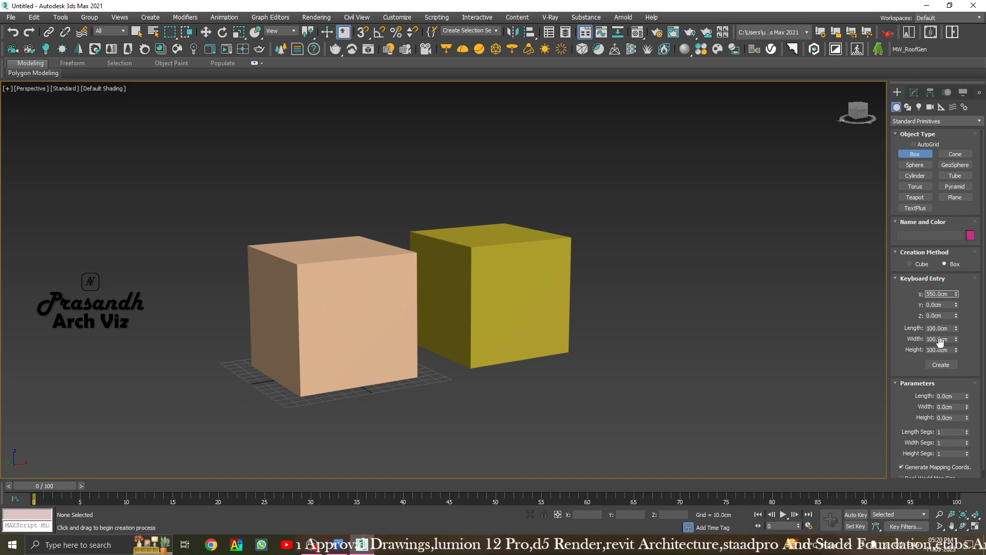
text(50)
key(Return)
click(941, 364)
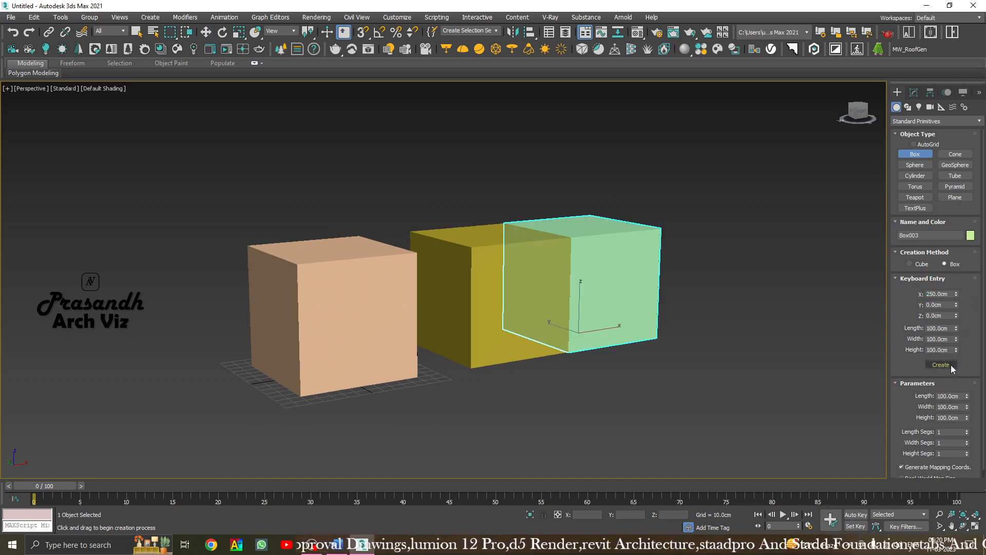
Move the green box along the X axis to leave a gap between it and the olive box
key(w)
alt+middle_drag(733, 235, 744, 203)
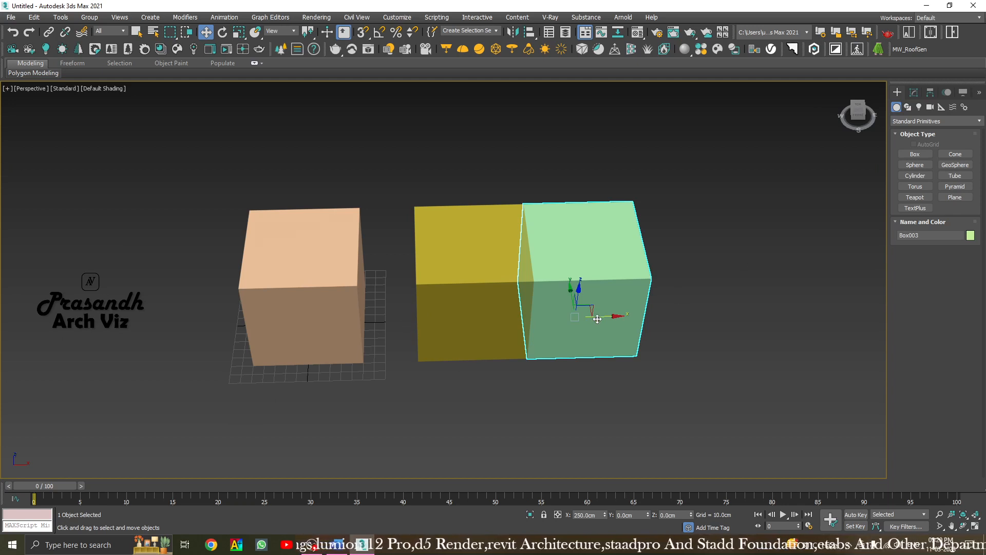
drag(598, 315, 631, 312)
click(796, 269)
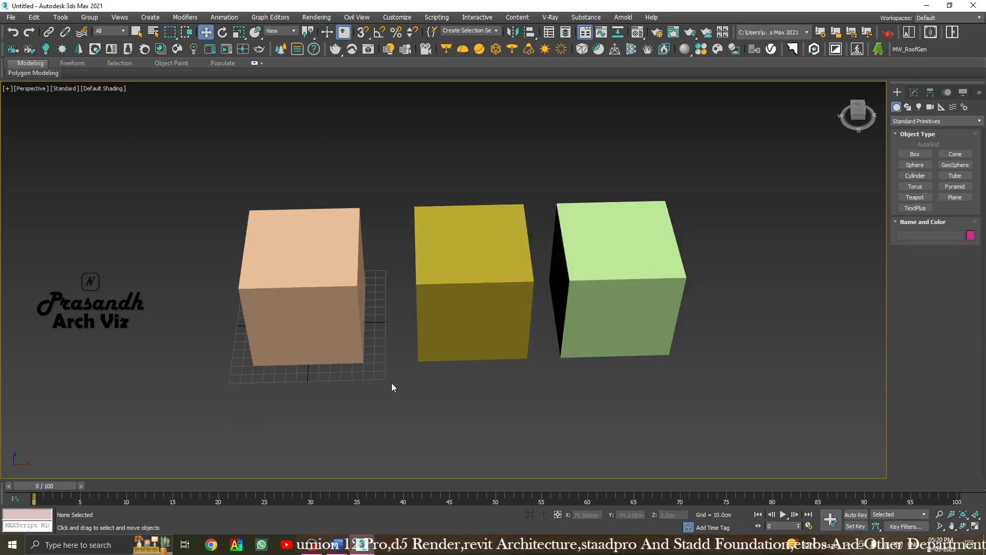
Delete the olive and green boxes, keeping only the original 100 cm cube
alt+middle_drag(392, 383, 531, 329)
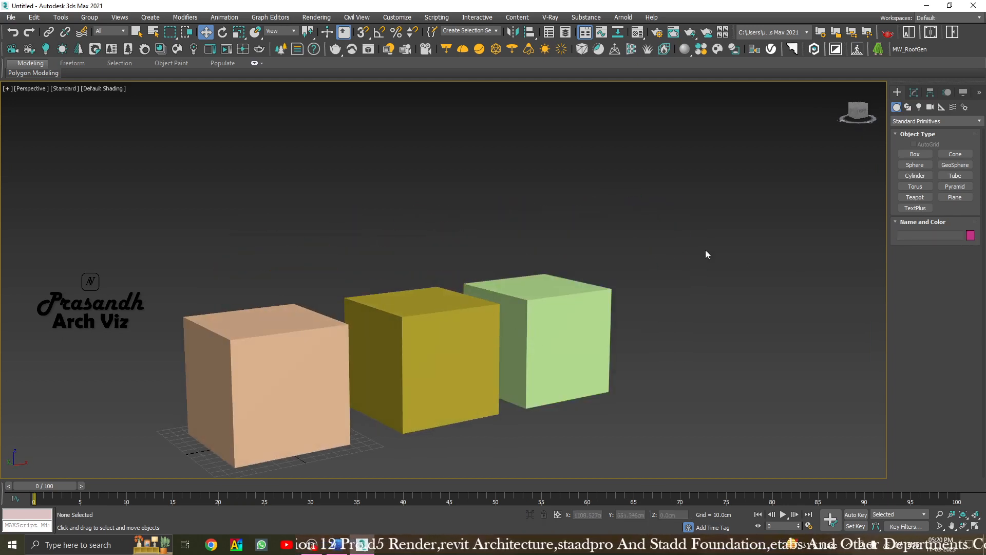
drag(215, 472, 214, 468)
key(Delete)
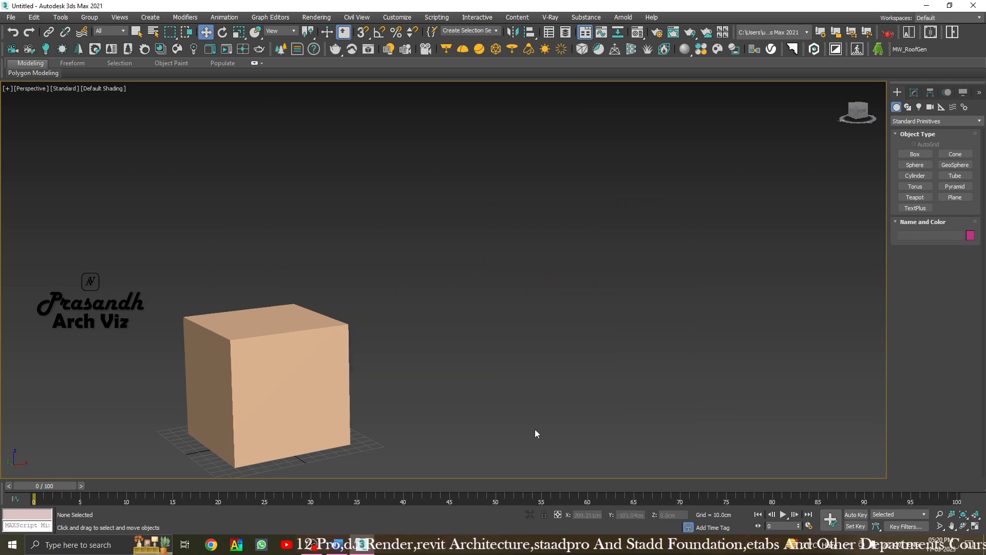
Select the original cube and open its parameters for modification
click(240, 402)
key(z)
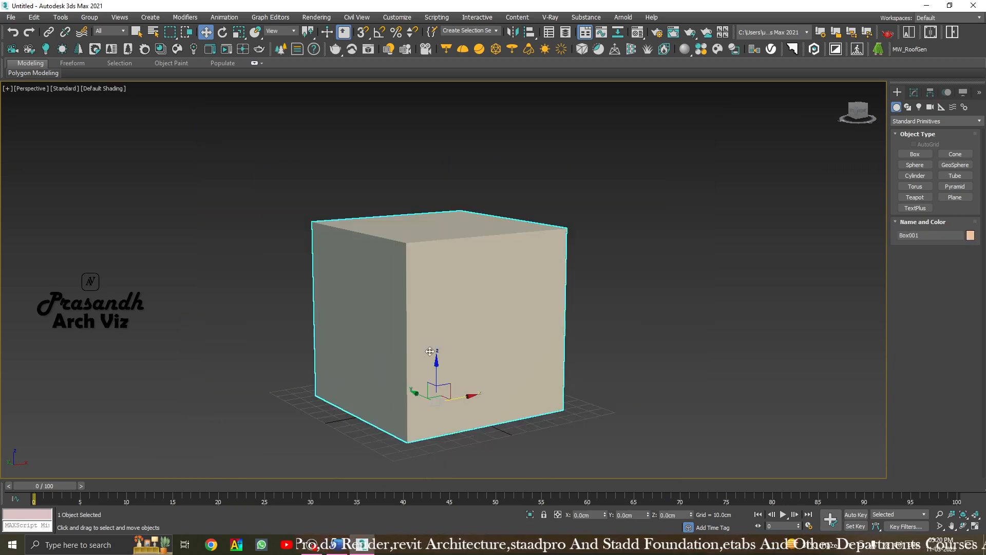
alt+middle_drag(457, 347, 457, 361)
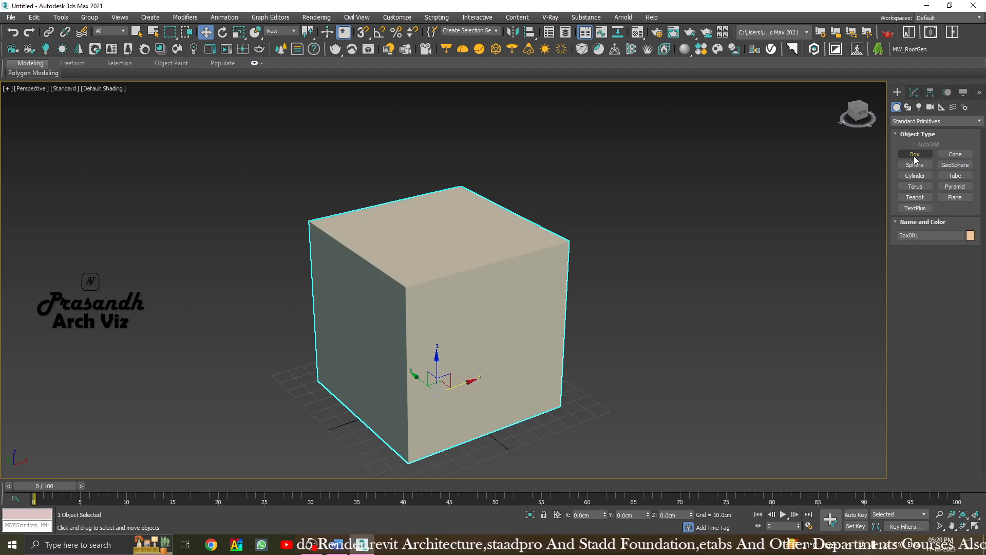
click(914, 92)
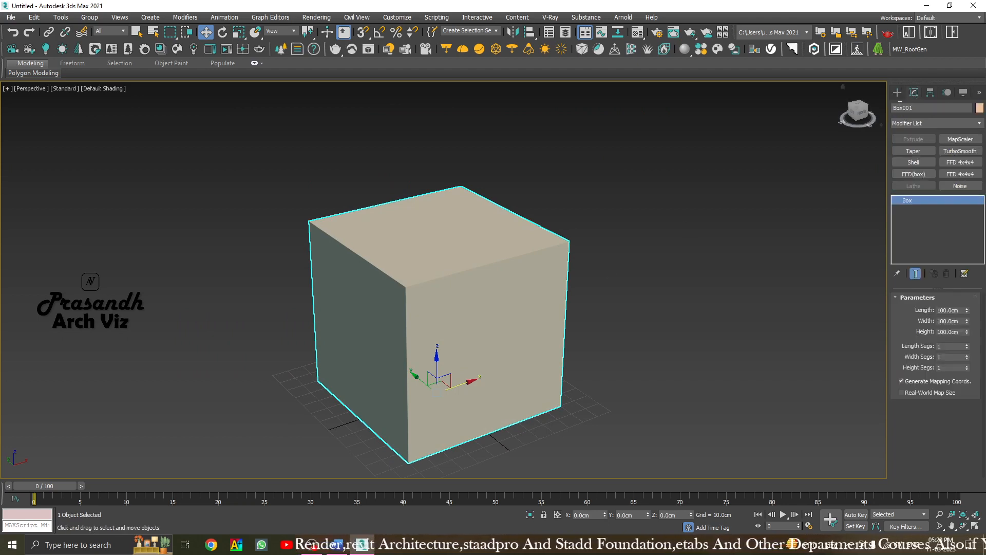
click(956, 346)
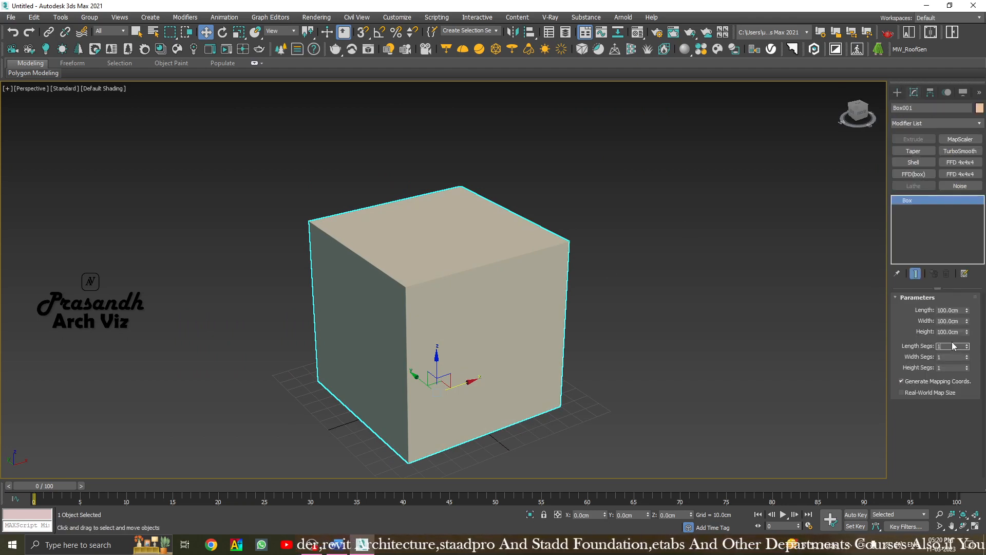
Show the cube in the four-viewport layout and fit it to all views
click(702, 338)
key(alt+w)
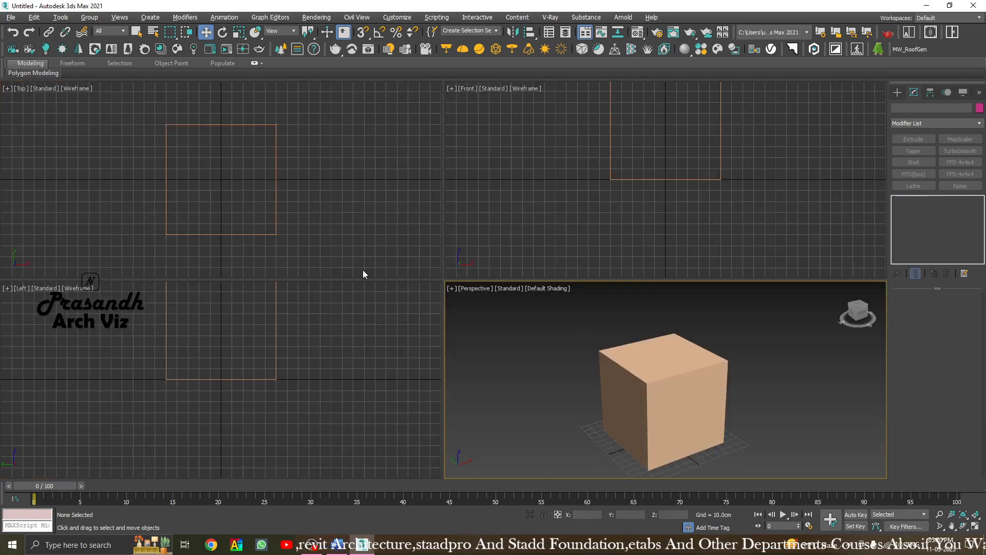
click(321, 245)
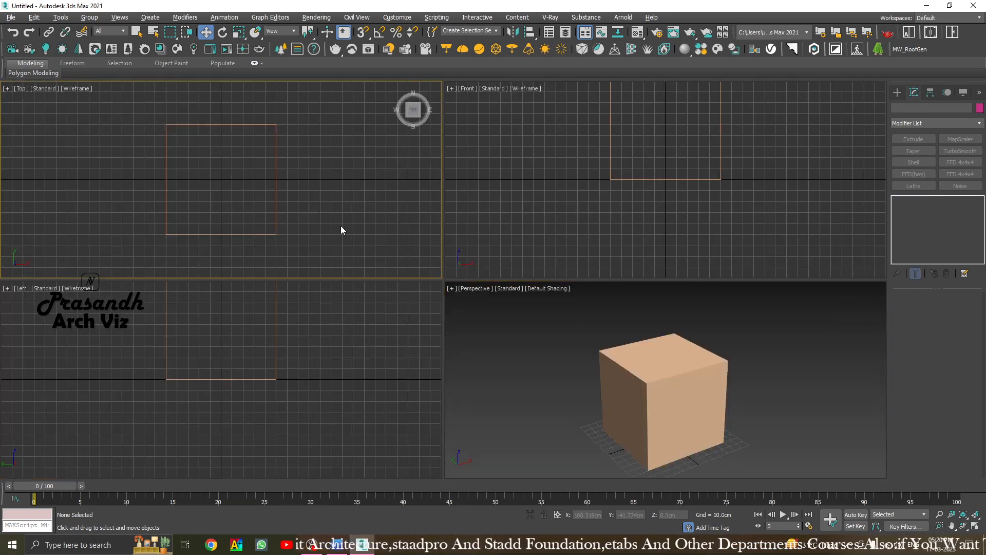
key(ctrl+shift+z)
Hide the grid in the Top, Front and Left viewports
key(g)
click(640, 205)
key(g)
click(436, 311)
key(g)
click(491, 393)
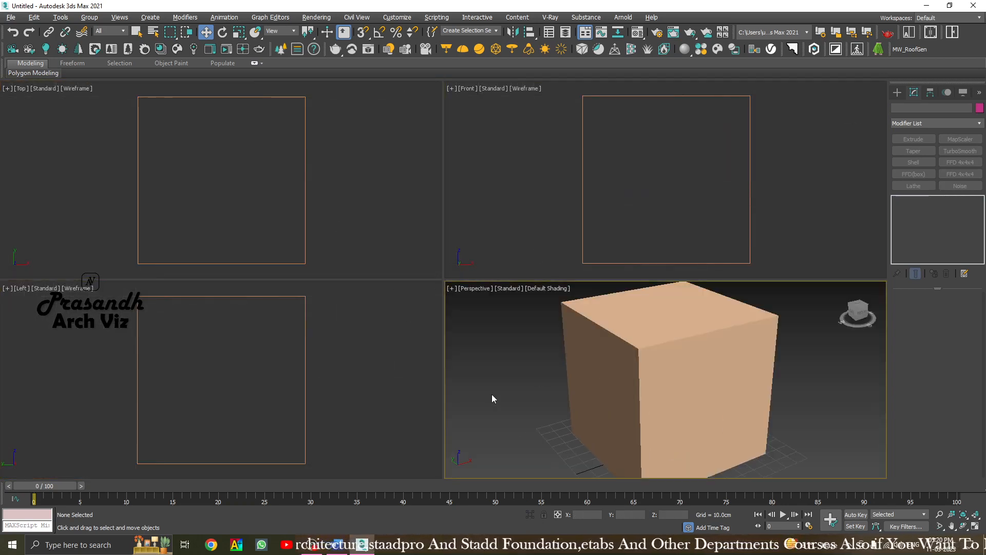
scroll(678, 391, down, 3)
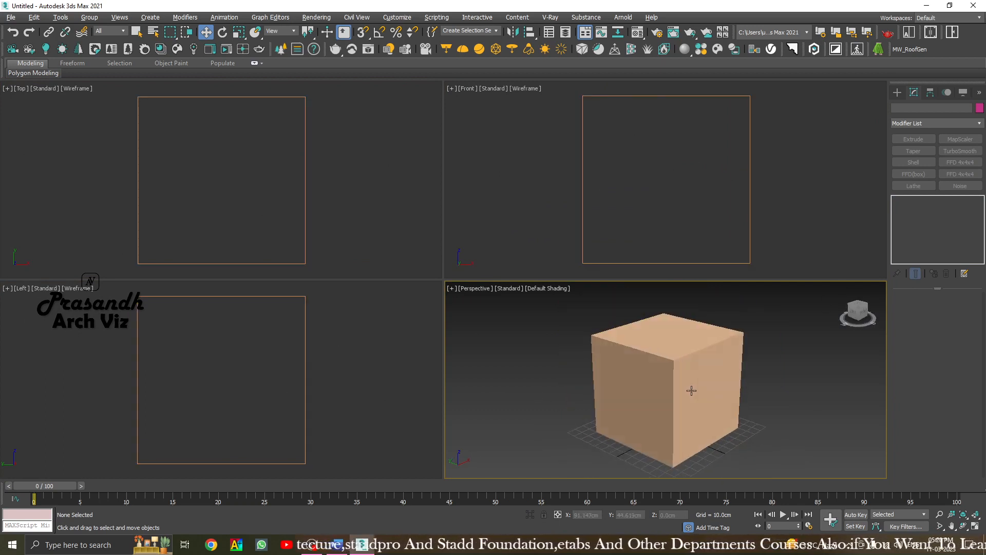
Set the cube's length, width and height segments to 10 each
click(702, 377)
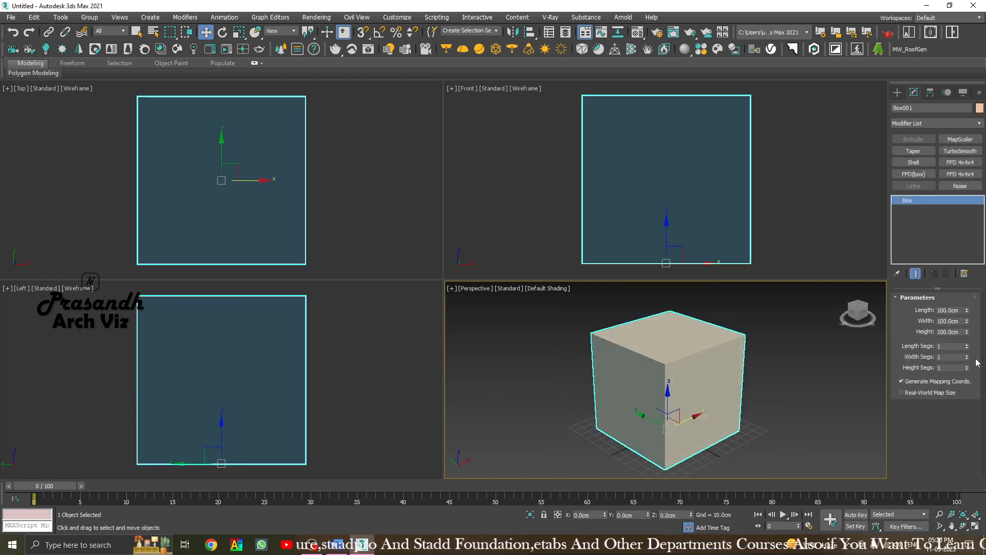
click(951, 346)
text(0)
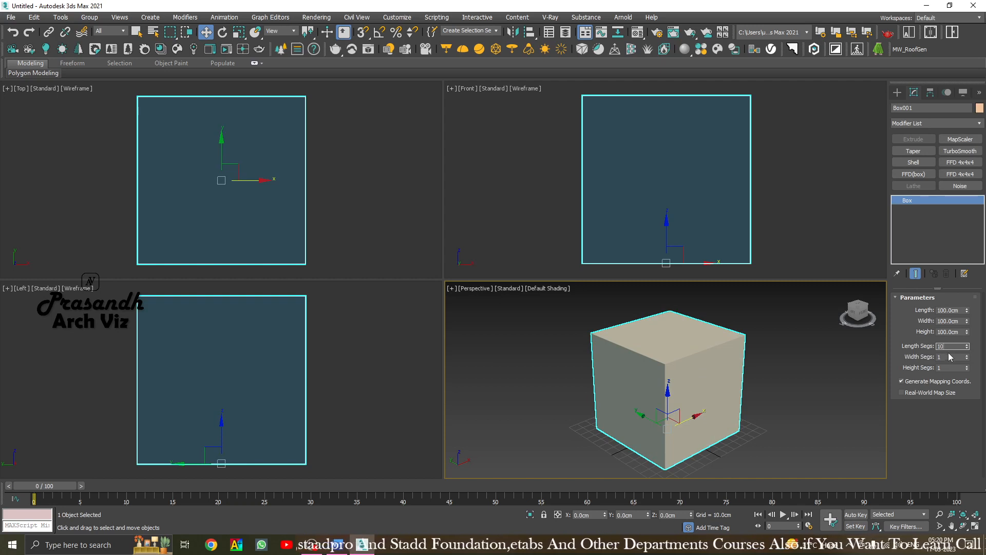
click(950, 357)
text(0)
click(950, 367)
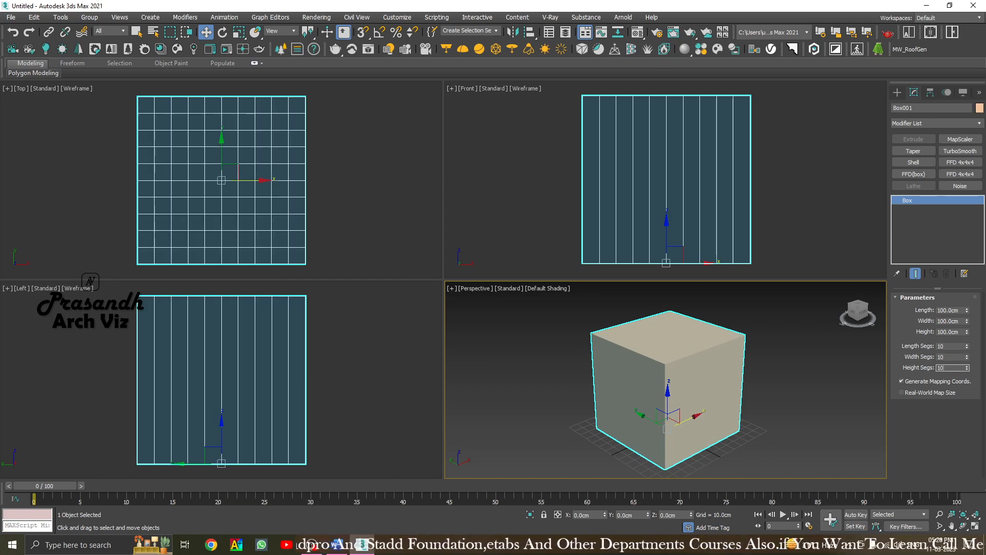
text(0)
key(Return)
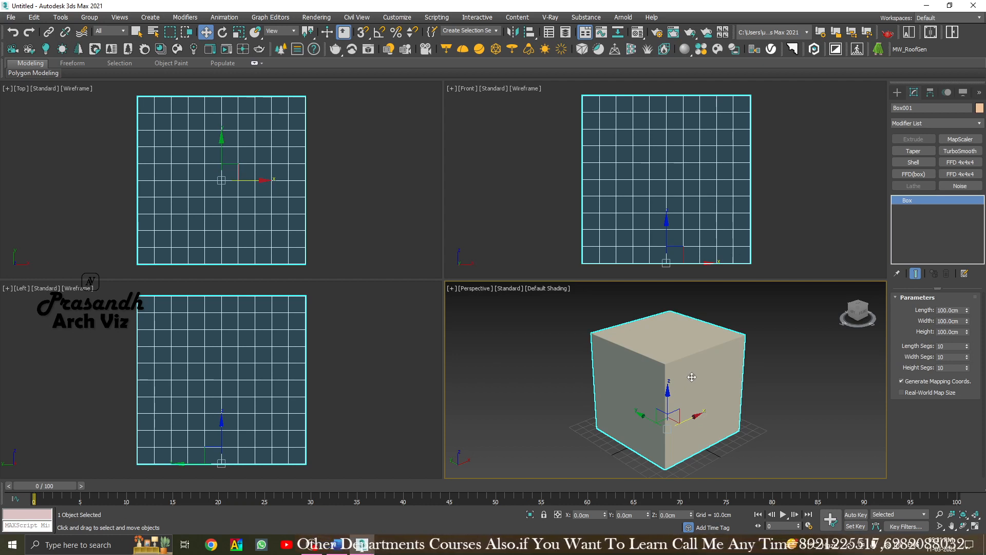
Toggle the edged faces display on and back off in the Perspective viewport to inspect the cube's segments
click(778, 374)
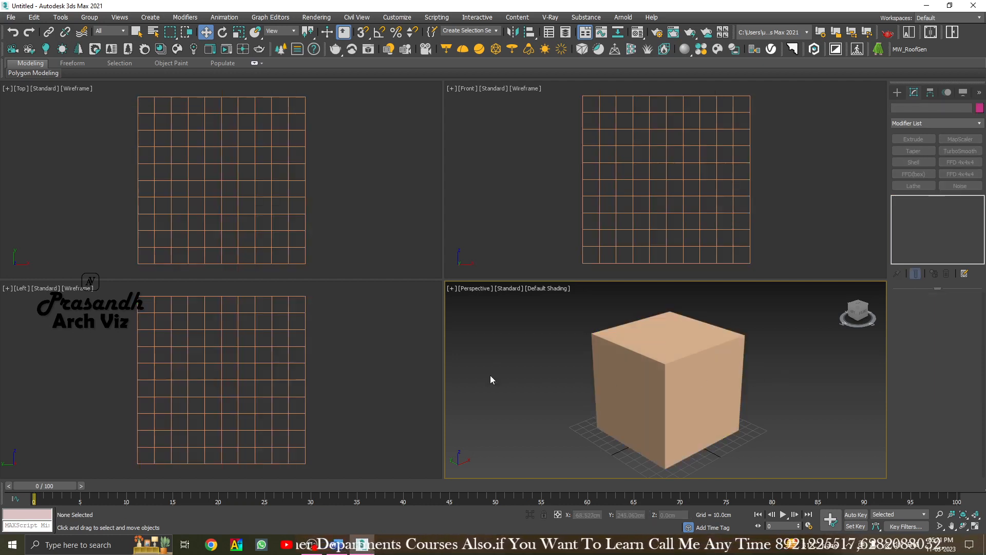
click(302, 212)
click(306, 214)
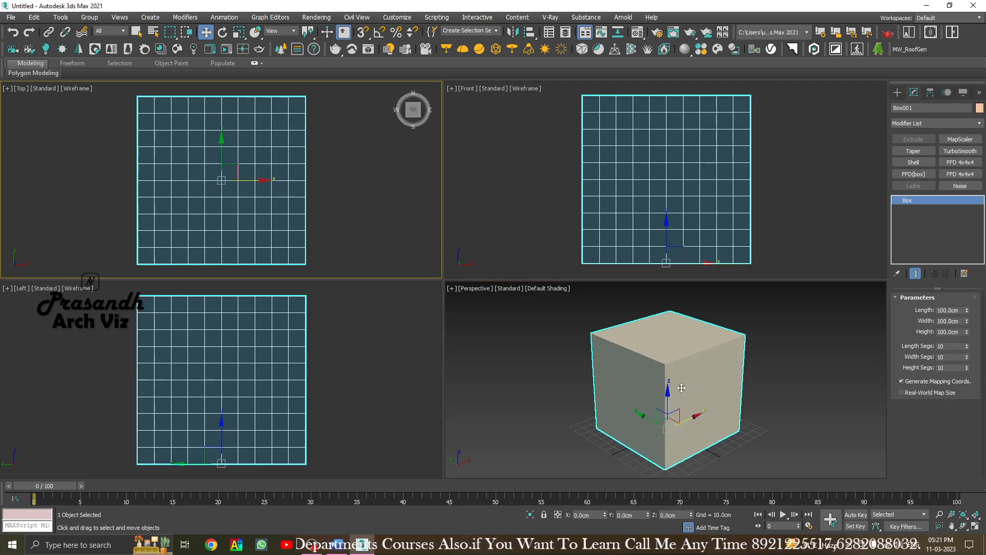
click(786, 365)
click(673, 373)
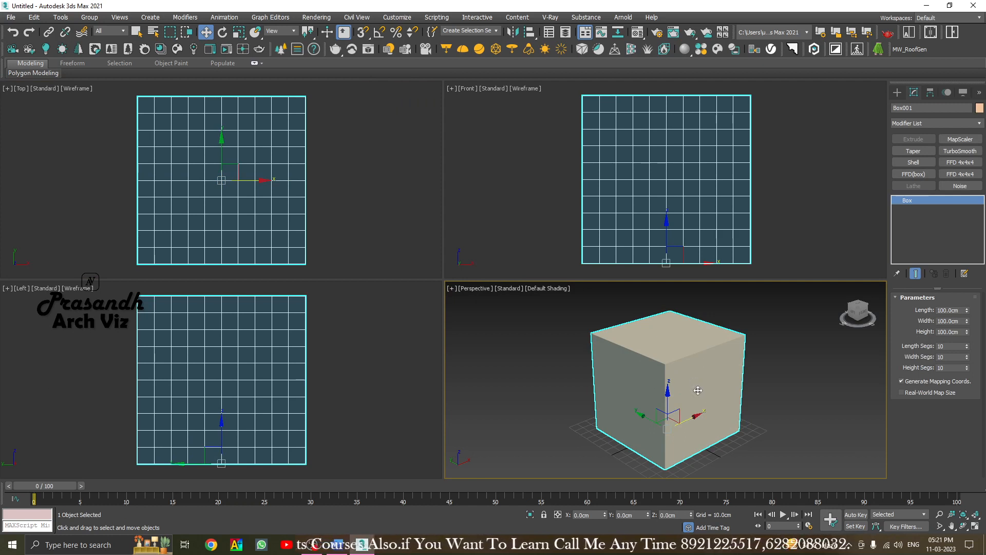
key(F4)
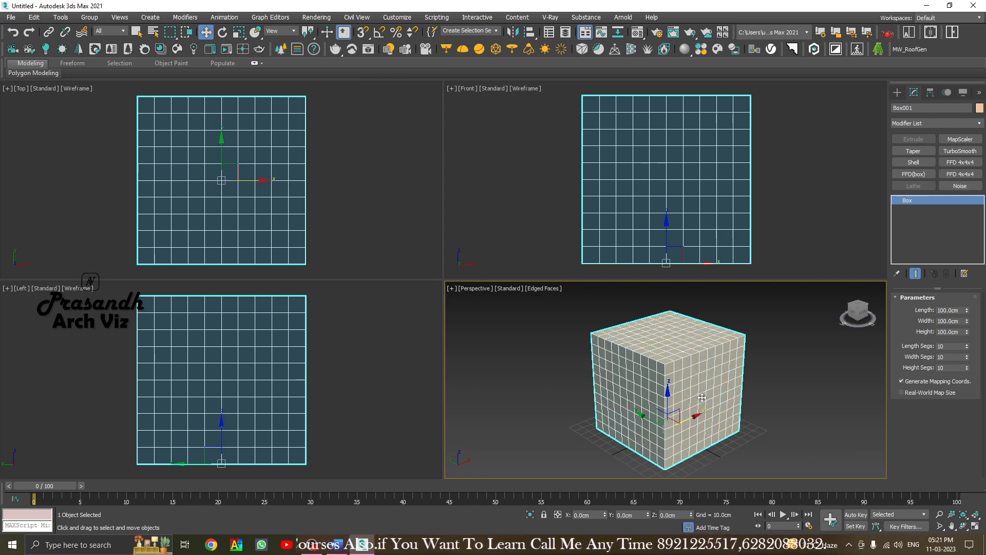
key(F4)
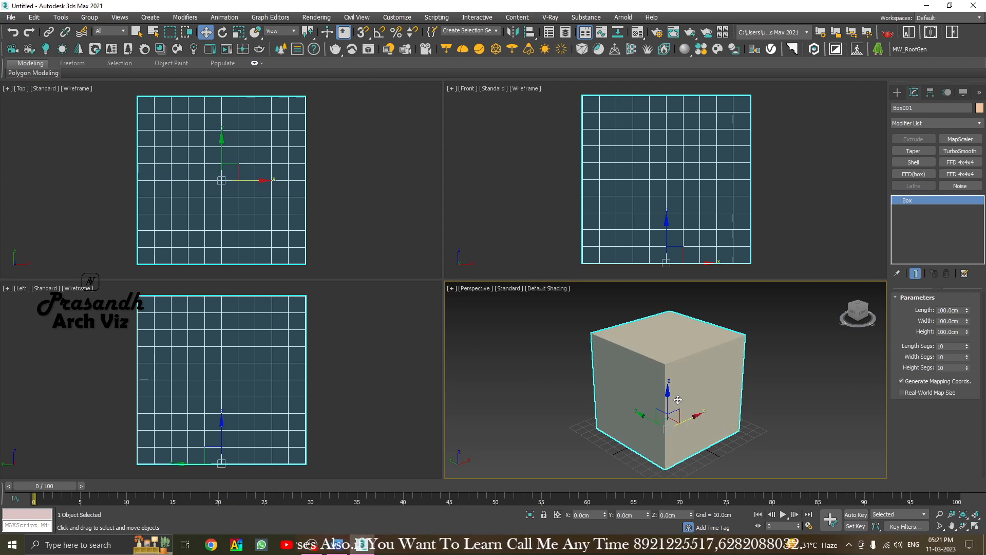
Turn on the edged faces display in the Perspective viewport and inspect the cube's segments with the cube selected and deselected
click(554, 288)
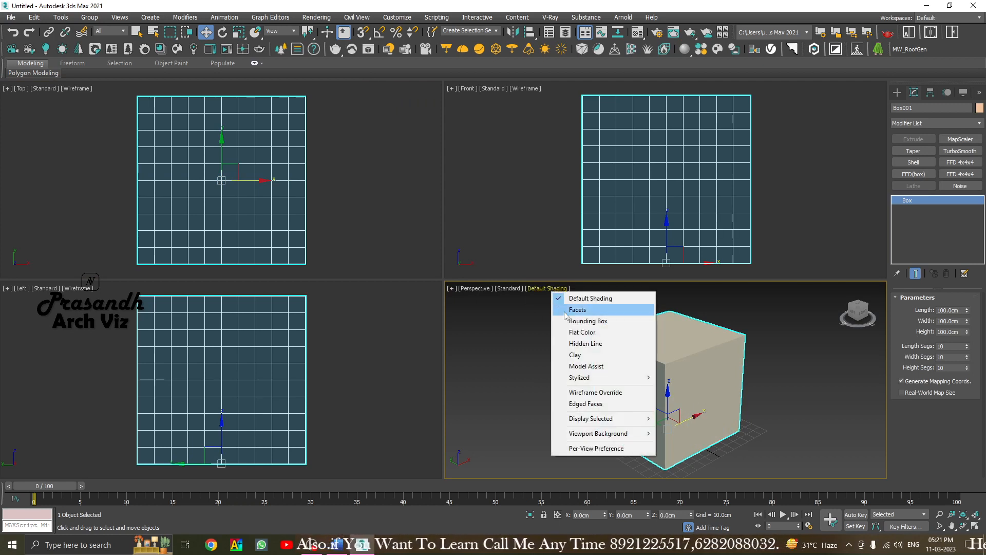
click(587, 405)
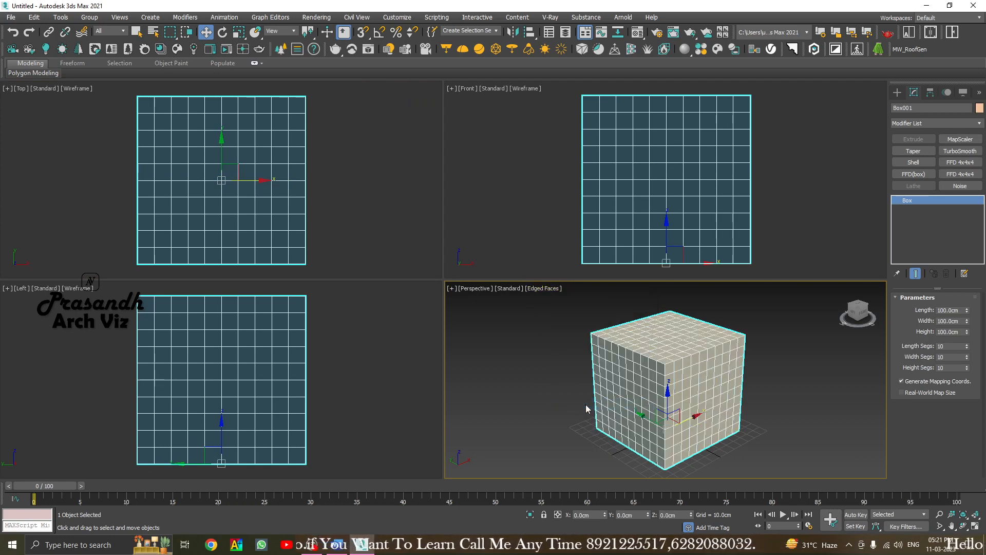
click(586, 402)
click(601, 402)
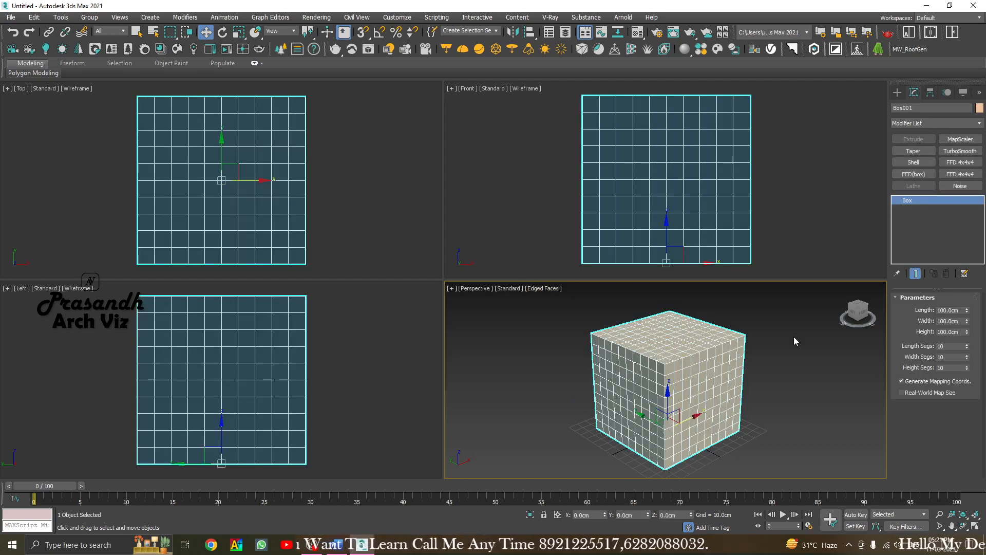
click(758, 369)
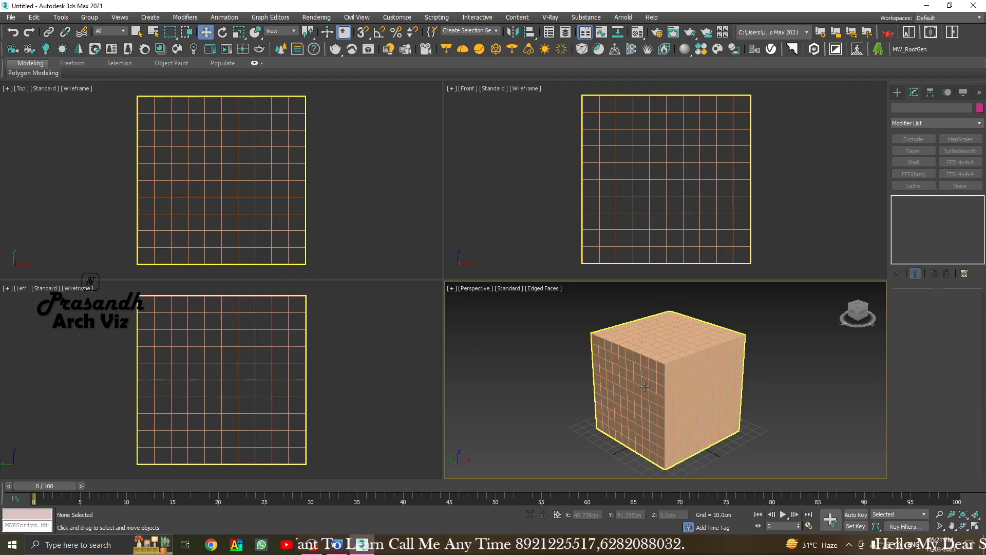
click(643, 387)
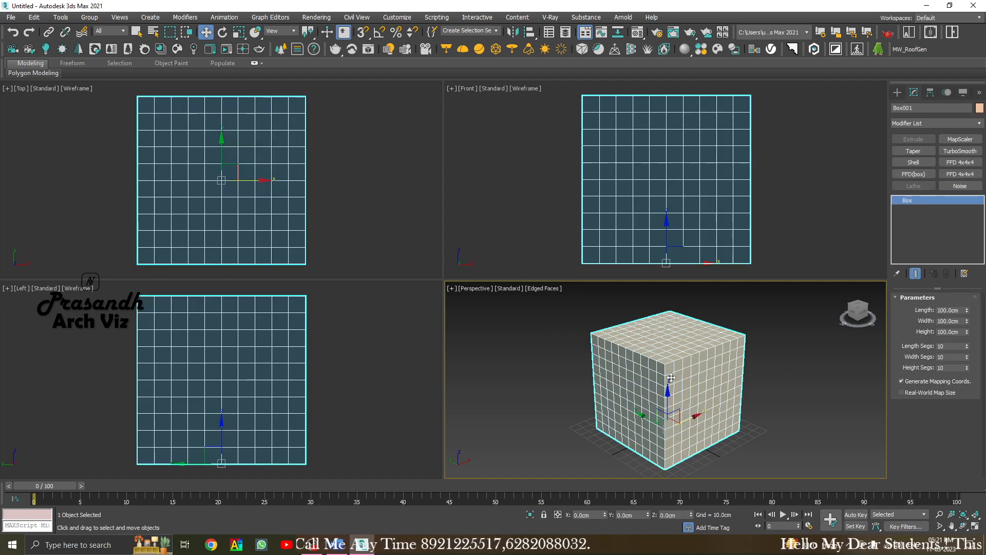
alt+middle_drag(671, 377, 645, 368)
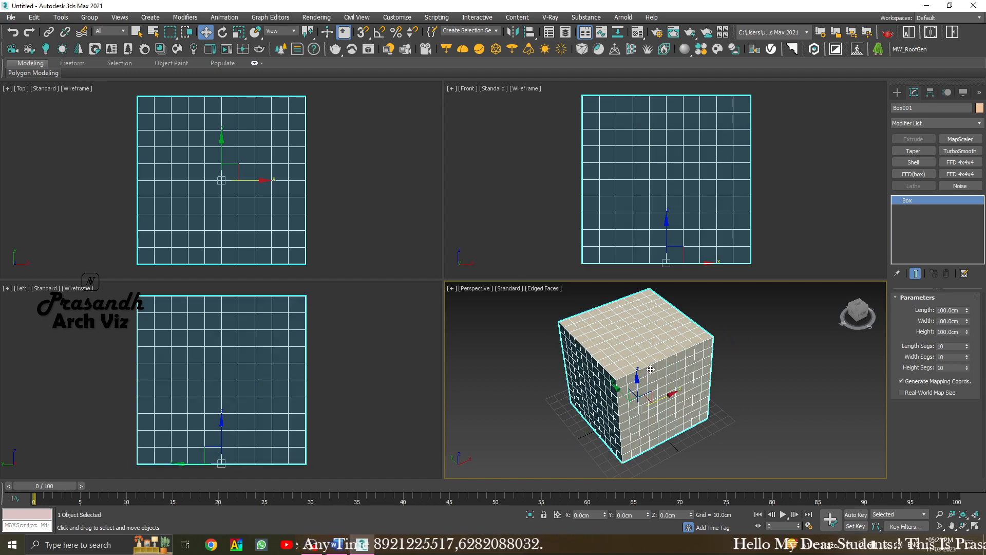
Delete the cube and maximize the Perspective viewport
key(Delete)
key(alt+w)
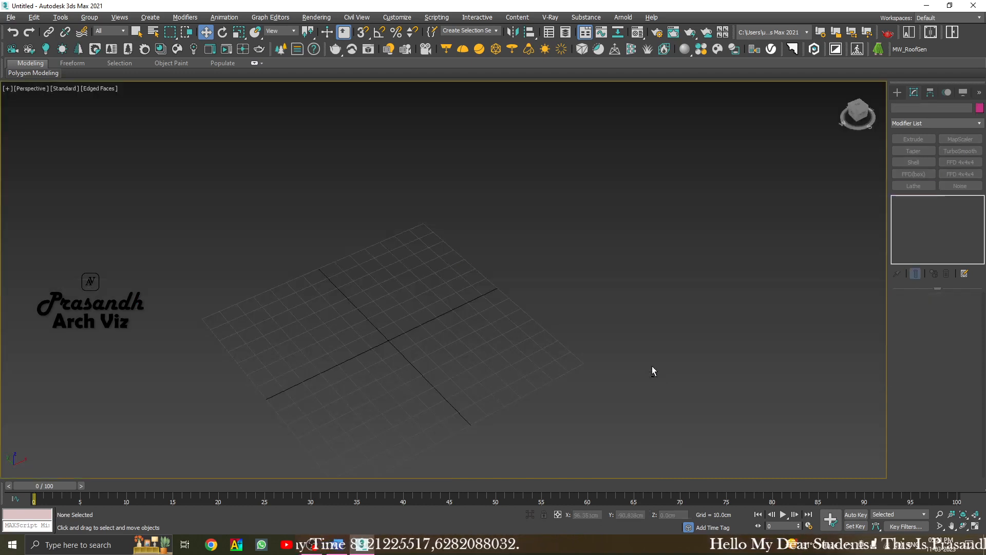
scroll(647, 367, up, 2)
Start a new Box primitive and examine its keyboard entry fields for position and size
click(897, 93)
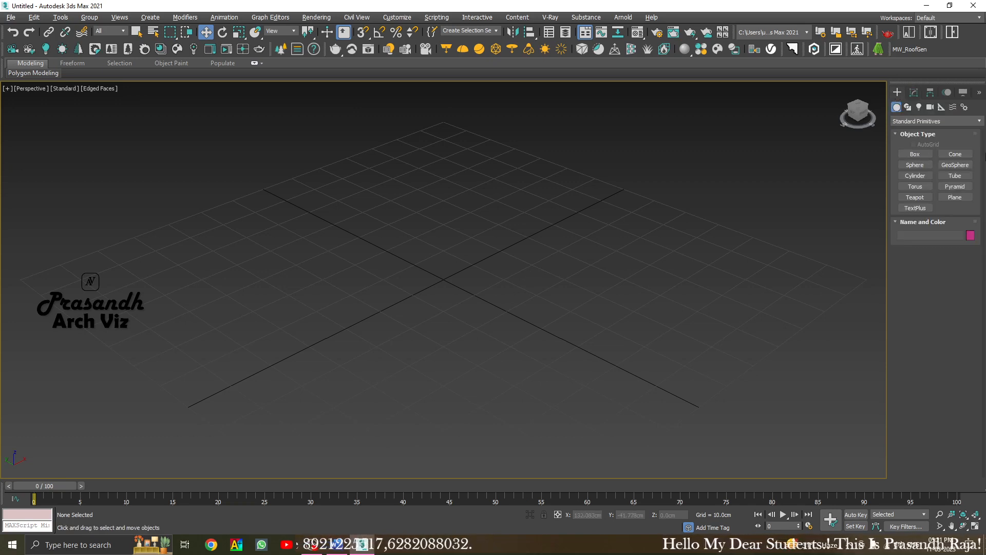
click(915, 154)
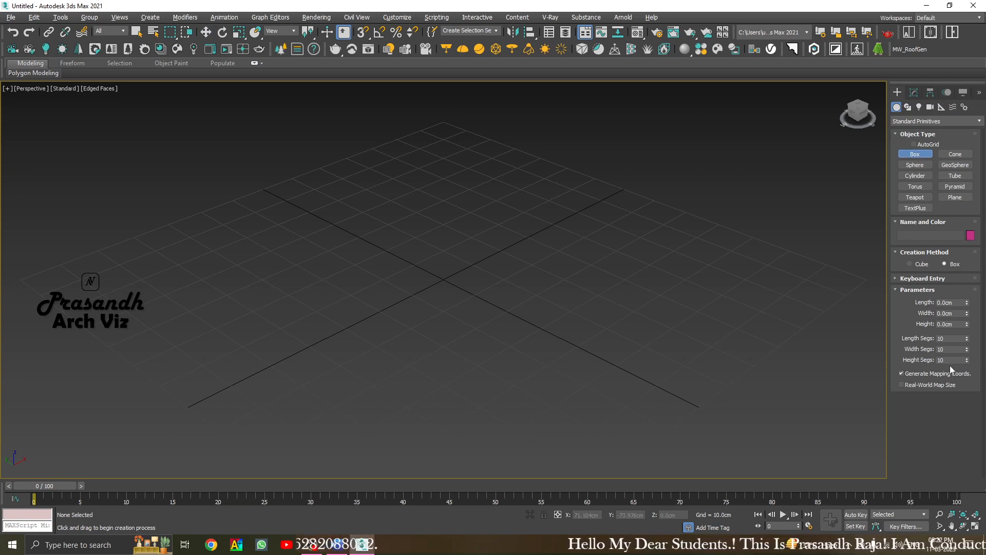
click(920, 290)
click(923, 278)
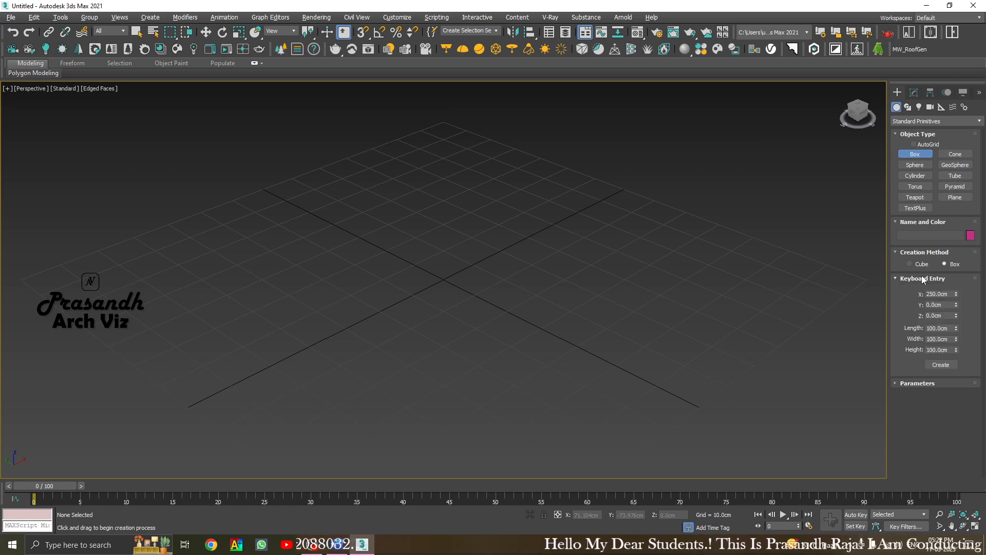
double_click(922, 293)
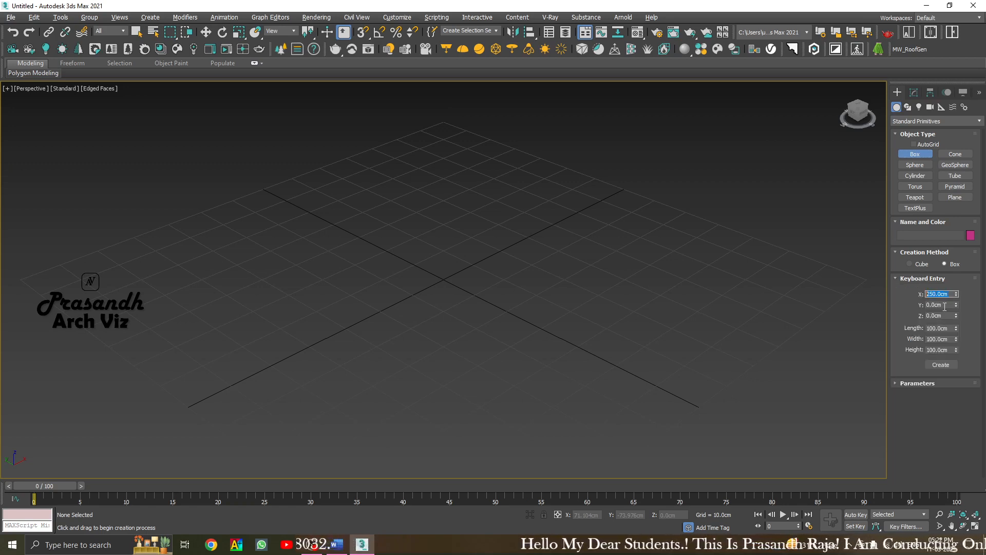
key(Tab)
key(Tab)
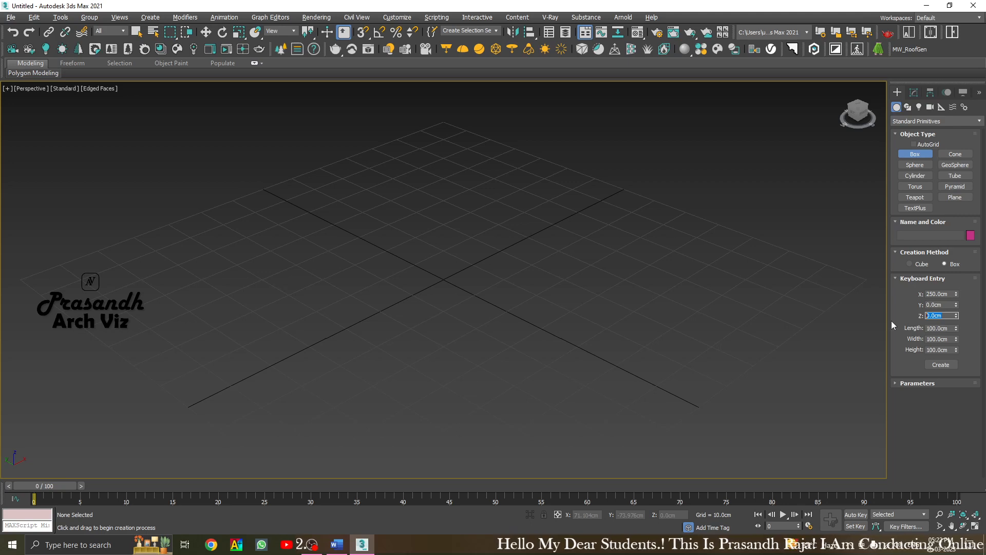
click(948, 306)
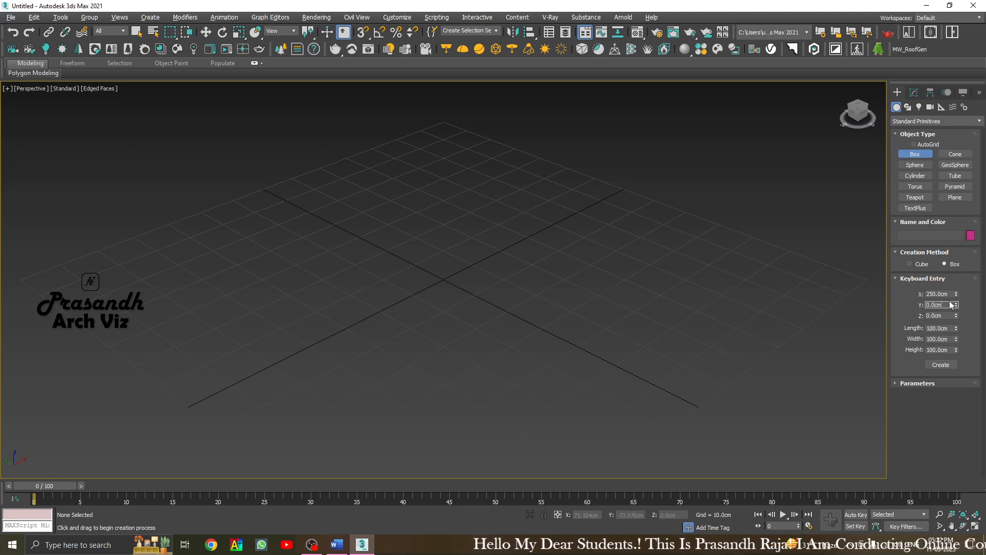
click(927, 278)
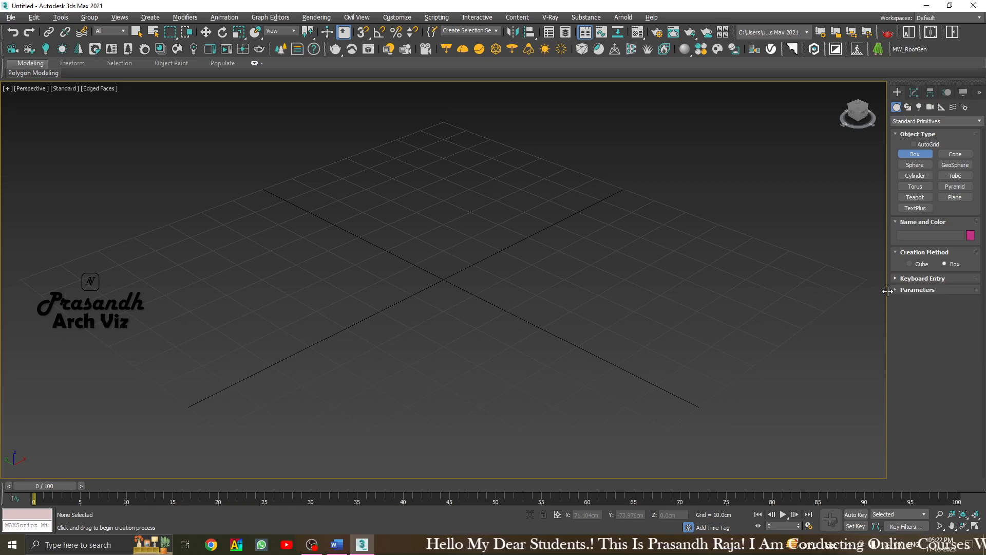
Draw a box freehand around the grid's centre using the Box creation method, and delete it
scroll(605, 302, down, 2)
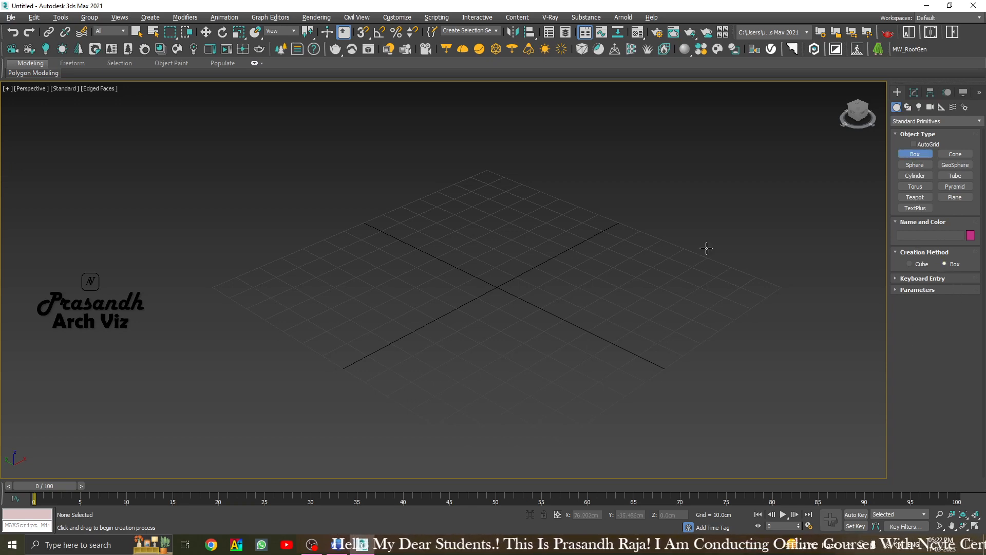
click(495, 248)
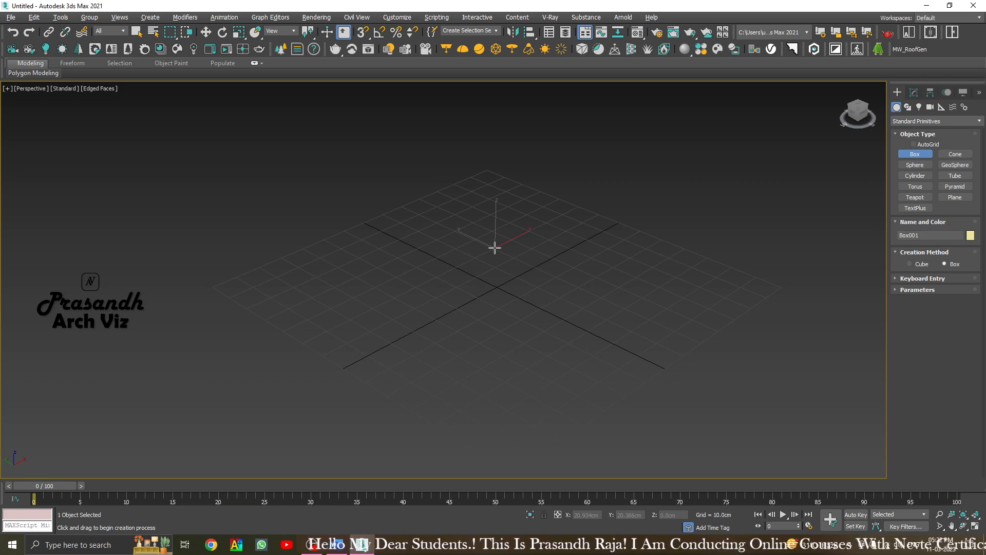
drag(494, 248, 499, 362)
click(465, 204)
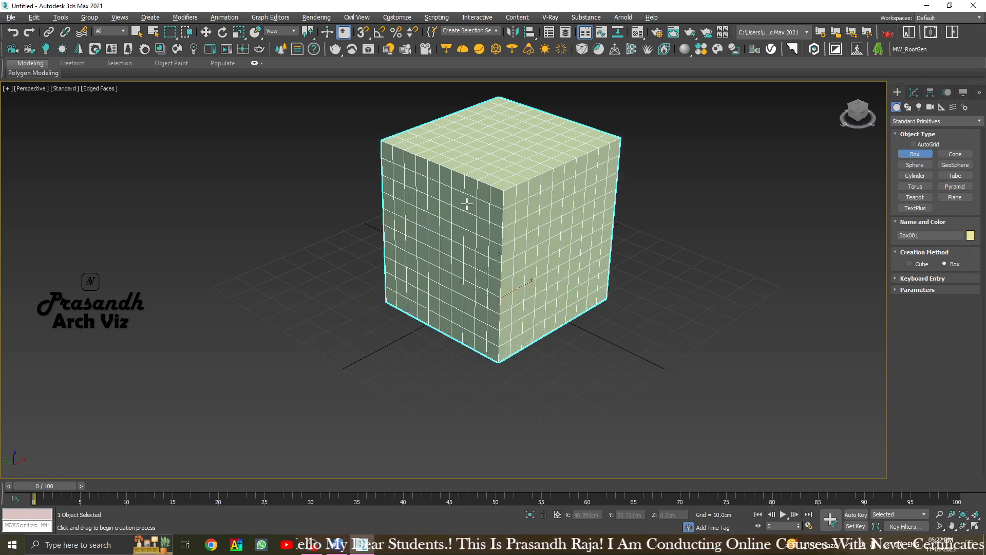
right_click(718, 197)
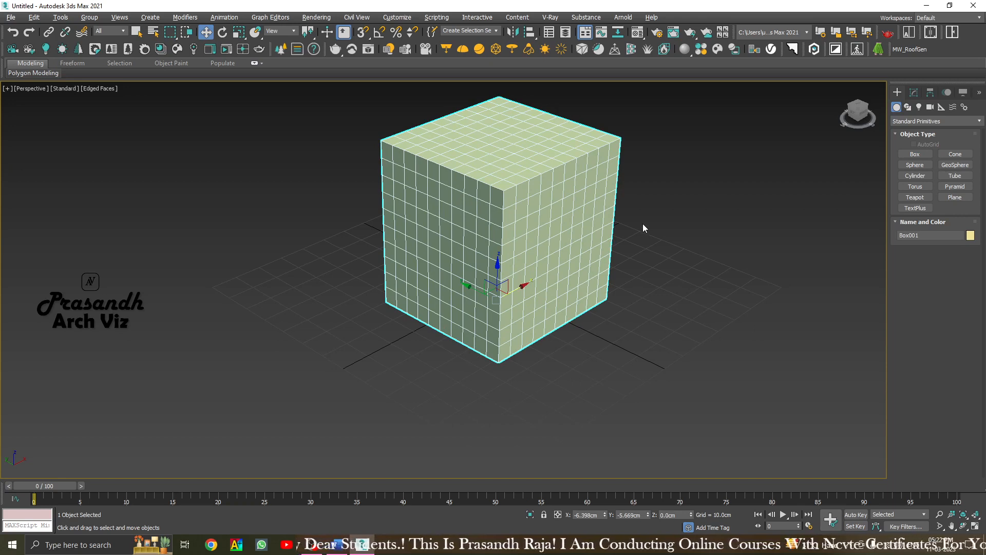
key(Delete)
Draw a cube of about 65 cm freehand from the grid's centre using the Cube creation method, and delete it
click(915, 154)
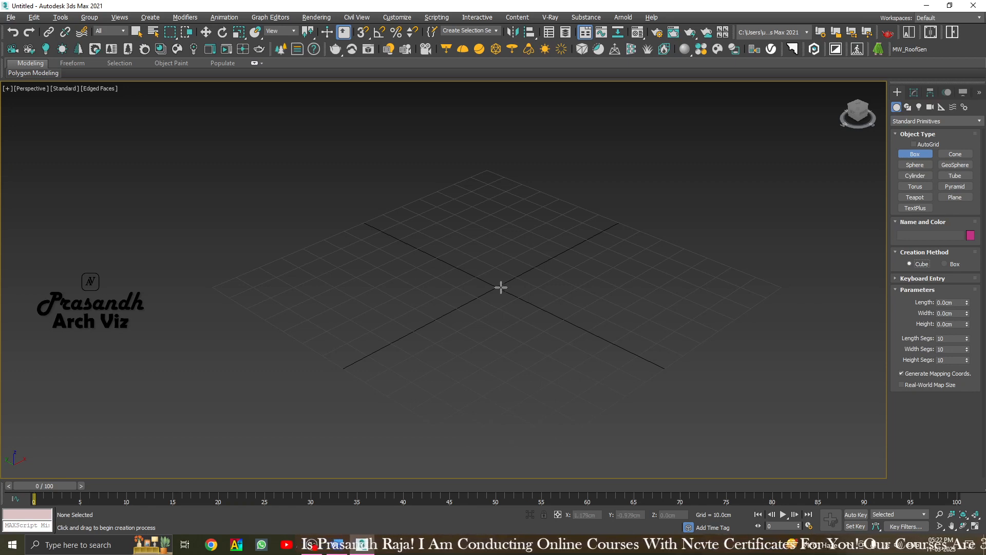
drag(495, 286, 556, 330)
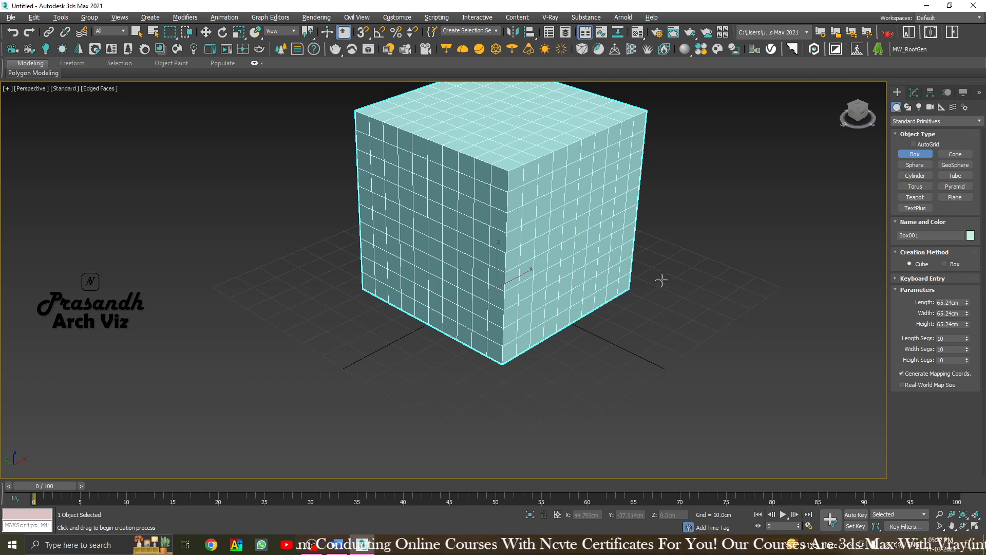
key(w)
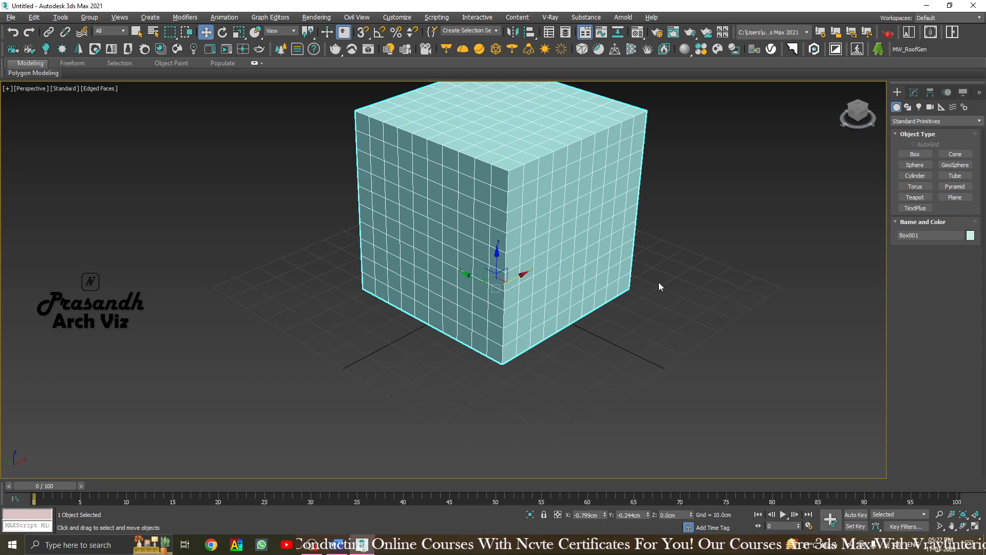
key(Delete)
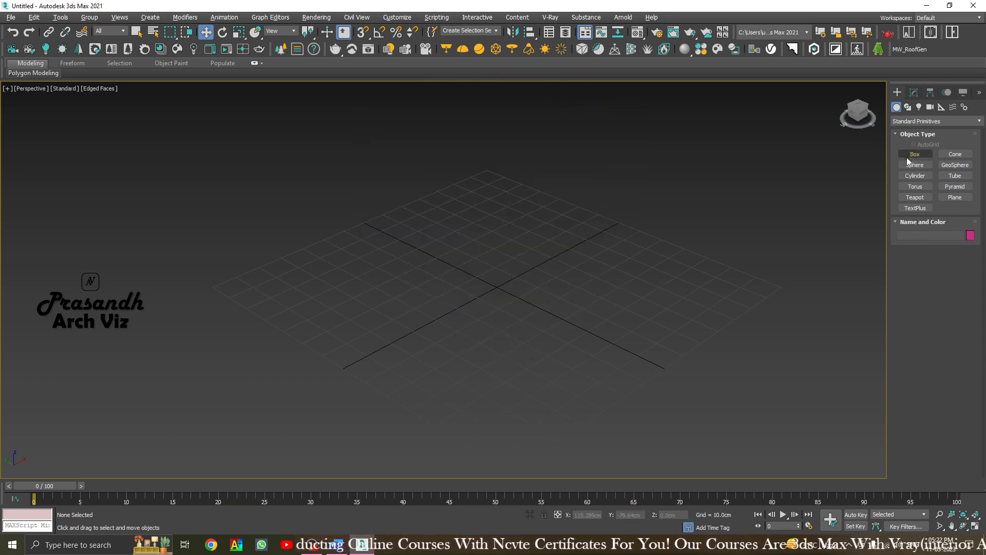
Restart the Box primitive with the Box creation method and examine its keyboard entry and parameter fields
click(908, 155)
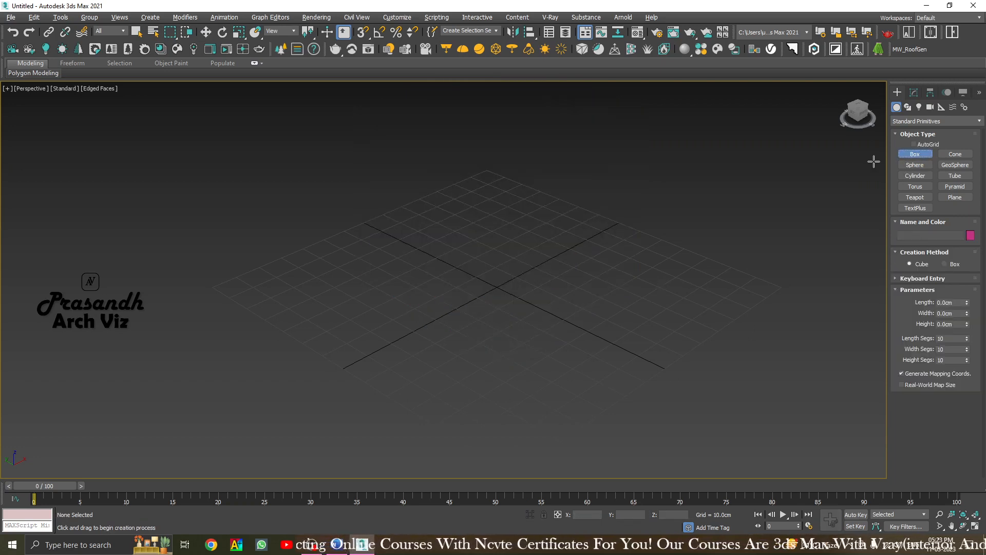
click(945, 265)
click(917, 291)
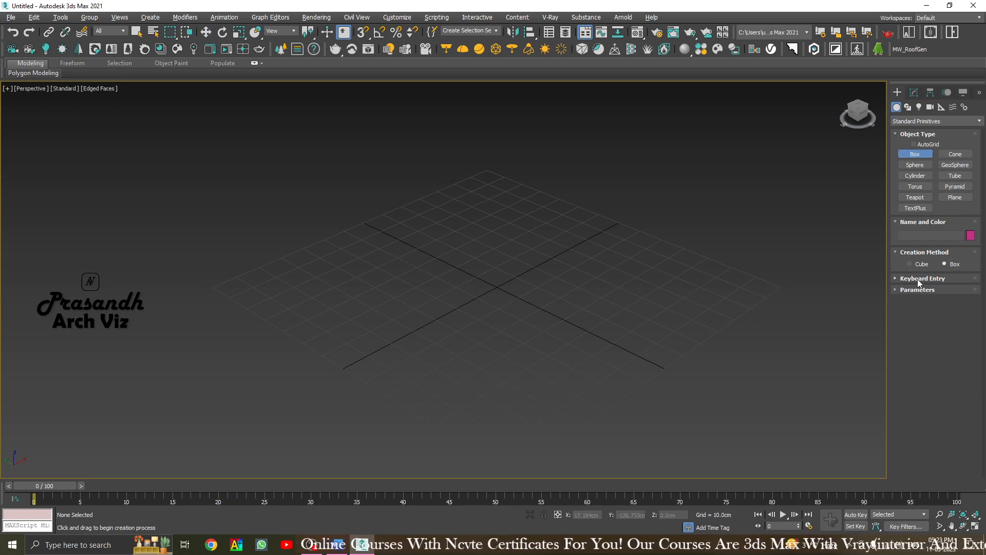
click(918, 279)
click(930, 279)
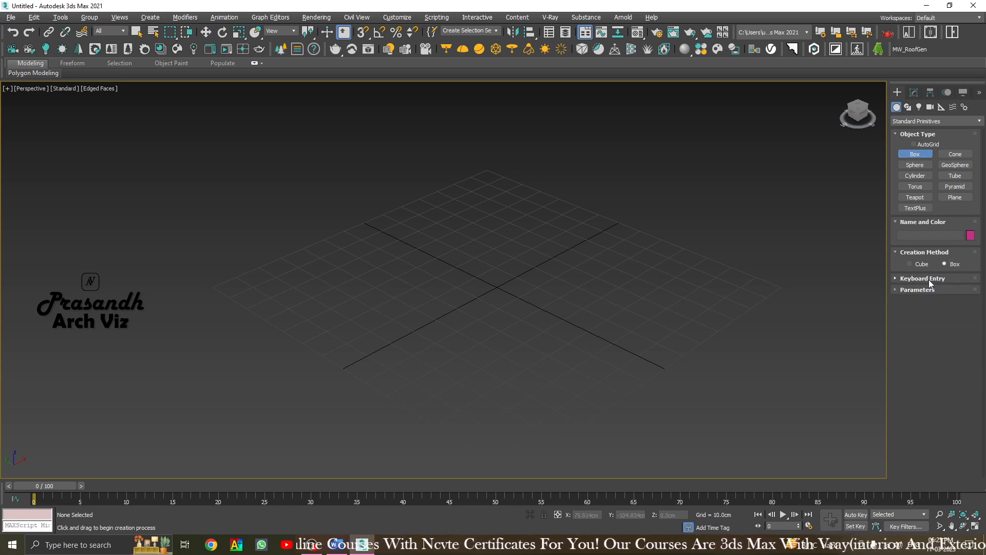
click(917, 290)
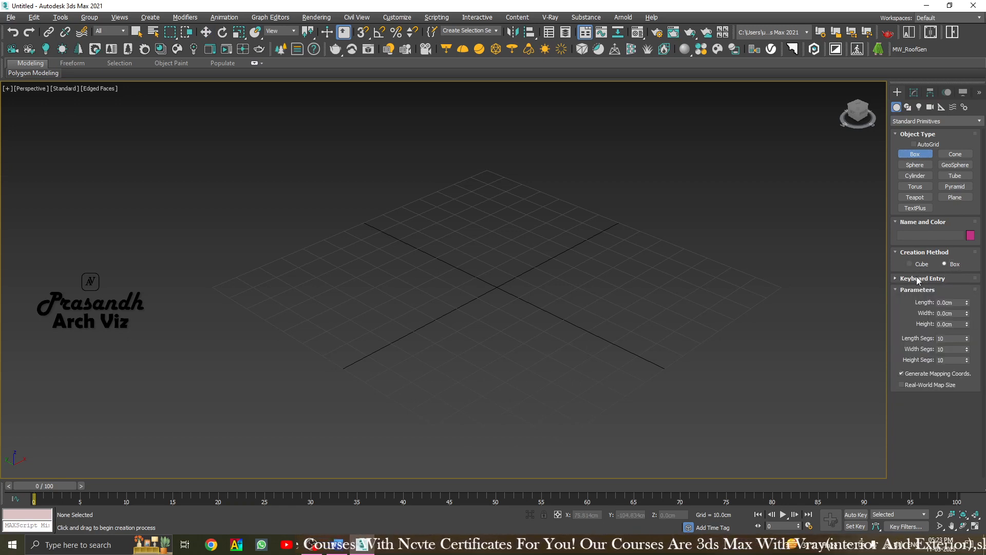
click(920, 279)
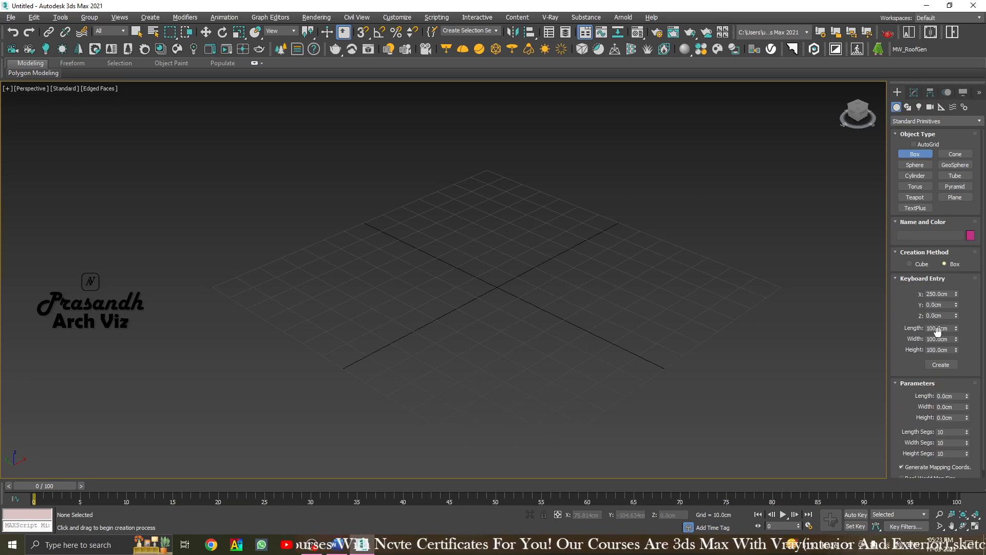
Create a 100 cm cube by keyboard entry using the Cube creation method, with its X position set to 0
click(912, 265)
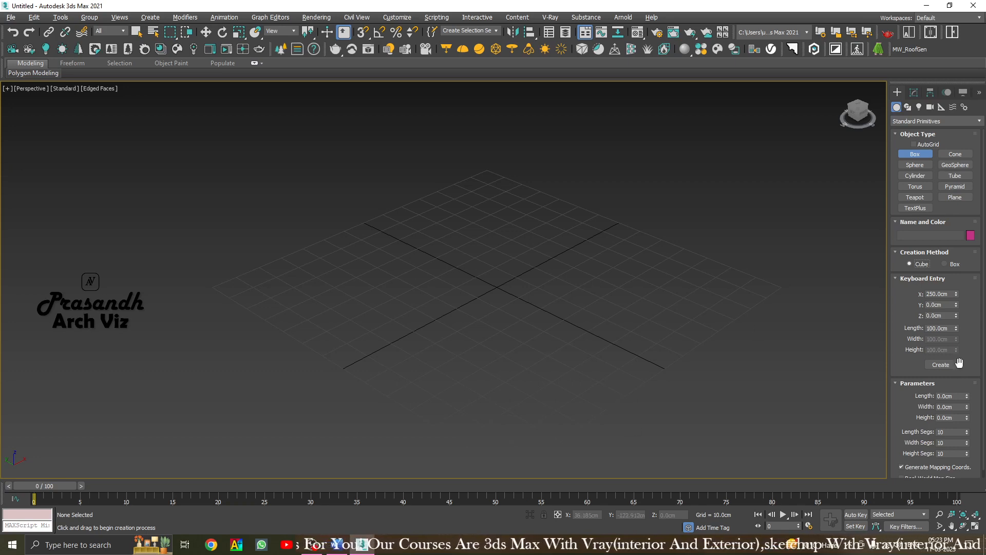
double_click(947, 294)
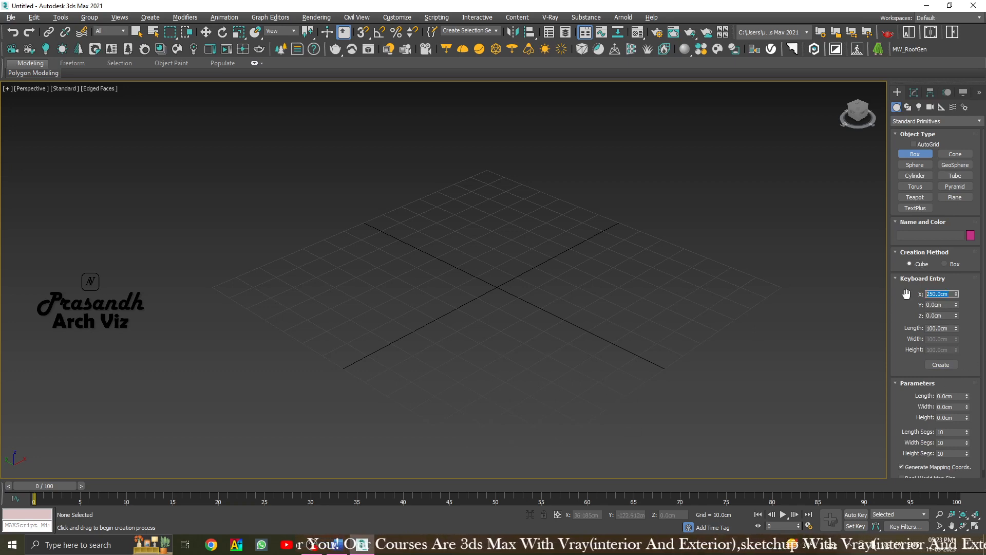
text(0)
click(941, 365)
scroll(647, 359, down, 5)
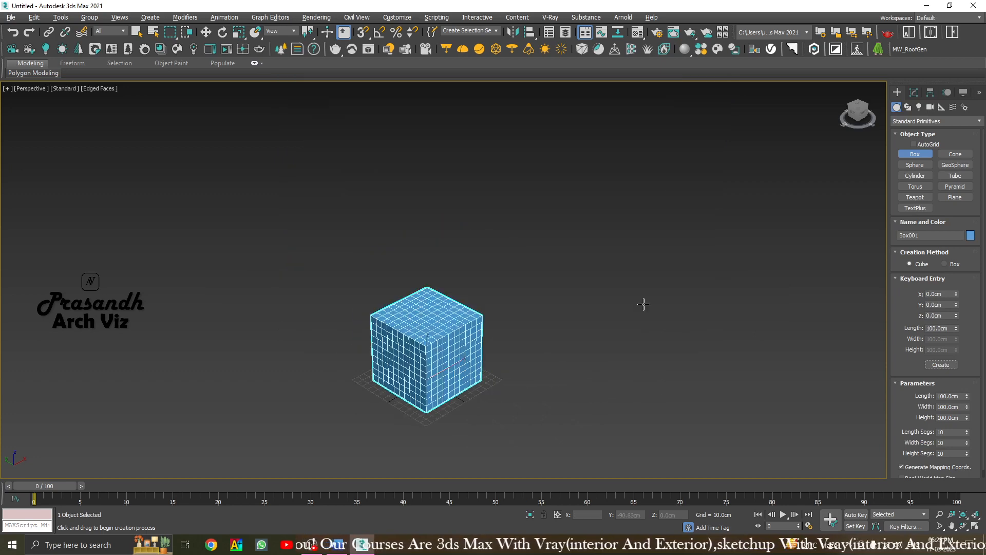
key(w)
scroll(446, 368, up, 2)
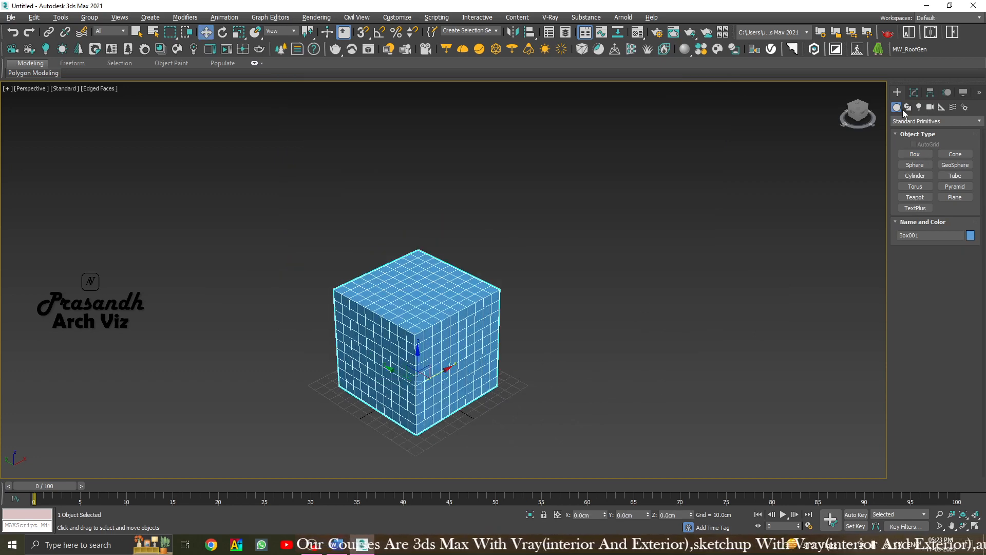
Examine the new cube's editable length, width and height parameters and deselect the cube
click(914, 92)
double_click(949, 310)
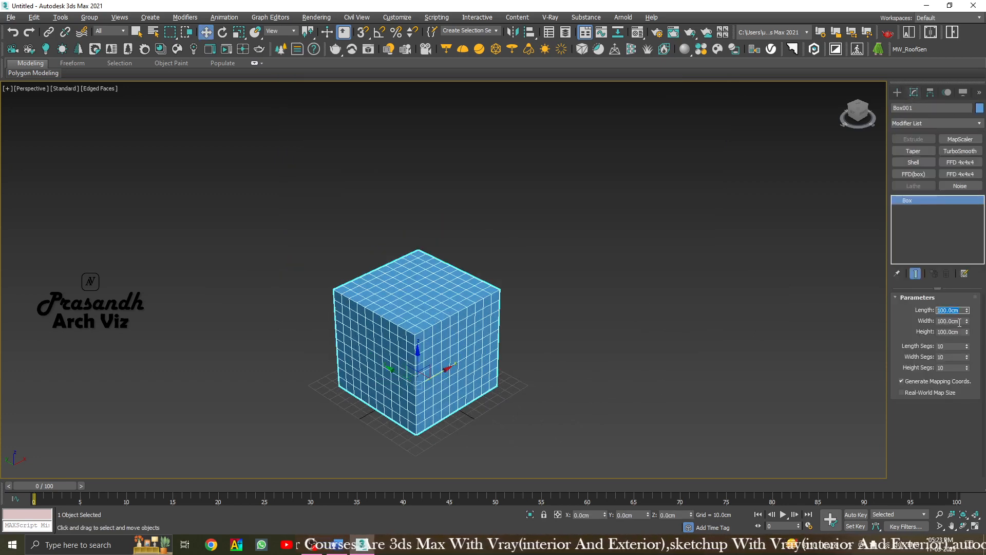
key(Tab)
key(Tab)
click(803, 341)
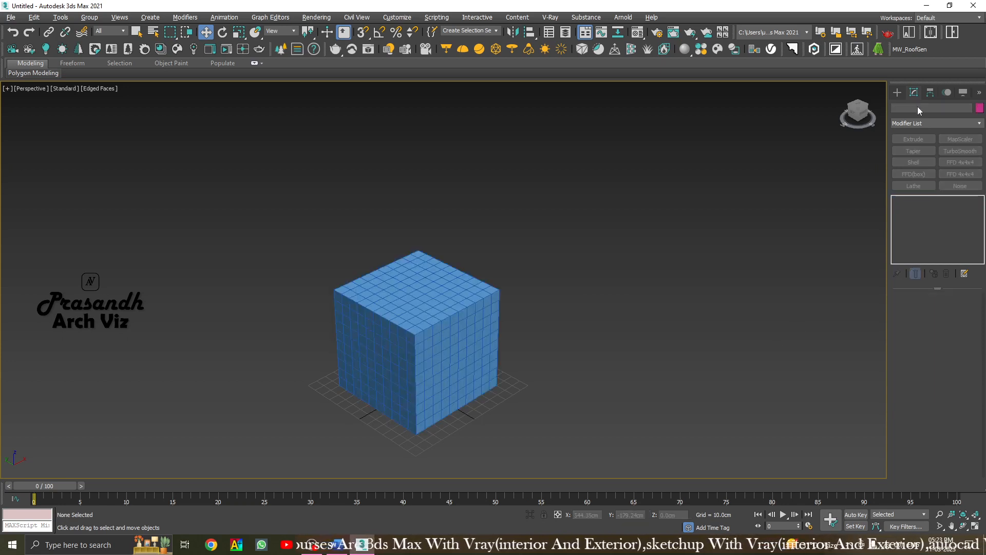
Select the cube, restart the Box primitive and examine its creation method, keyboard entry and parameter fields
click(897, 92)
click(454, 337)
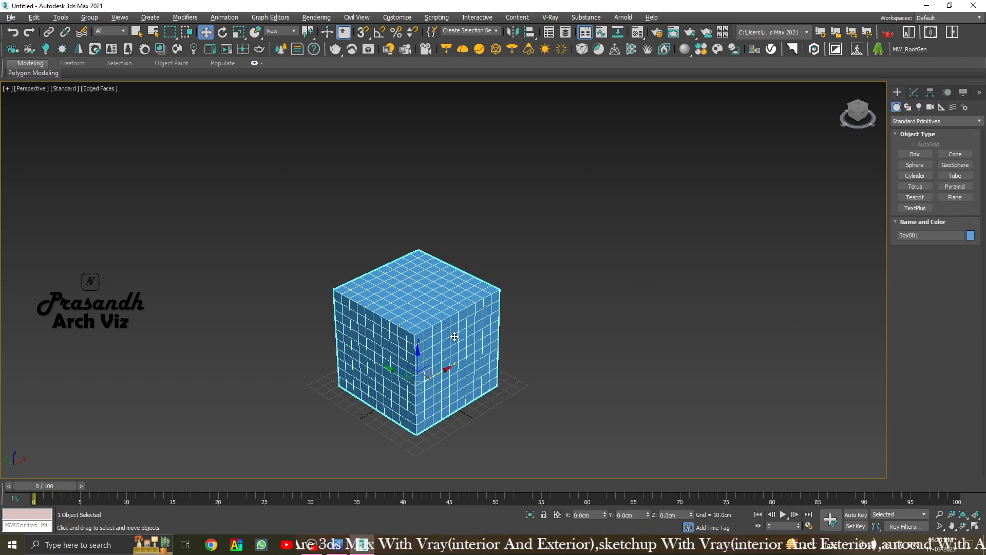
click(918, 155)
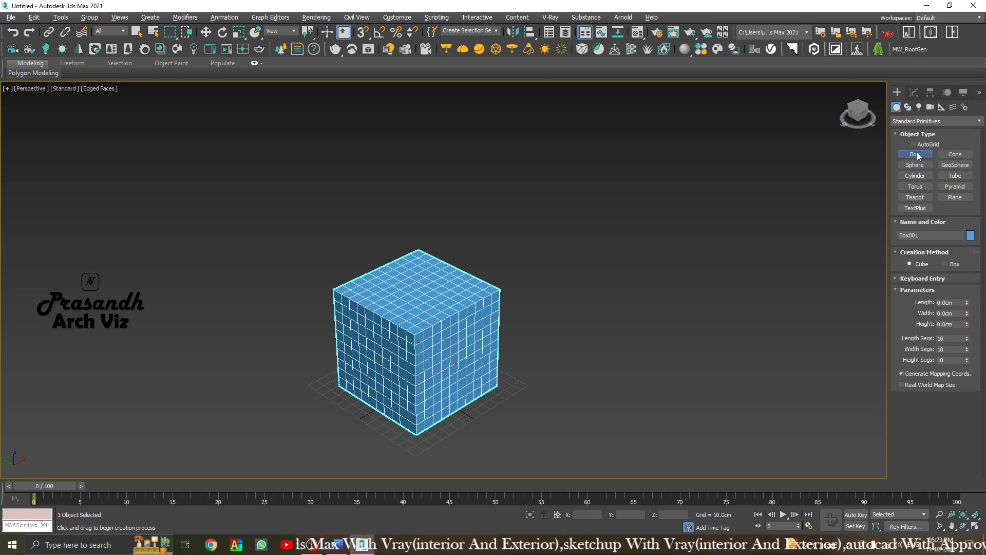
click(908, 279)
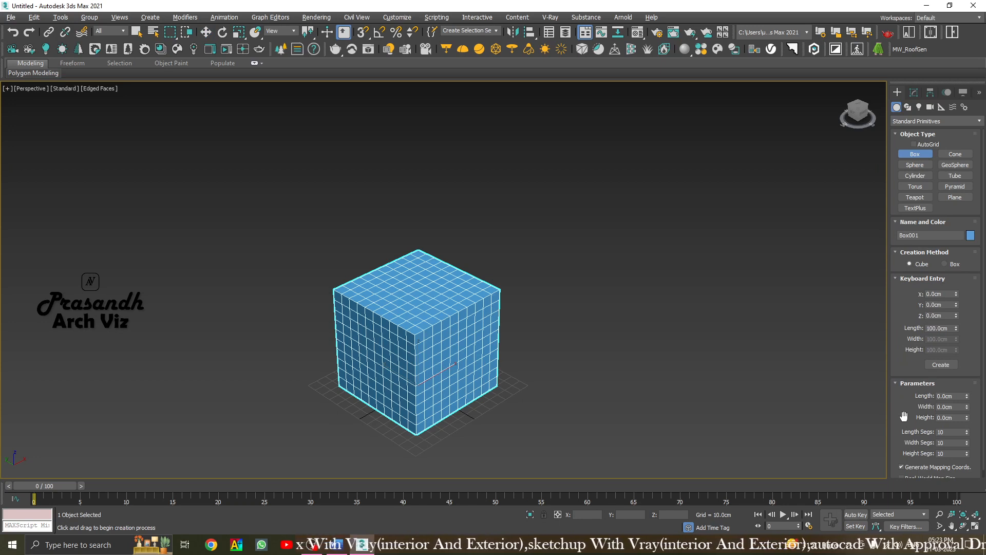
scroll(907, 347, down, 1)
scroll(907, 308, up, 1)
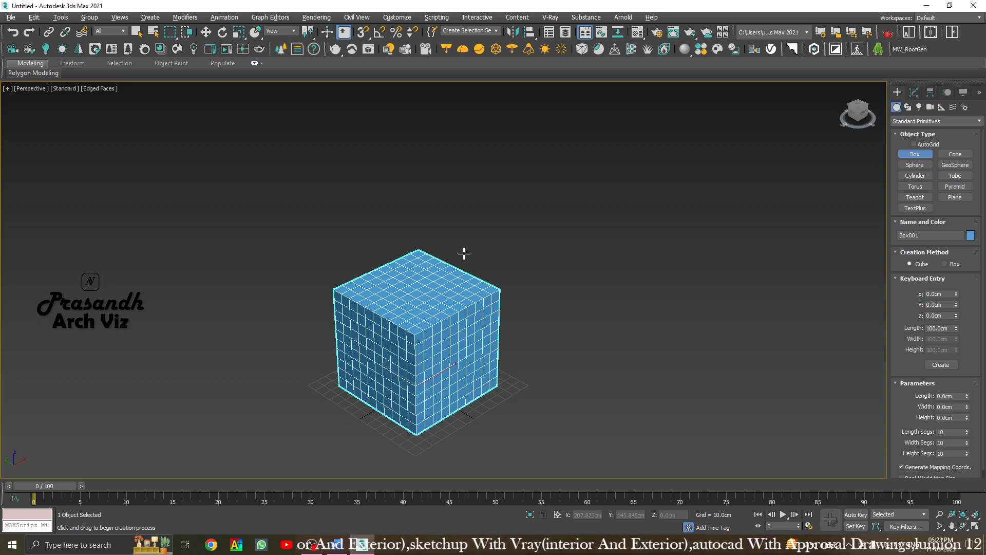
key(w)
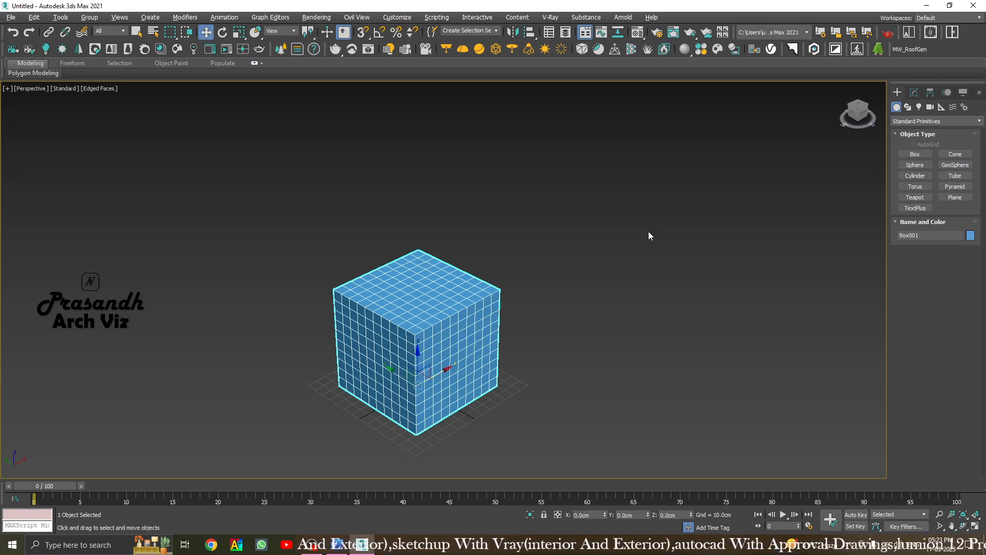
Draw a second cube freehand beside the existing one using the Cube creation method, and undo it
click(914, 154)
drag(488, 349, 594, 348)
click(596, 280)
key(w)
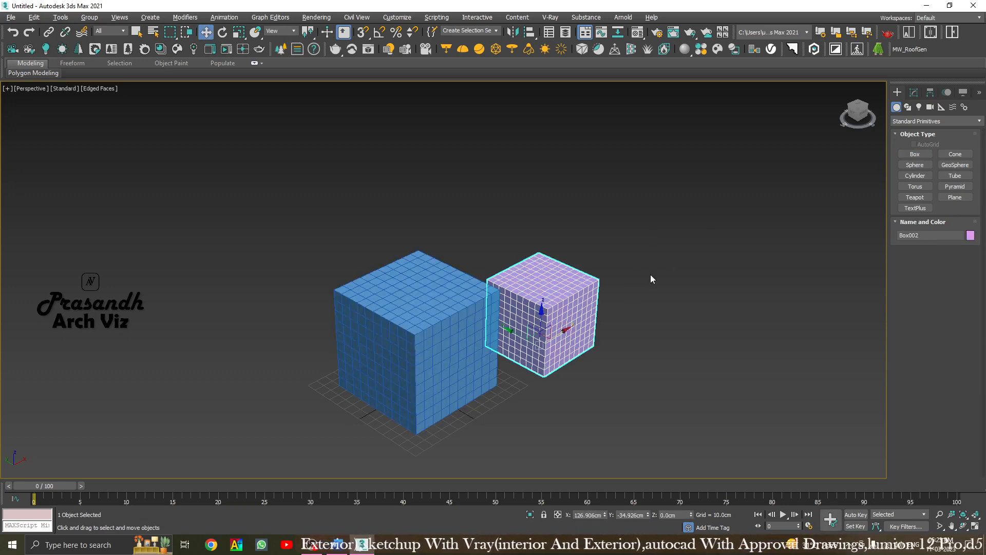
key(ctrl+z)
key(ctrl+z)
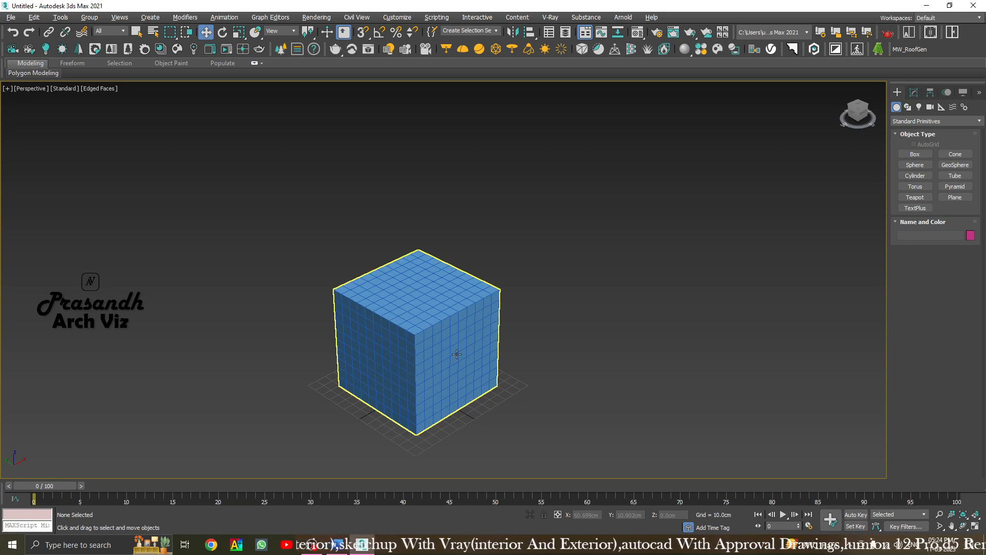
Review the Box primitive's creation parameters with the cube selected, leave the command and deselect the cube
click(915, 154)
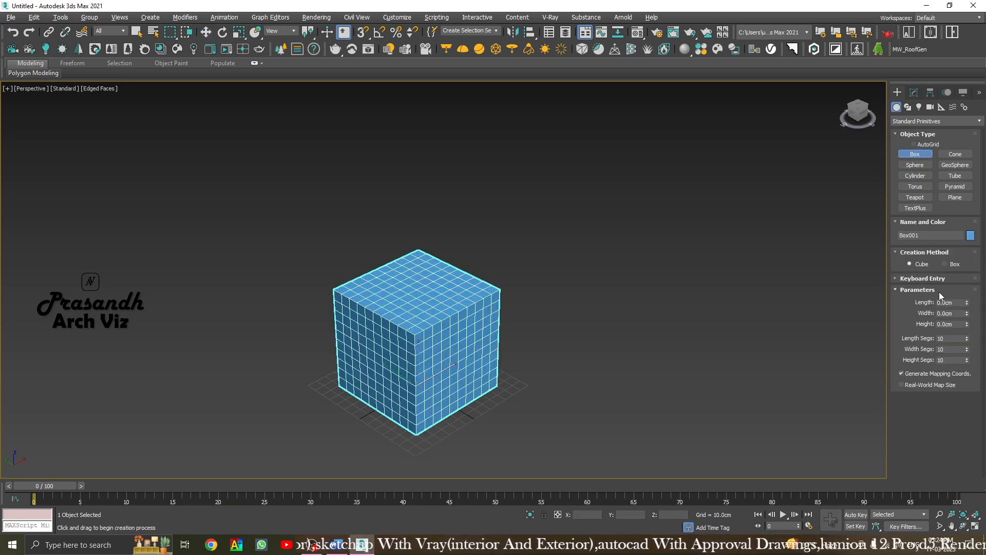
click(939, 290)
key(w)
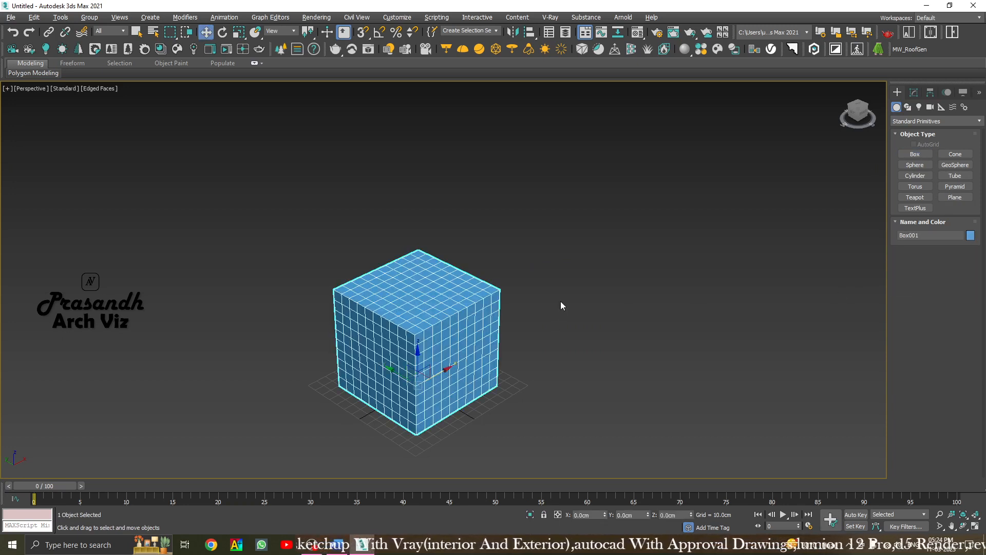
click(558, 304)
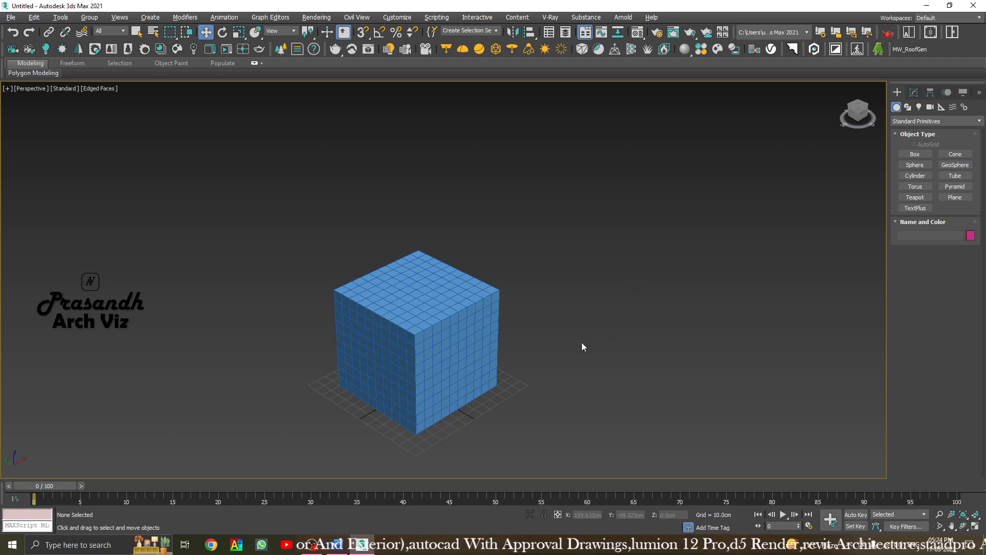
Inspect the selected cube up close and from a slightly different angle, and deselect it
click(486, 318)
key(z)
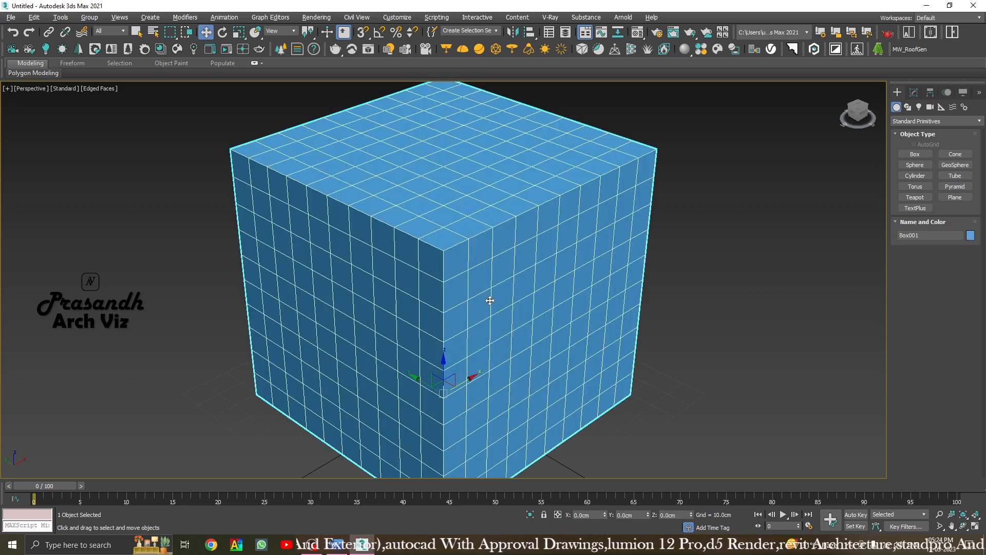
alt+middle_drag(488, 319, 529, 328)
scroll(451, 322, down, 3)
click(640, 289)
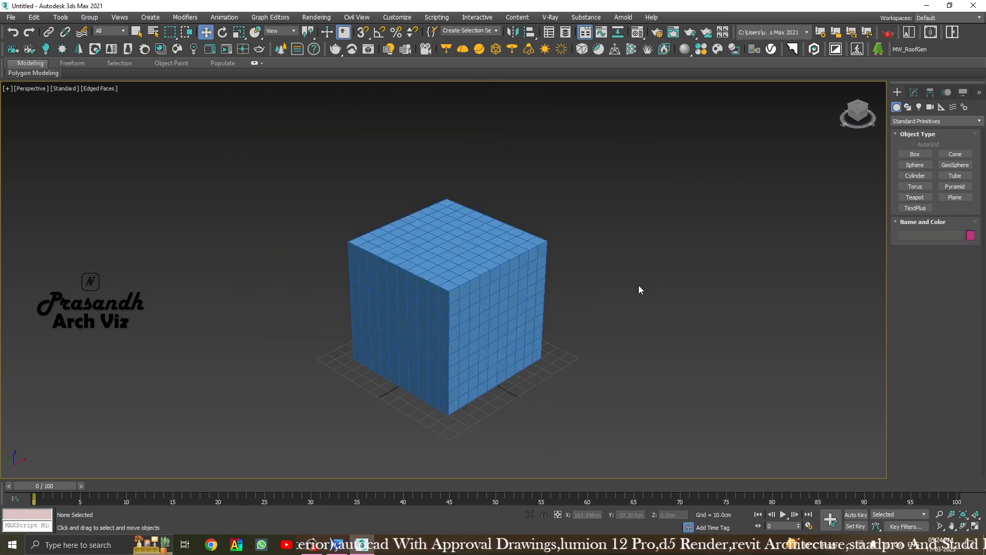